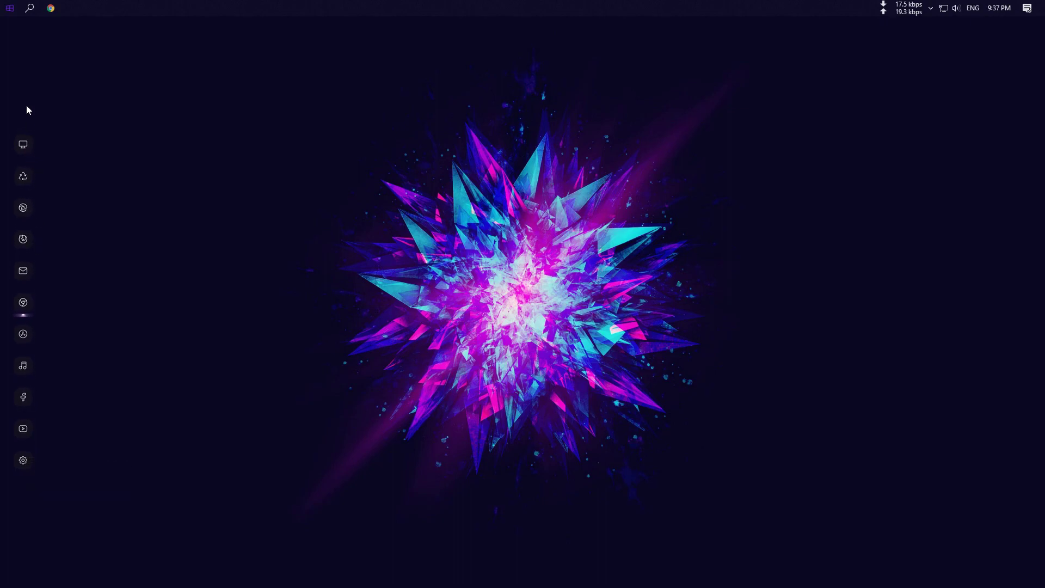
Open This PC from the Start menu, move its window over the desktop and maximize it.
click(9, 8)
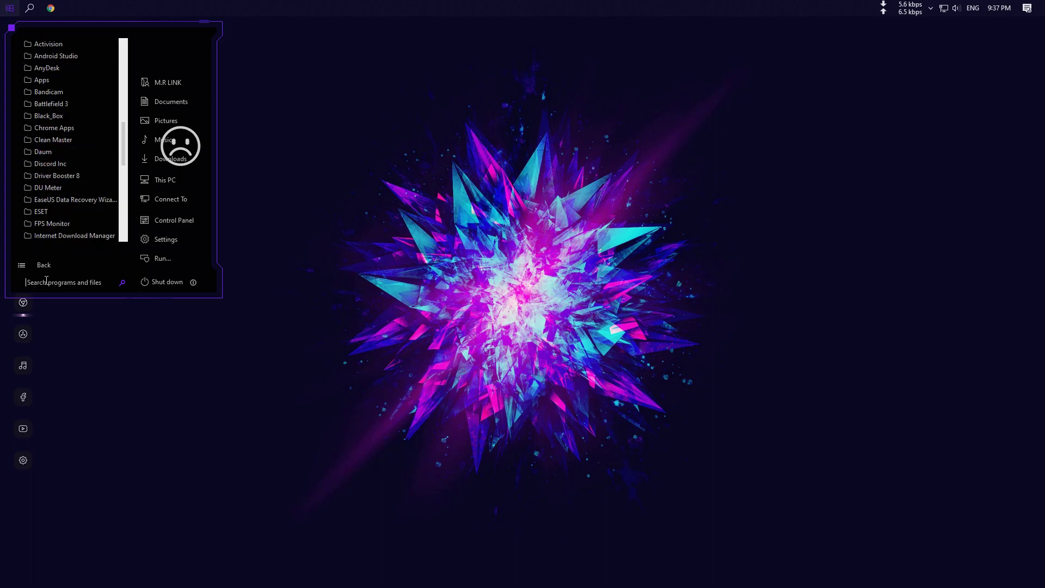
click(150, 183)
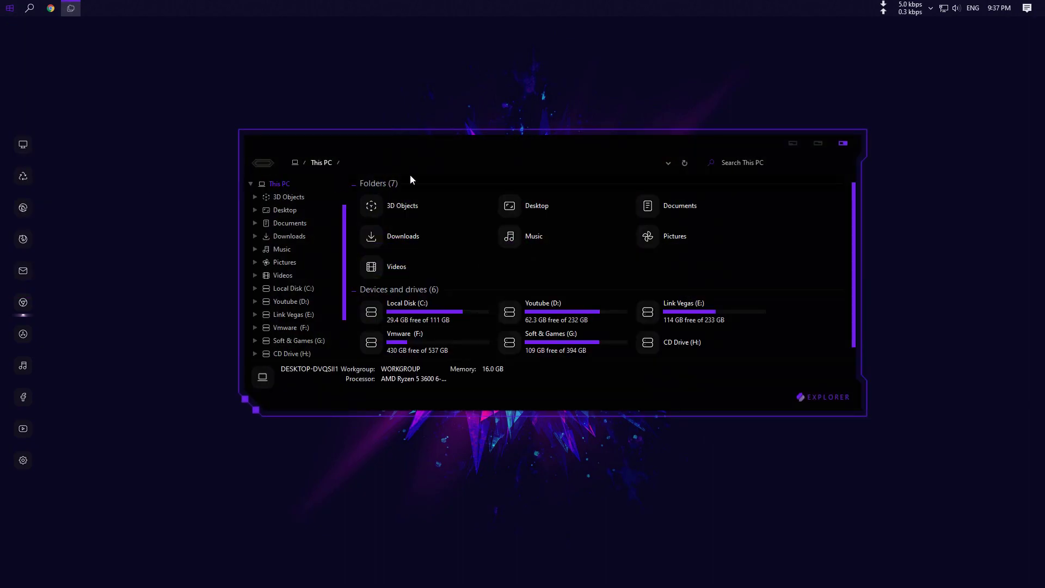
drag(452, 154, 340, 89)
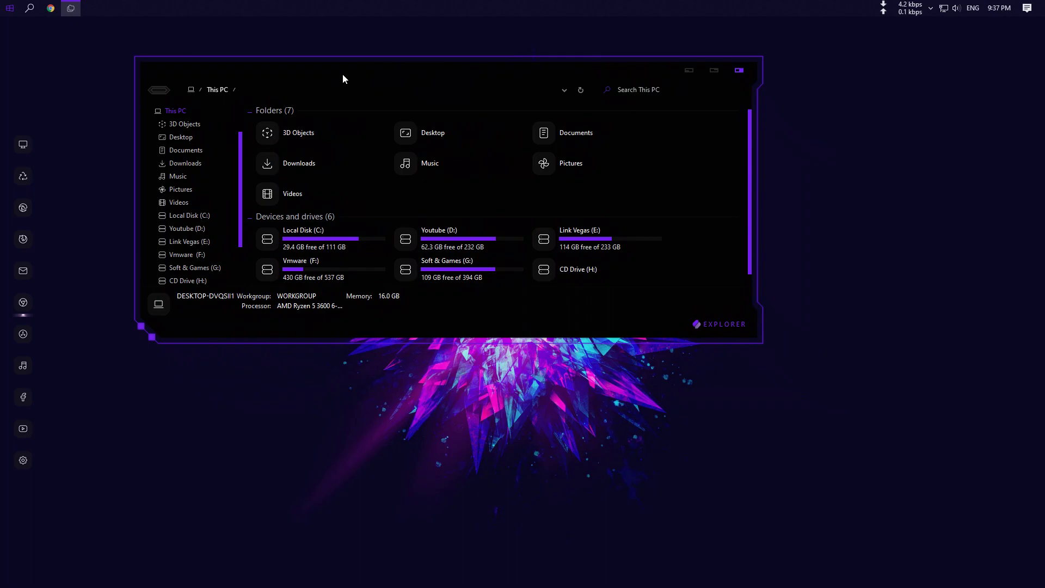
double_click(343, 78)
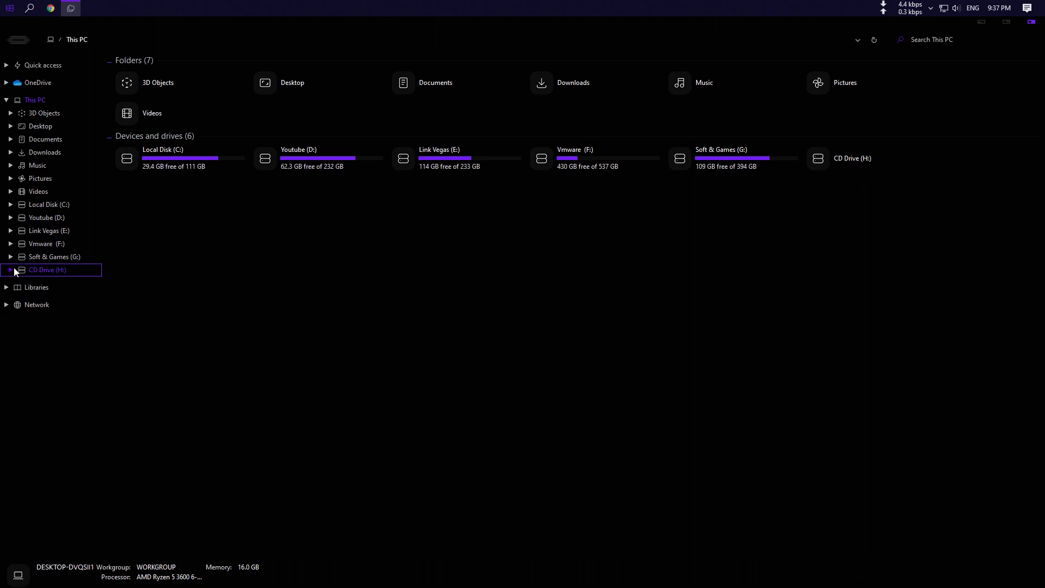
Browse the contents of Local Disk (C:), return to This PC, and view the Libraries in the themed file window.
double_click(147, 152)
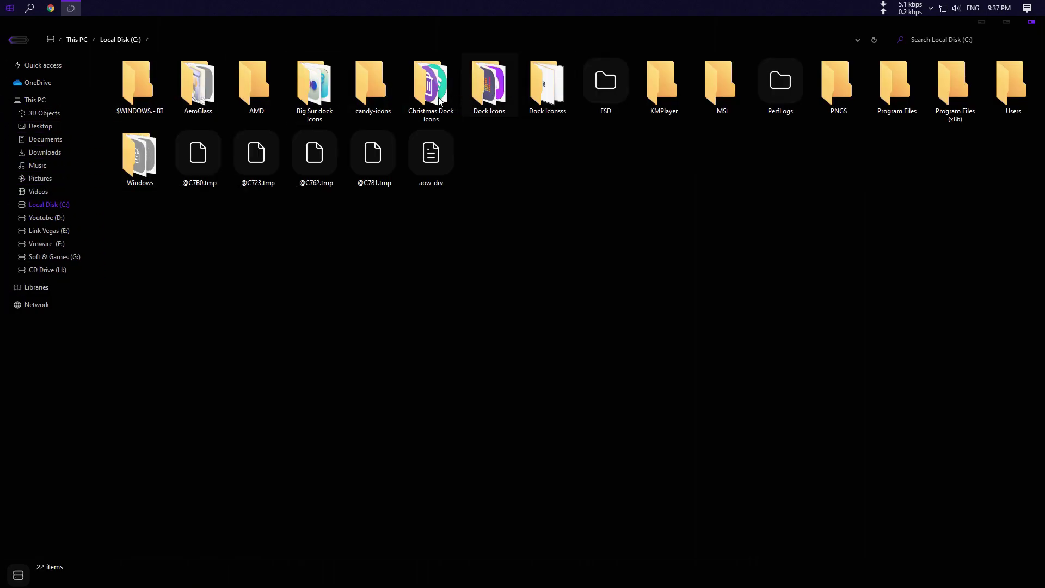
click(38, 101)
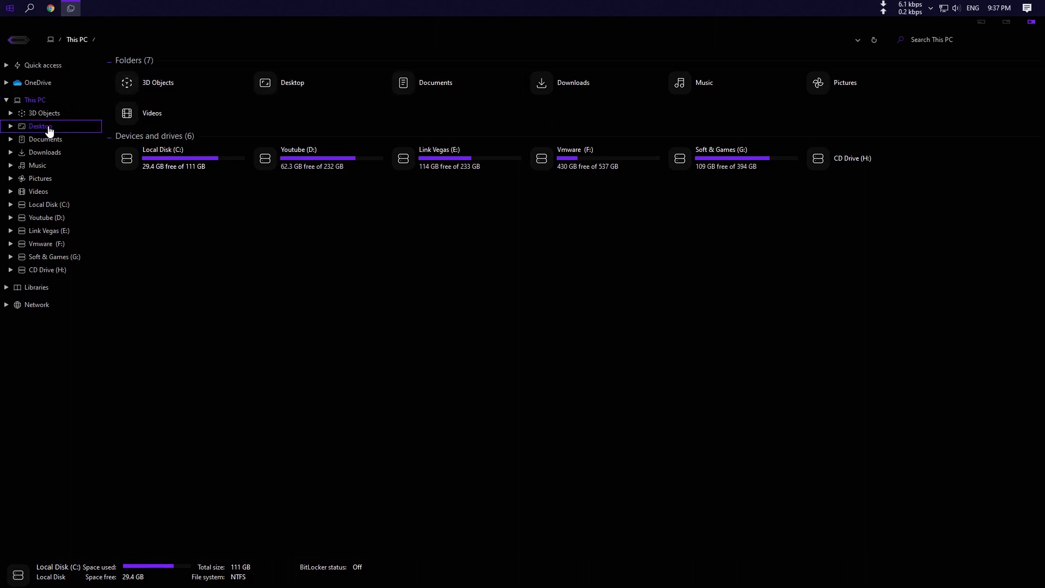
click(26, 289)
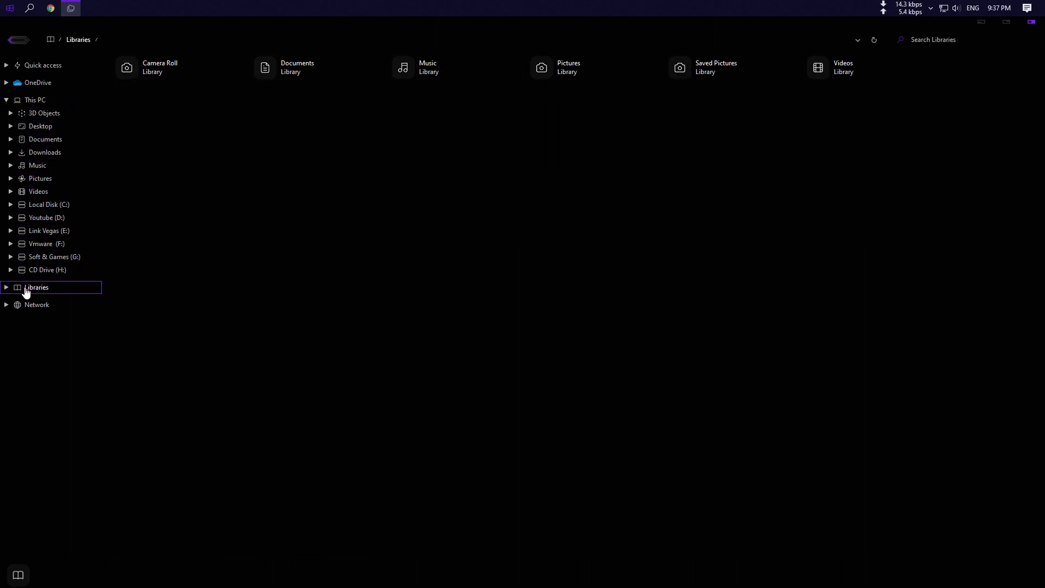
drag(301, 30, 508, 95)
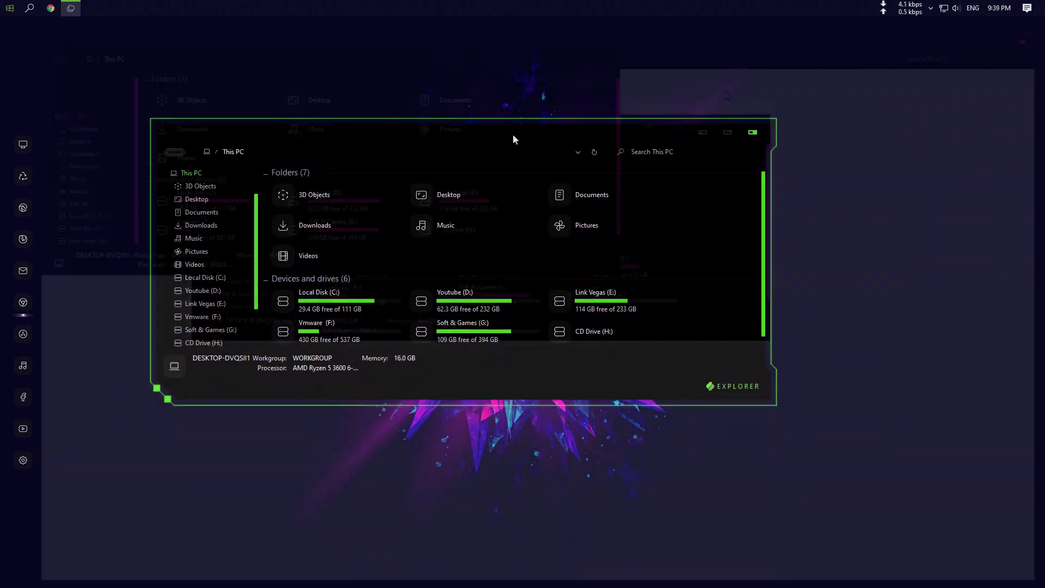
Inspect the This PC window in the green and blue theme variants, checking its navigation list and its maximized and restored appearance.
mouse_move(513, 140)
mouse_down()
mouse_move(522, 71)
mouse_move(515, 141)
mouse_up()
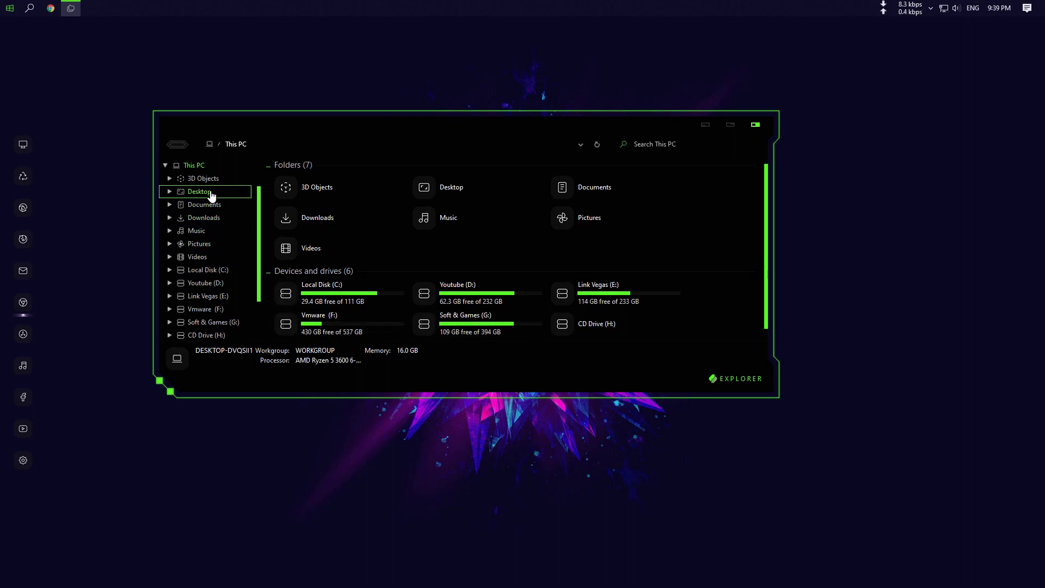
scroll(203, 240, down, 2)
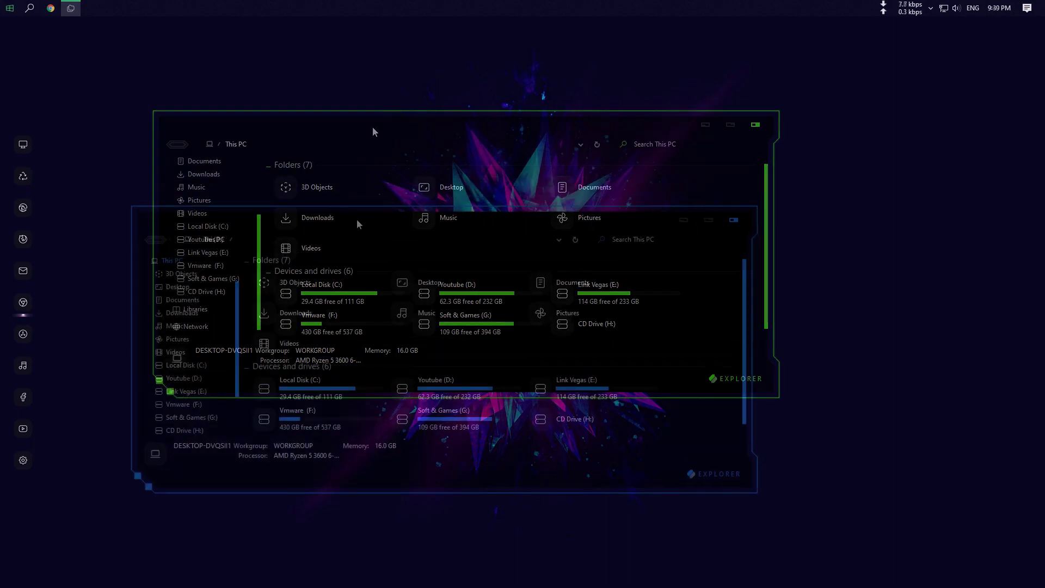
drag(357, 224, 382, 109)
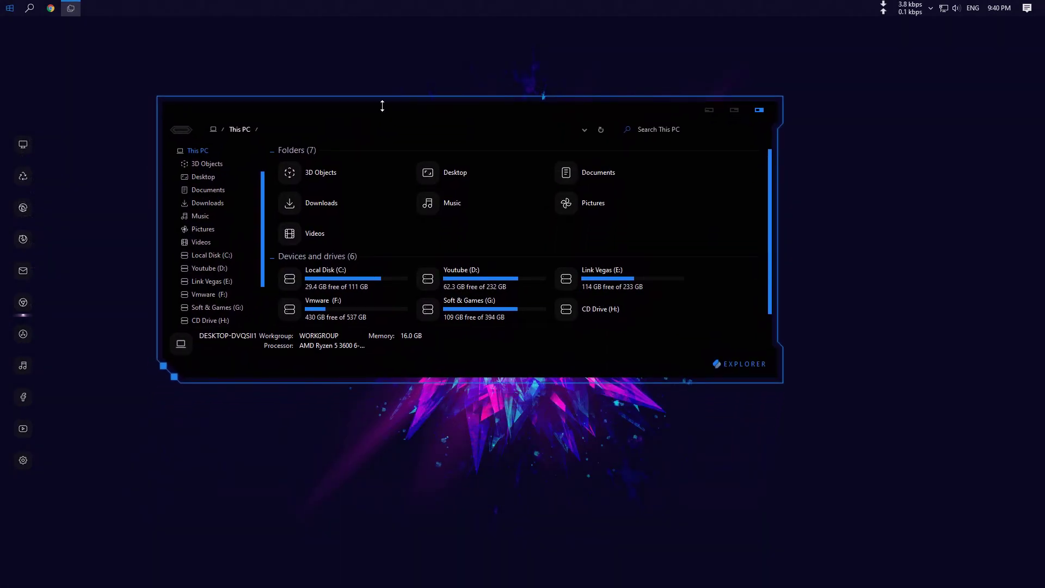
double_click(382, 111)
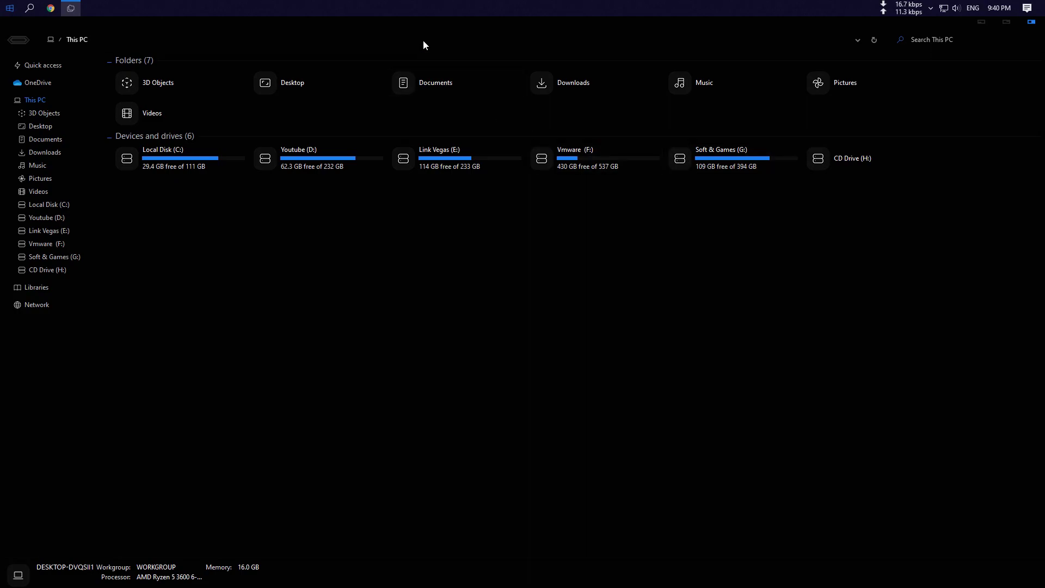
drag(419, 27, 461, 130)
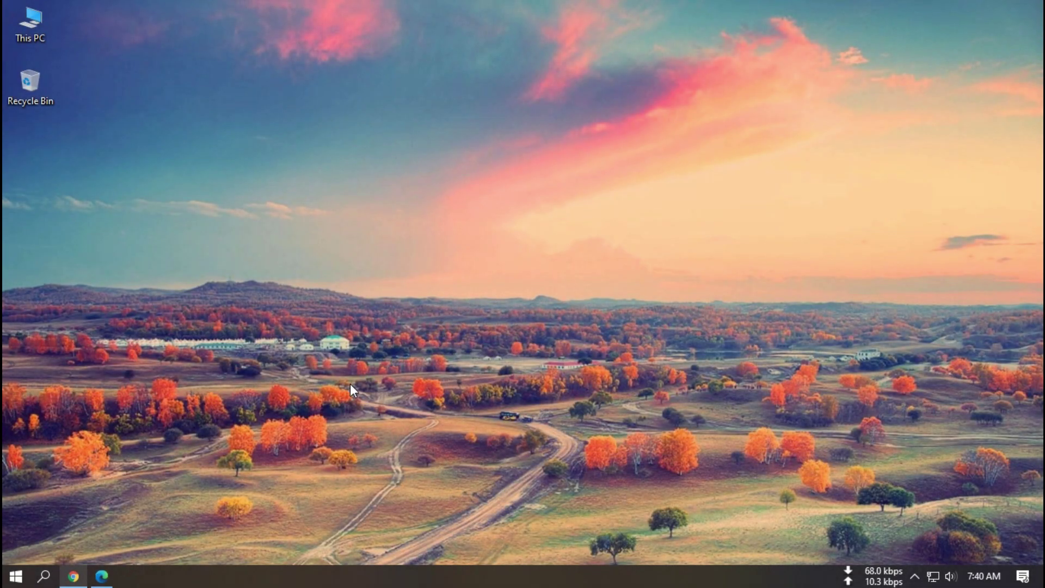
Search Windows for "Create" and open the Create a restore point settings.
click(43, 575)
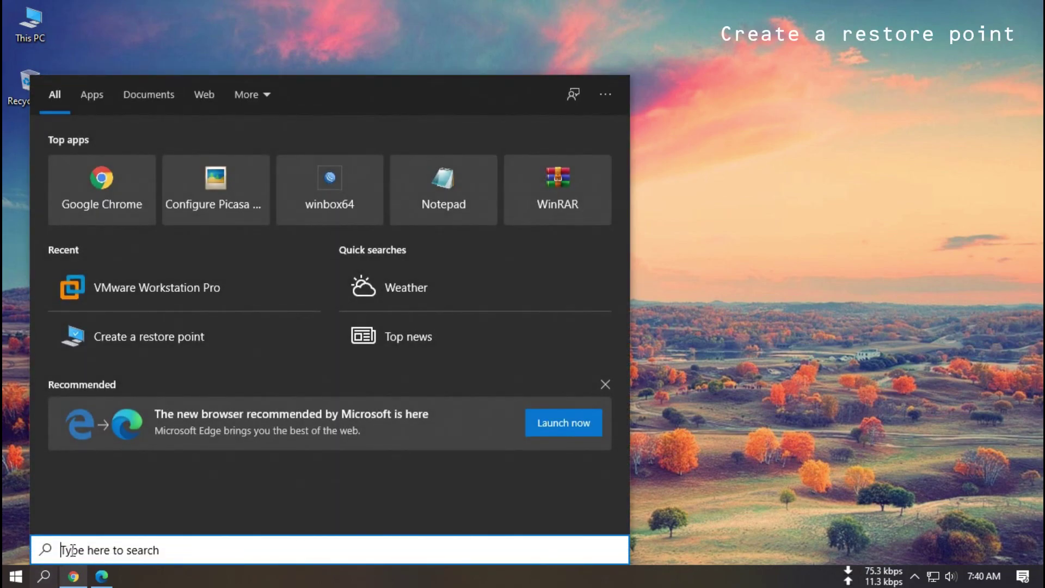
text(Create)
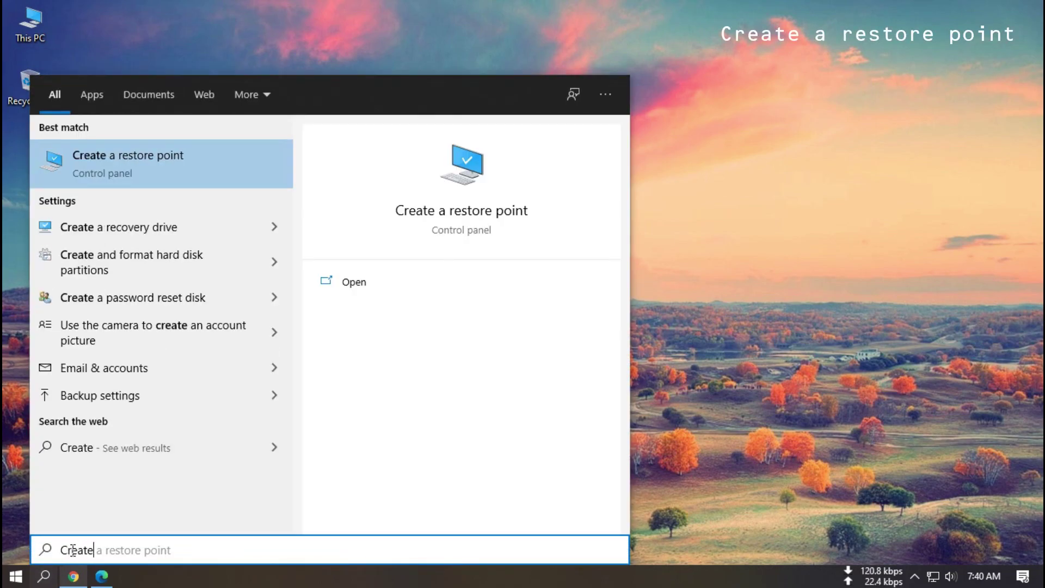
click(152, 183)
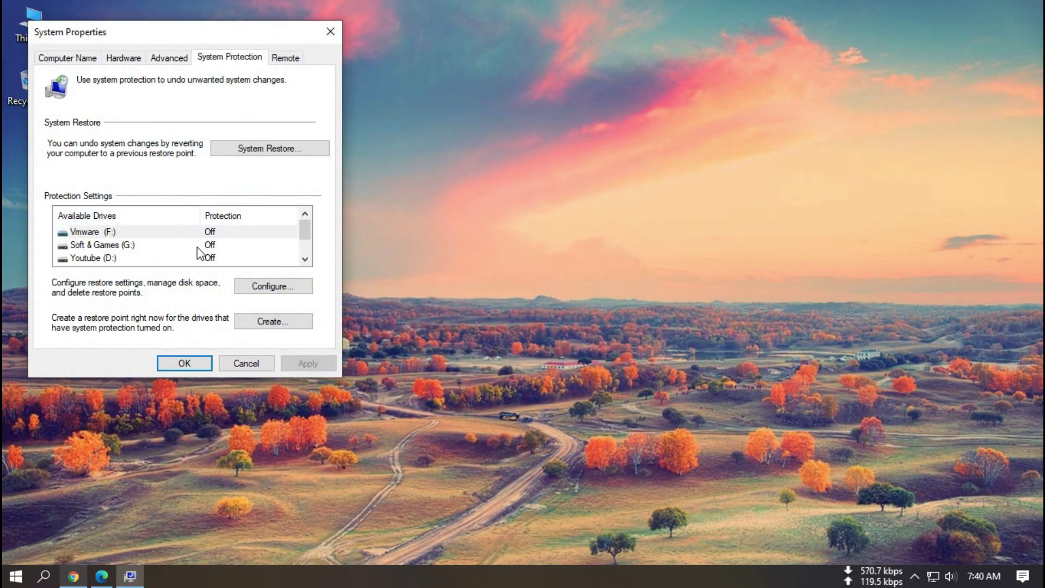
Create a restore point described as "Windows 10" with Local Disk (C:) selected, and close System Properties.
scroll(234, 256, down, 1)
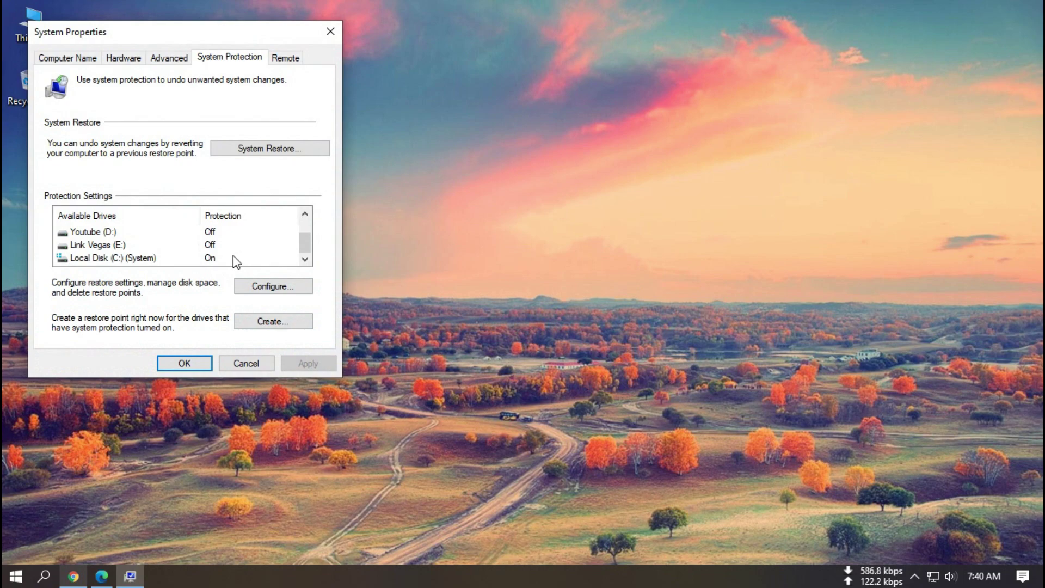
click(158, 259)
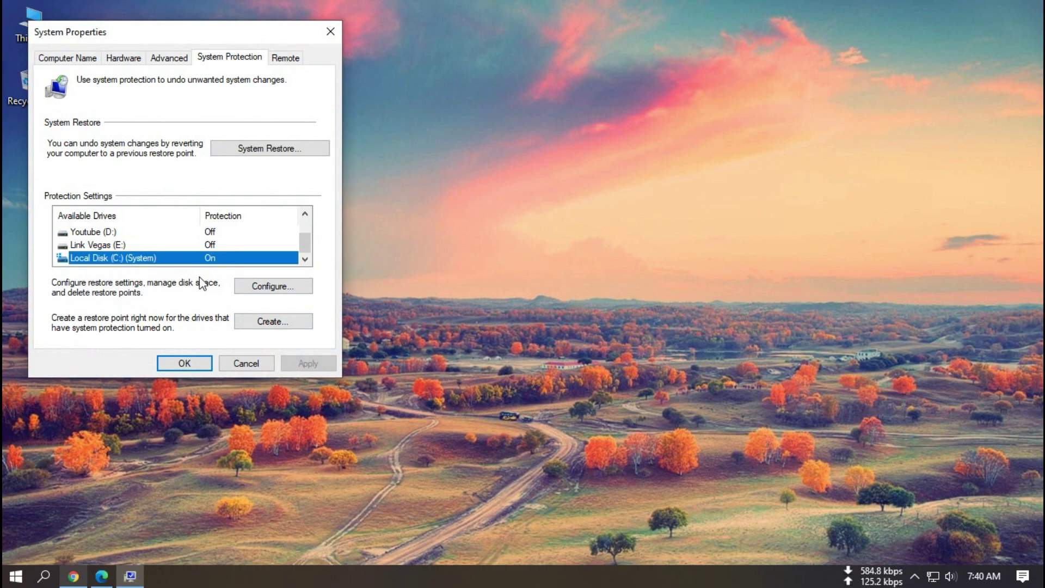
click(259, 320)
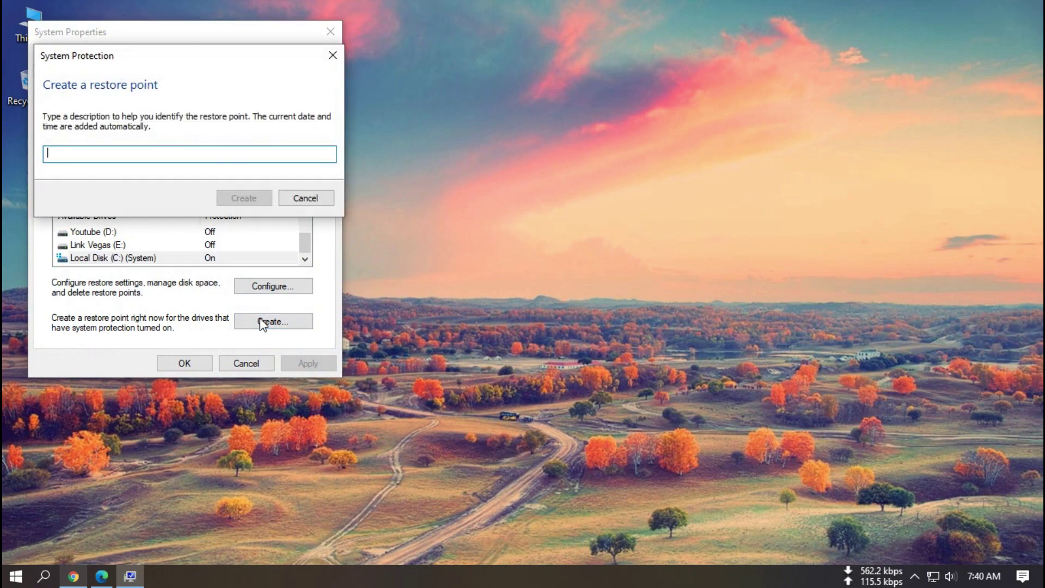
text(Windows 10)
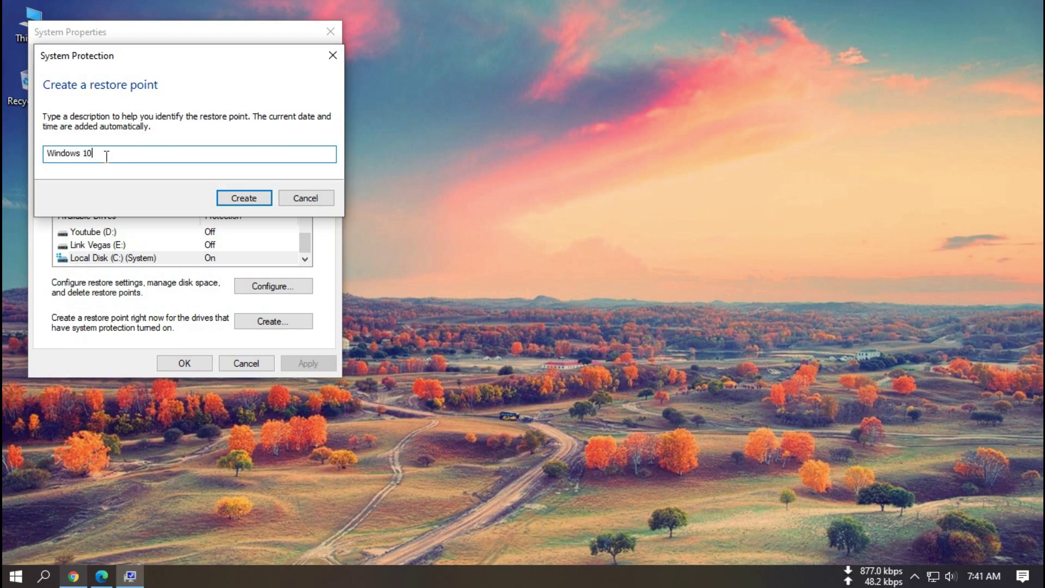
click(236, 199)
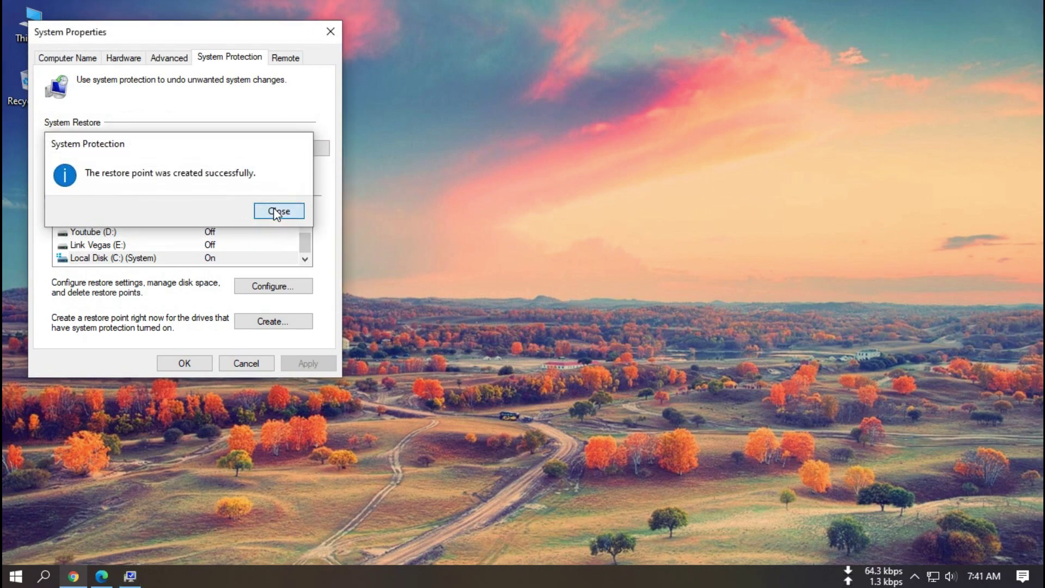
click(274, 211)
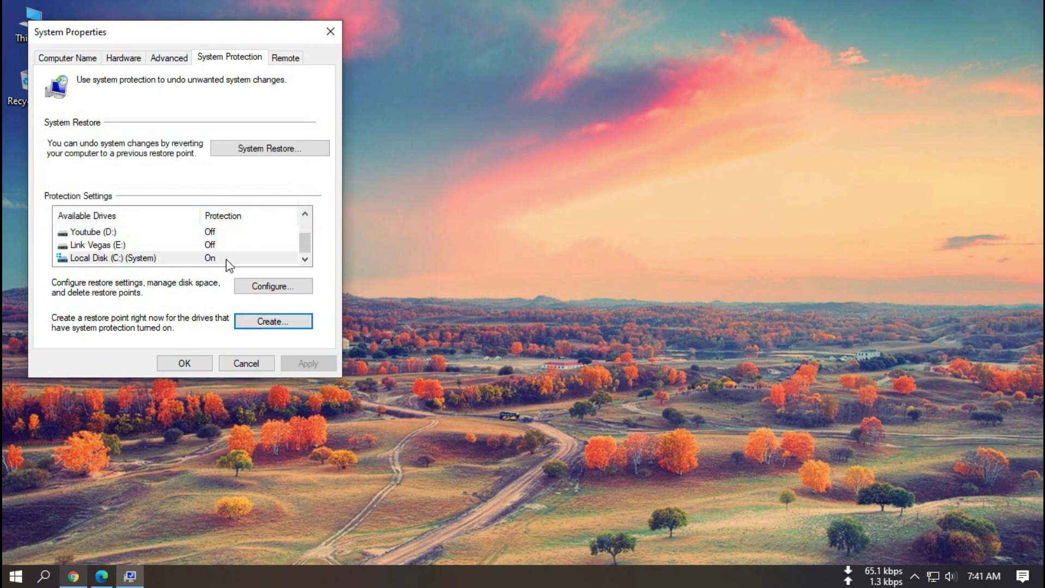
click(170, 362)
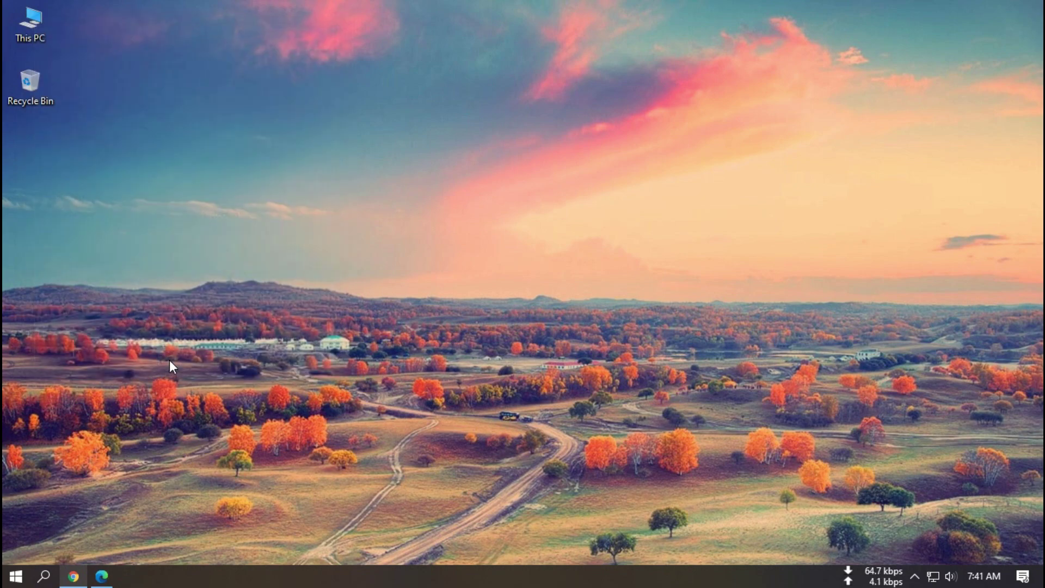
Switch to Microsoft Edge, download UltraUXThemePatcher from the syssel.net page, and show the downloaded file in its folder.
click(101, 576)
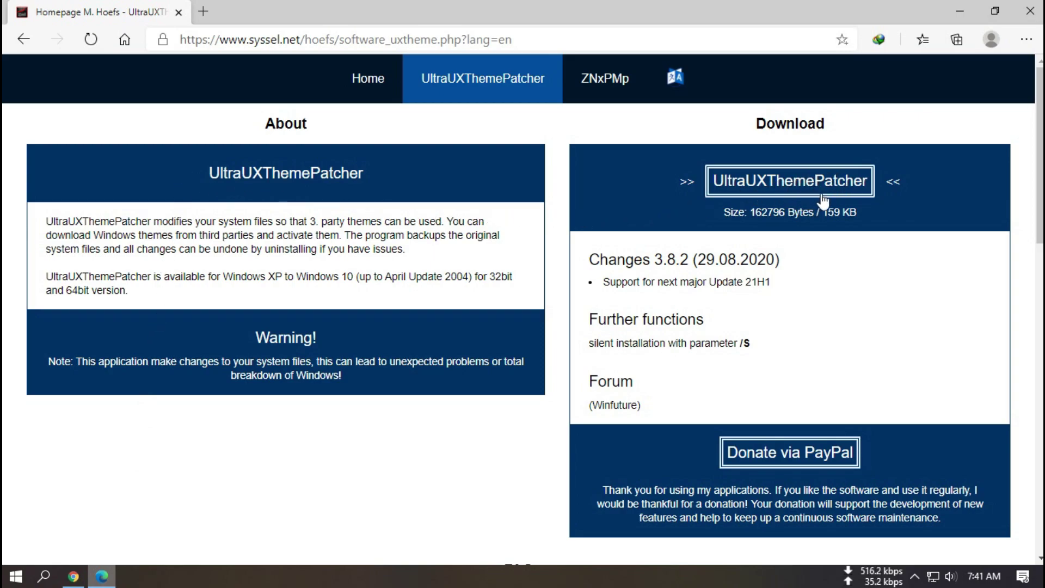
click(789, 194)
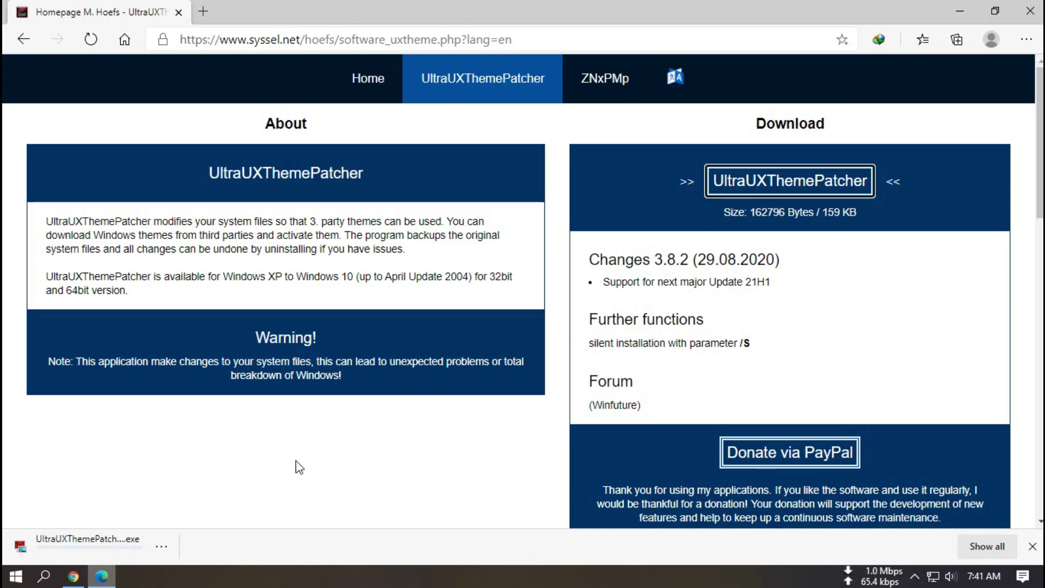
click(163, 547)
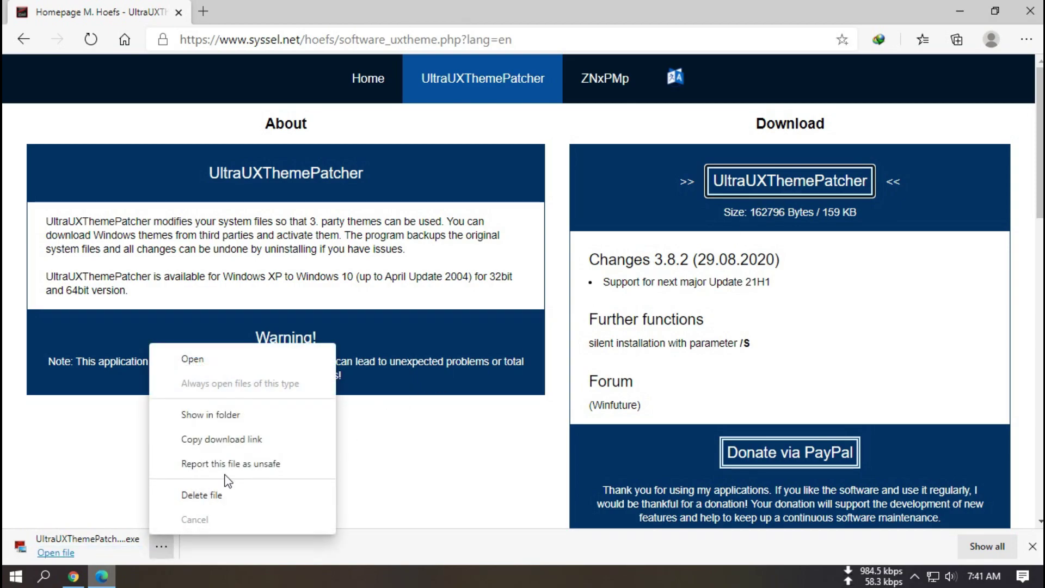
click(228, 419)
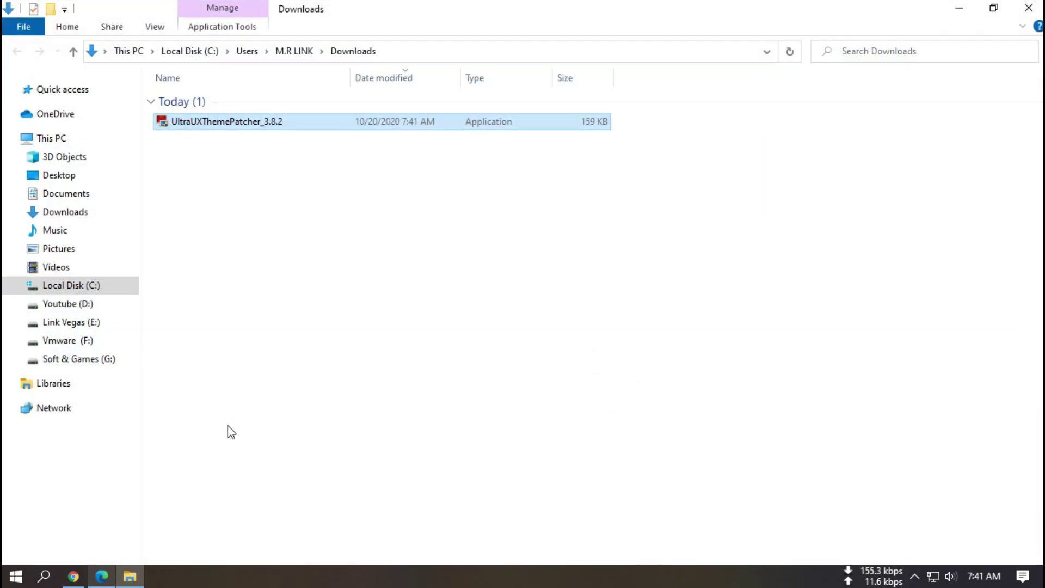
Display the Downloads folder contents as large icons.
right_click(218, 157)
mouse_move(235, 165)
click(417, 184)
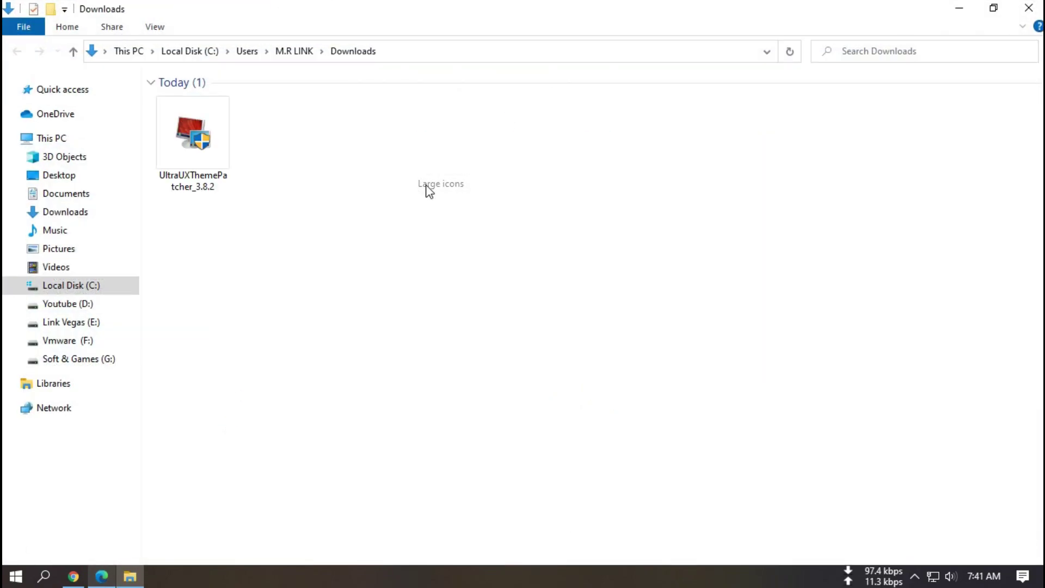
Launch the UltraUXThemePatcher_3.8.2 installer and accept its license agreement.
click(229, 156)
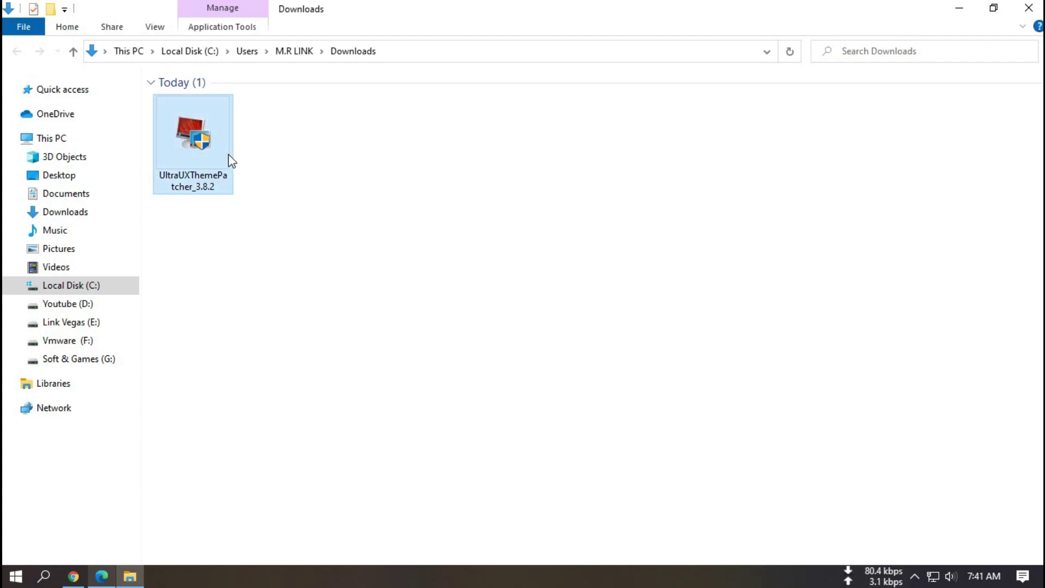
double_click(201, 156)
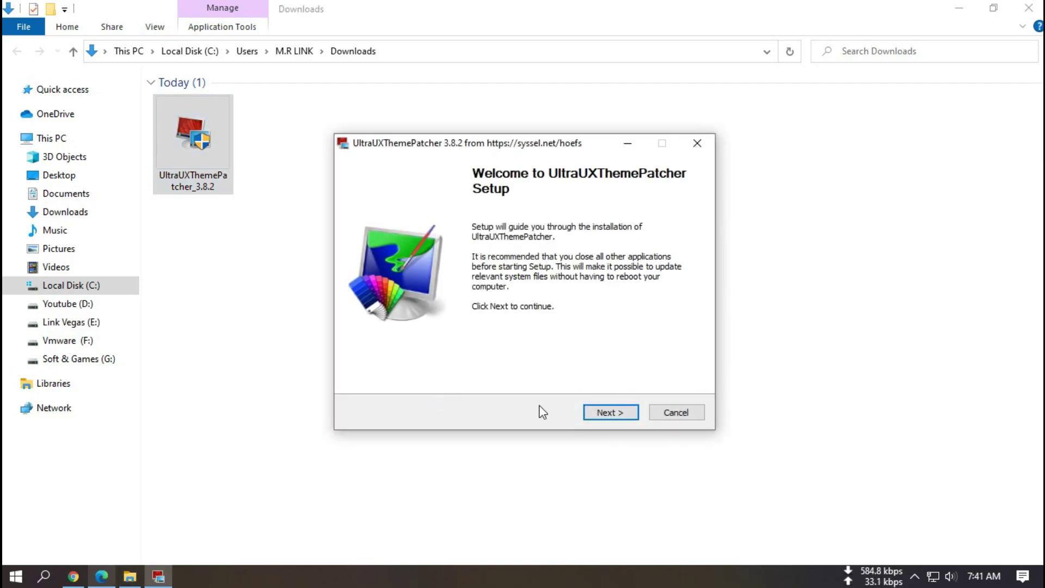
click(602, 413)
click(383, 376)
click(601, 412)
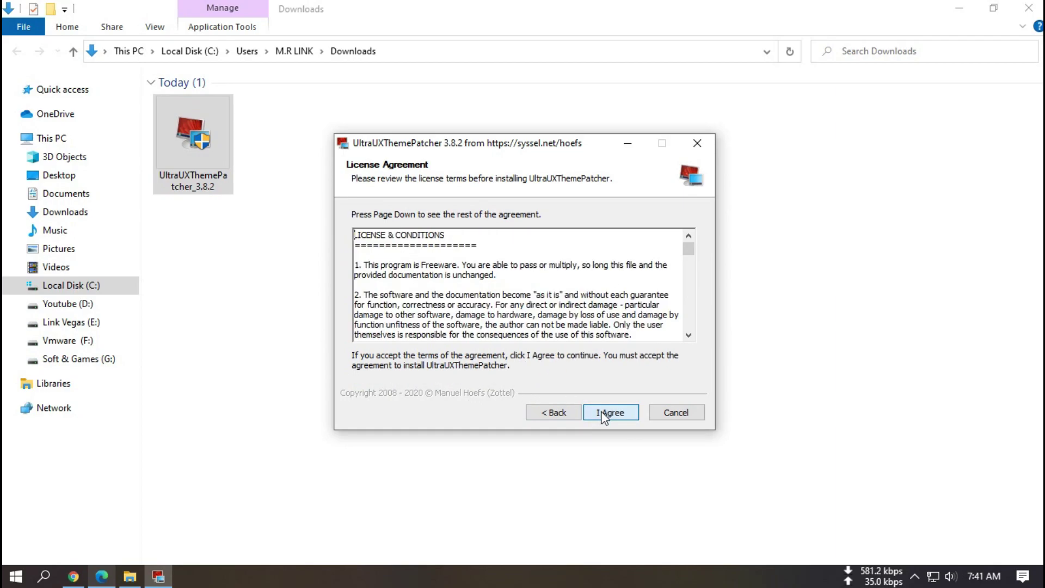
click(603, 414)
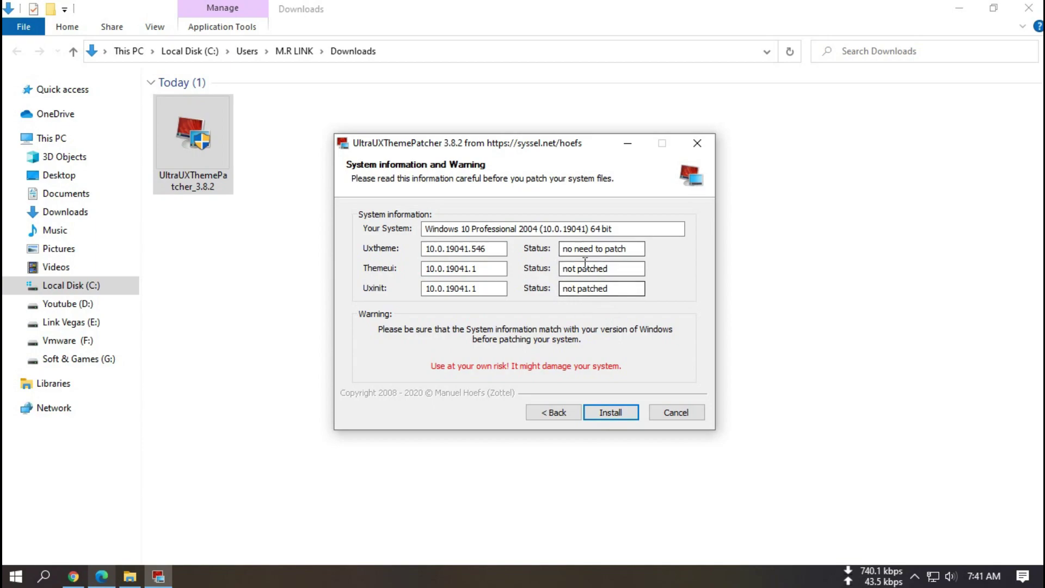
Install the UltraUXThemePatcher system file patches and continue past the donation page to the reboot choice.
click(606, 412)
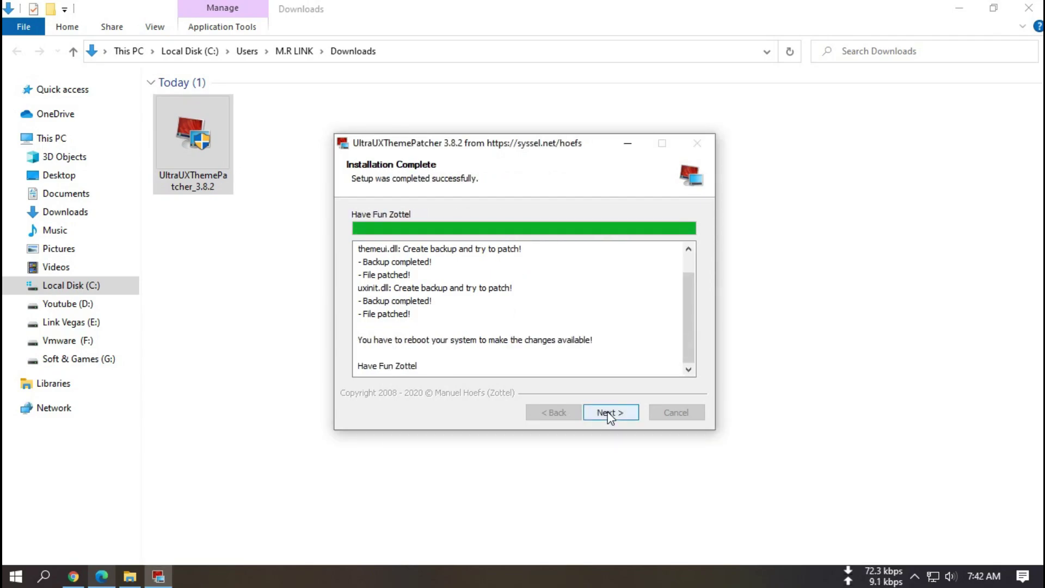
click(609, 415)
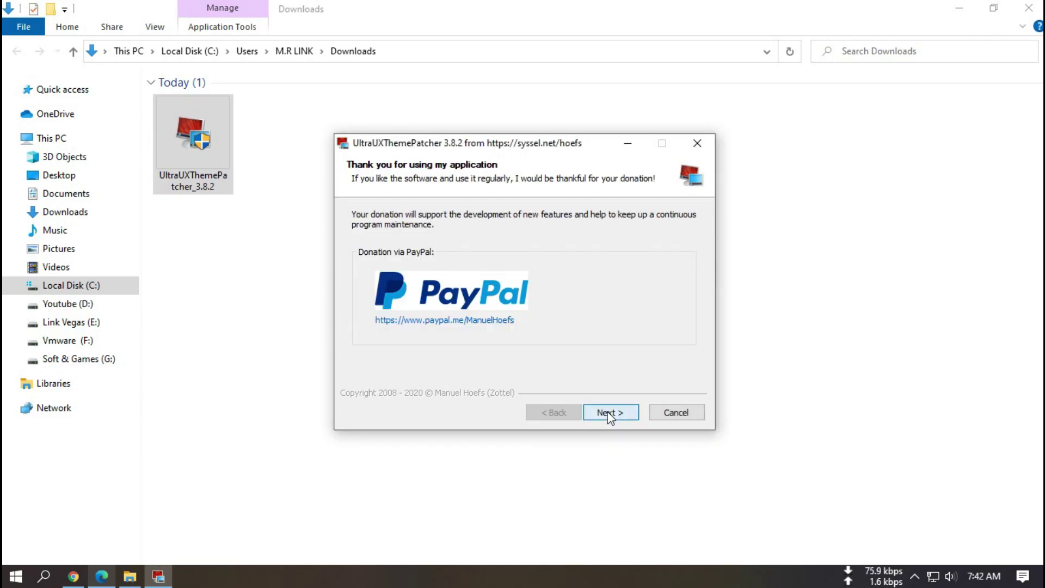
click(609, 413)
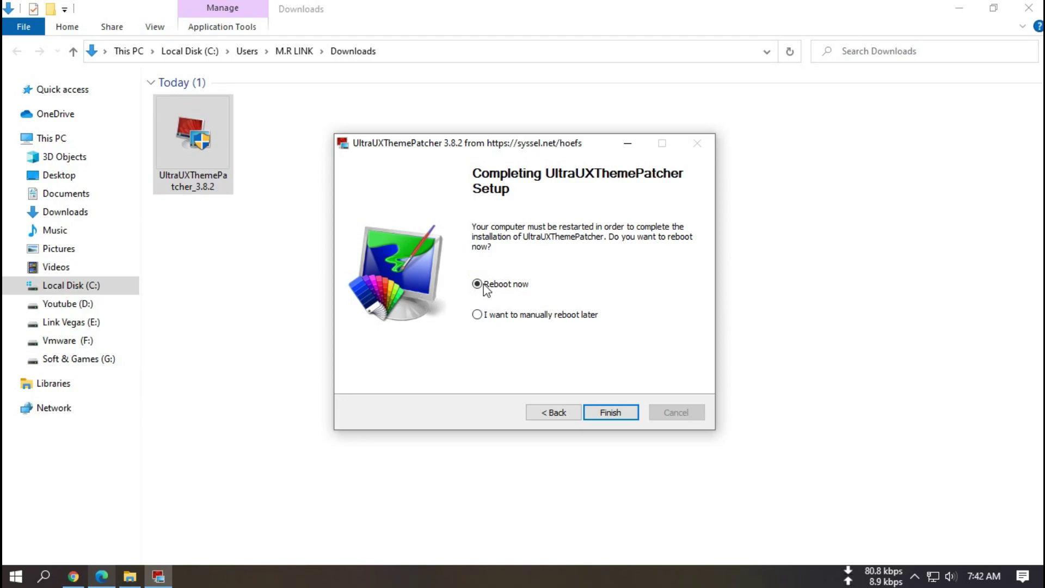
Finish the UltraUXThemePatcher setup with an immediate reboot.
click(609, 413)
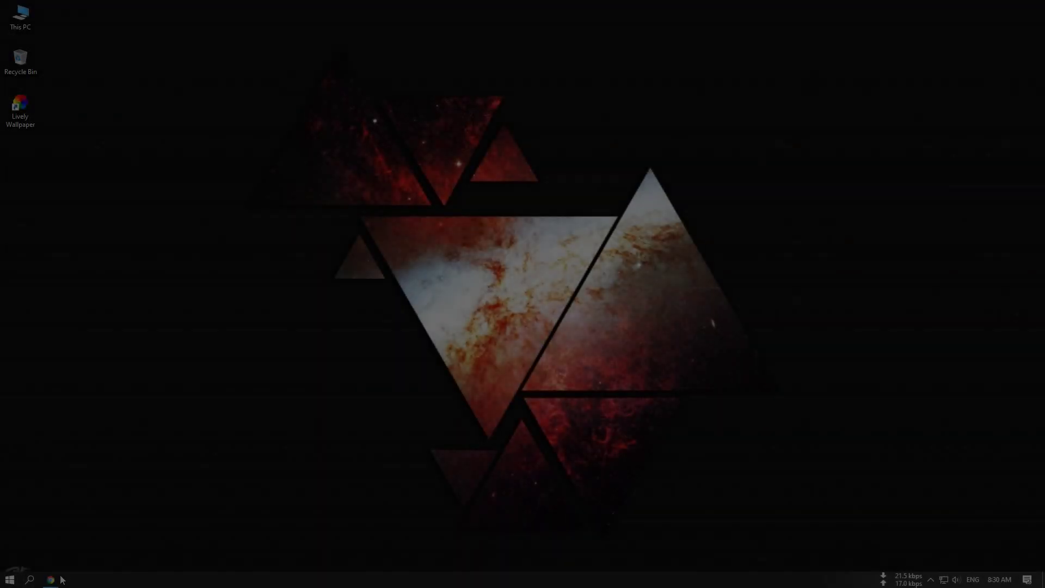
Switch to Chrome, download Personalize Classic Context Menu.rar from MEGA, and watch the DeviantArt artist to download the Explorer theme for Windows 10.
click(51, 580)
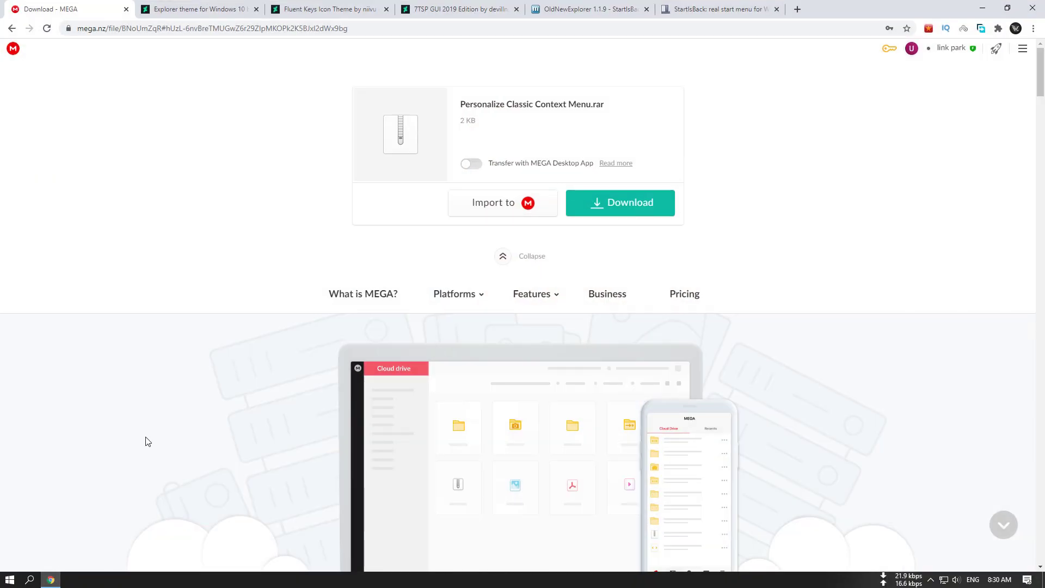
click(598, 213)
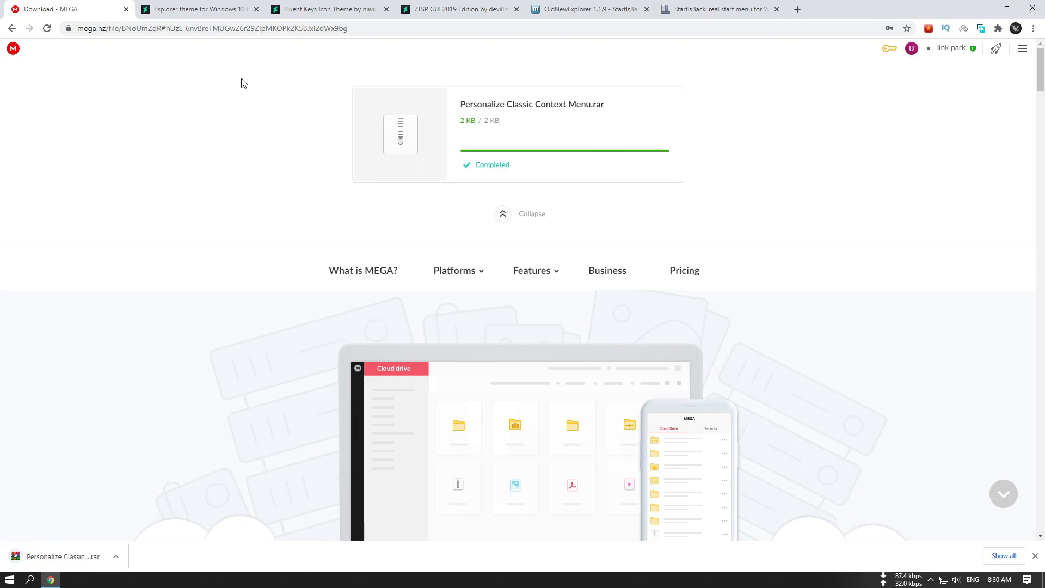
click(196, 10)
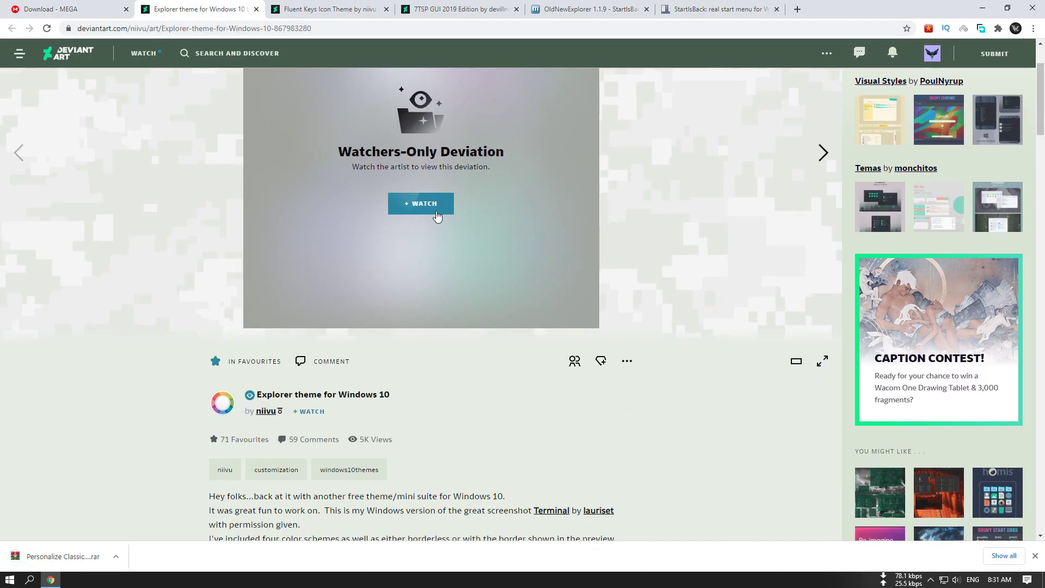
click(428, 215)
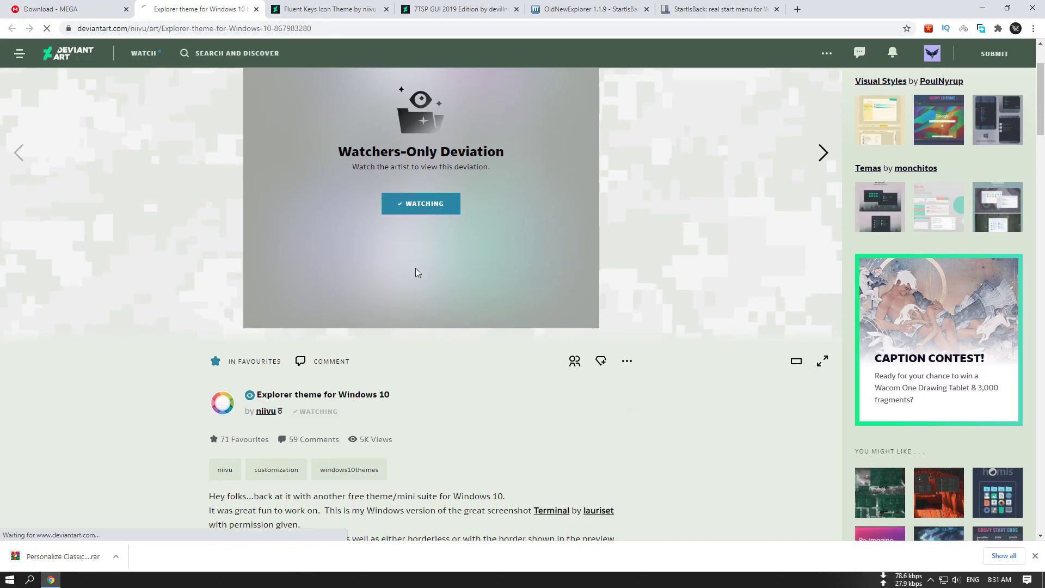
scroll(421, 276, down, 5)
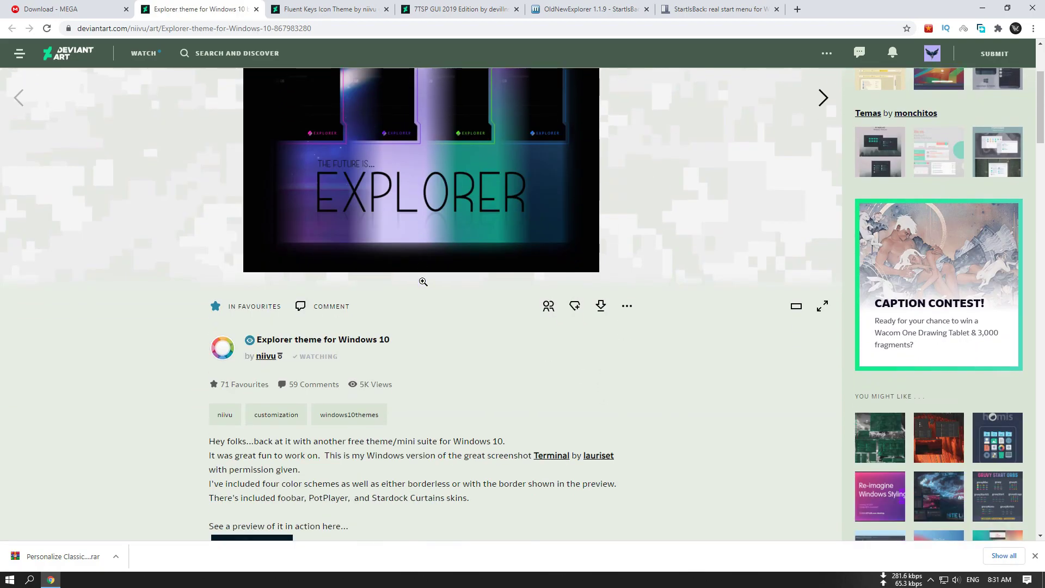
click(601, 197)
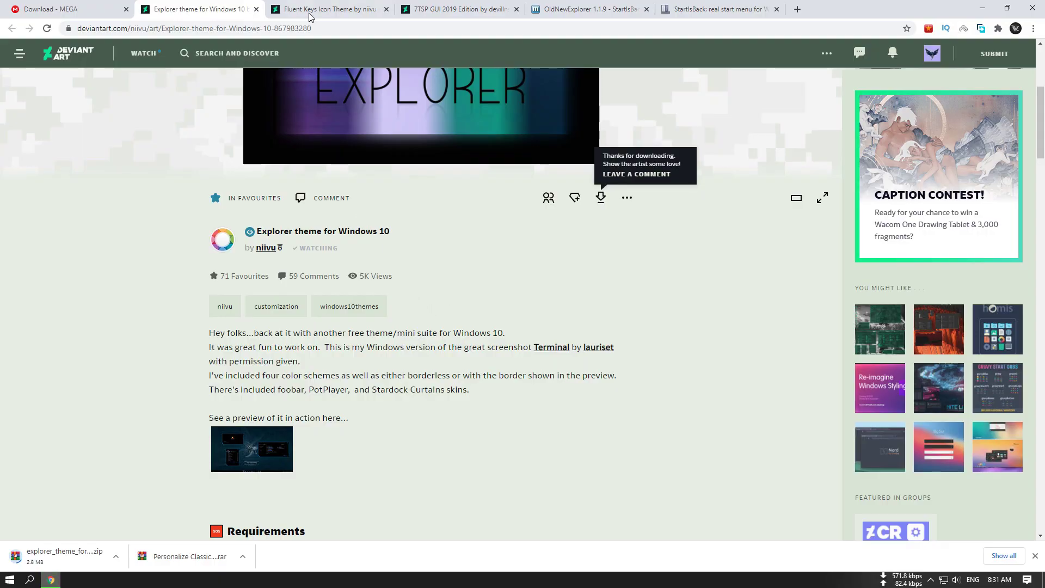
Download the Fluent Keys Icon Theme and 7TSP GUI 2019 Edition from their DeviantArt pages.
click(313, 9)
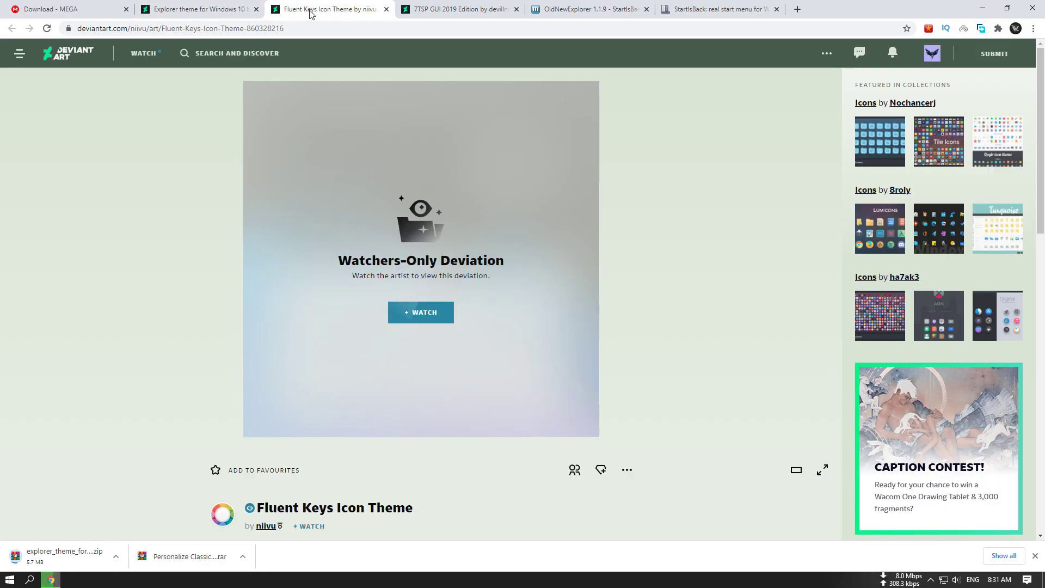
key(F5)
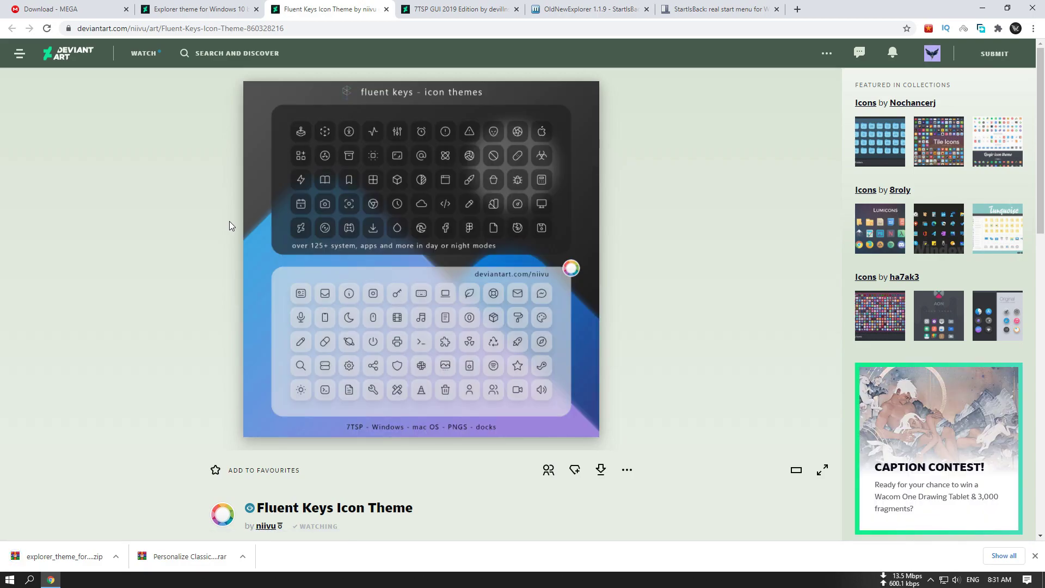
scroll(414, 354, down, 2)
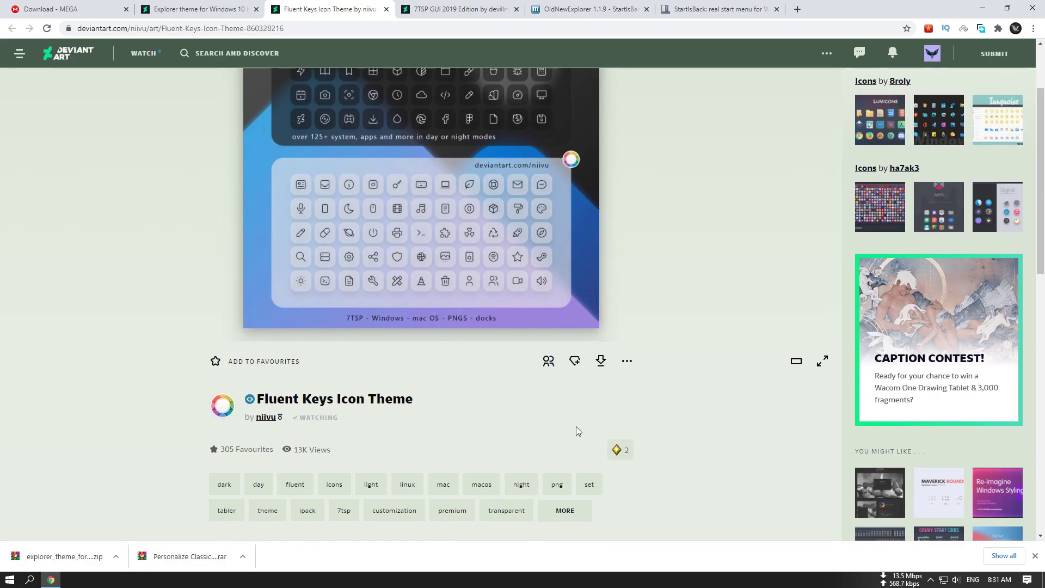
click(596, 369)
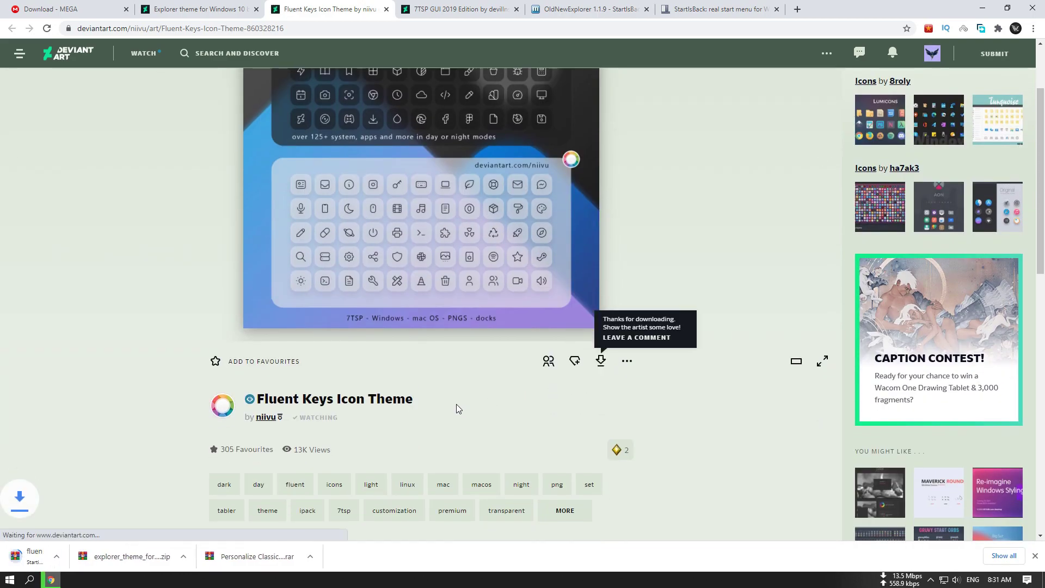
click(431, 11)
scroll(432, 142, down, 2)
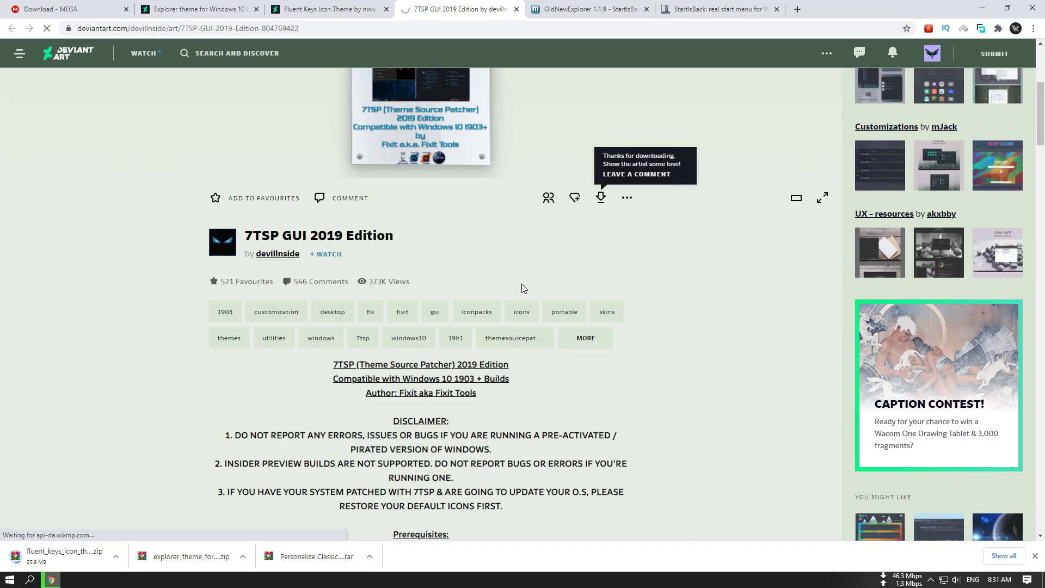
Download OldNewExplorer.rar from the Download section of the OldNewExplorer 1.1.9 topic on MSFN.
click(587, 9)
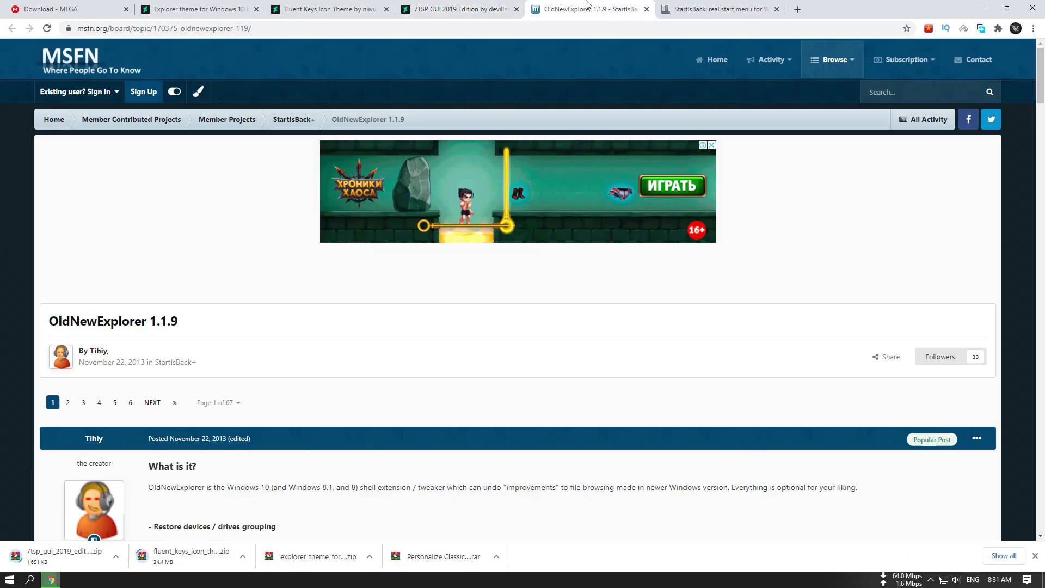
scroll(543, 188, down, 4)
scroll(543, 188, down, 12)
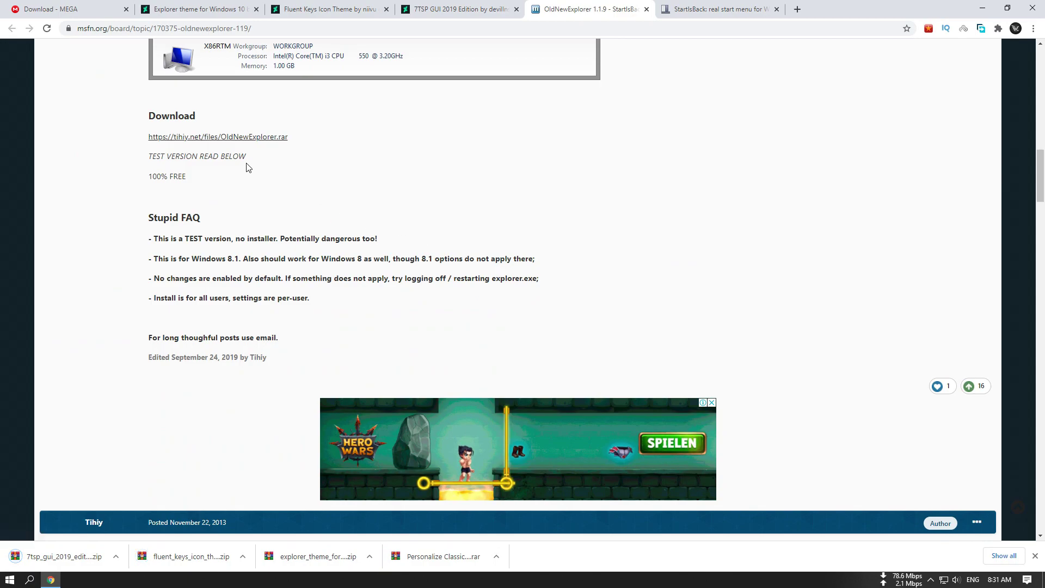
click(212, 137)
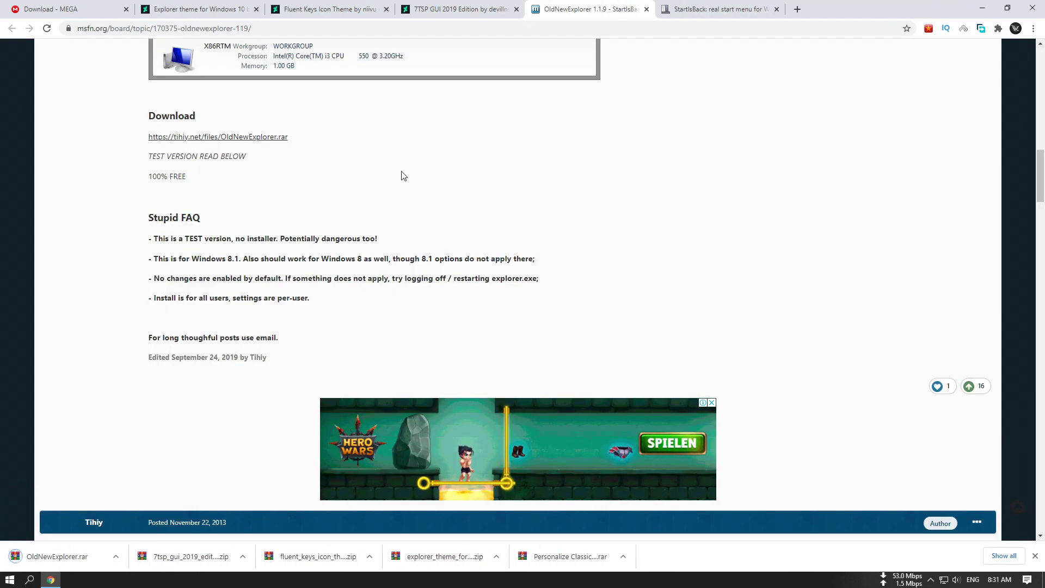
Download the StartIsBack++ setup file from the startisback.com download page.
key(ctrl+Tab)
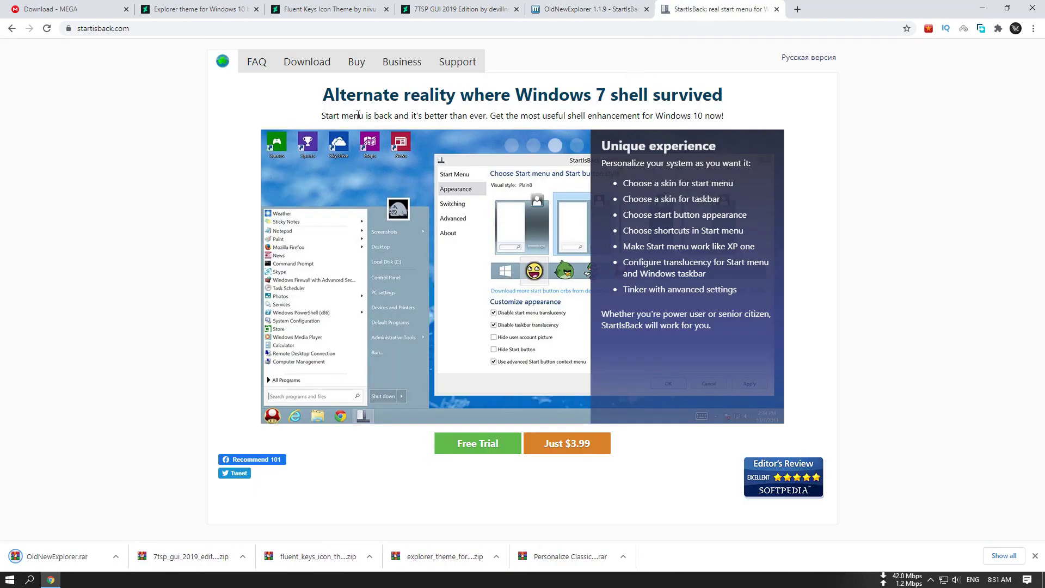
click(316, 68)
click(298, 139)
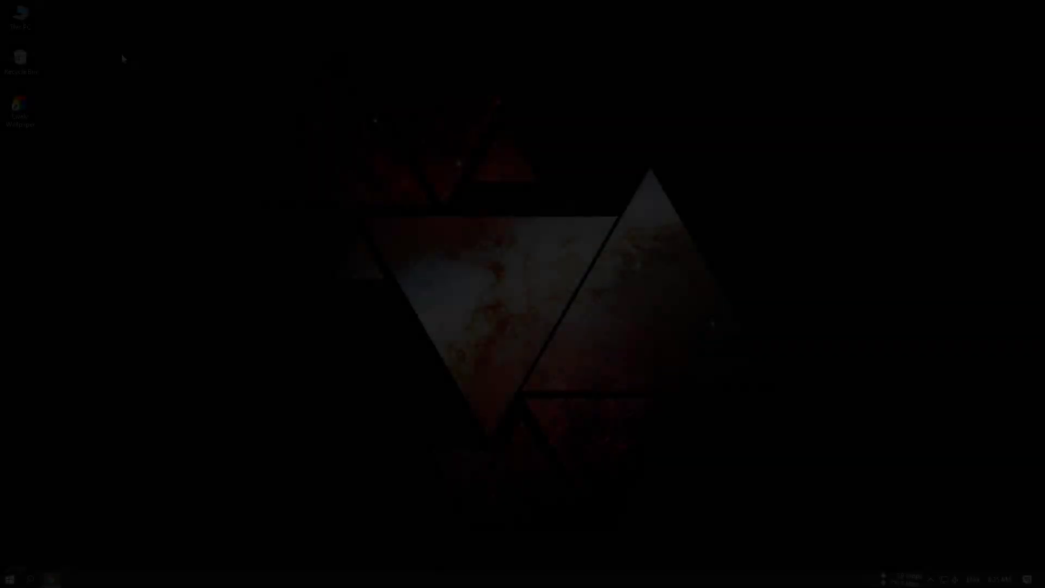
Open the Downloads folder in a maximized File Explorer window and extract the Personalize Classic Context Menu archive into its own folder.
double_click(27, 20)
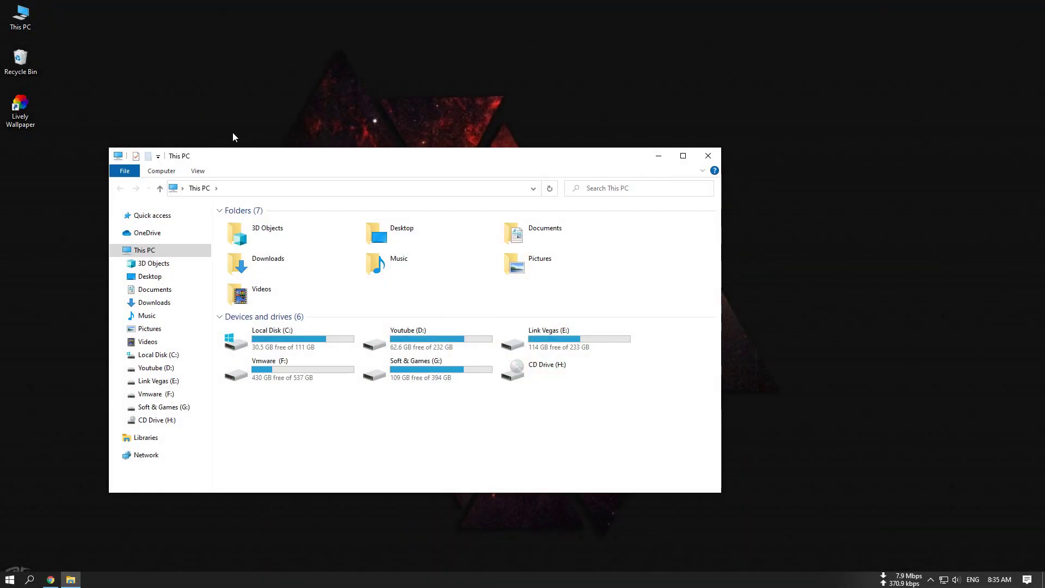
double_click(258, 158)
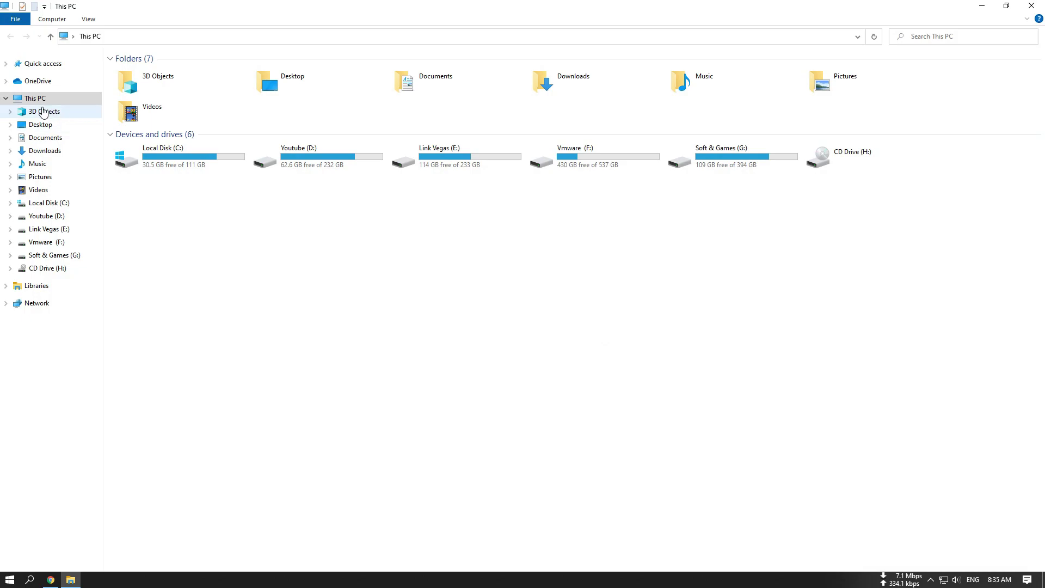
click(43, 150)
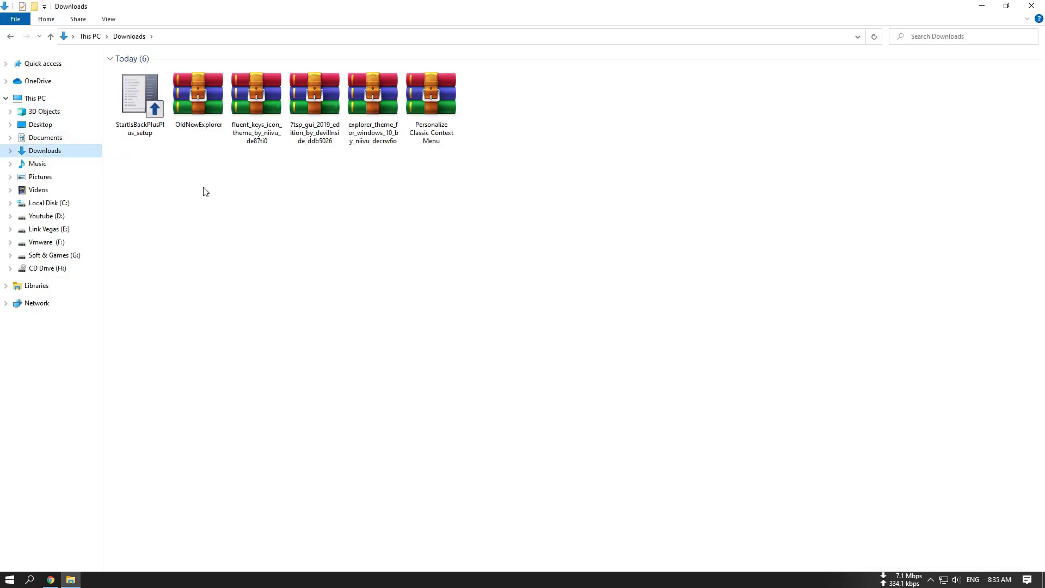
right_click(430, 93)
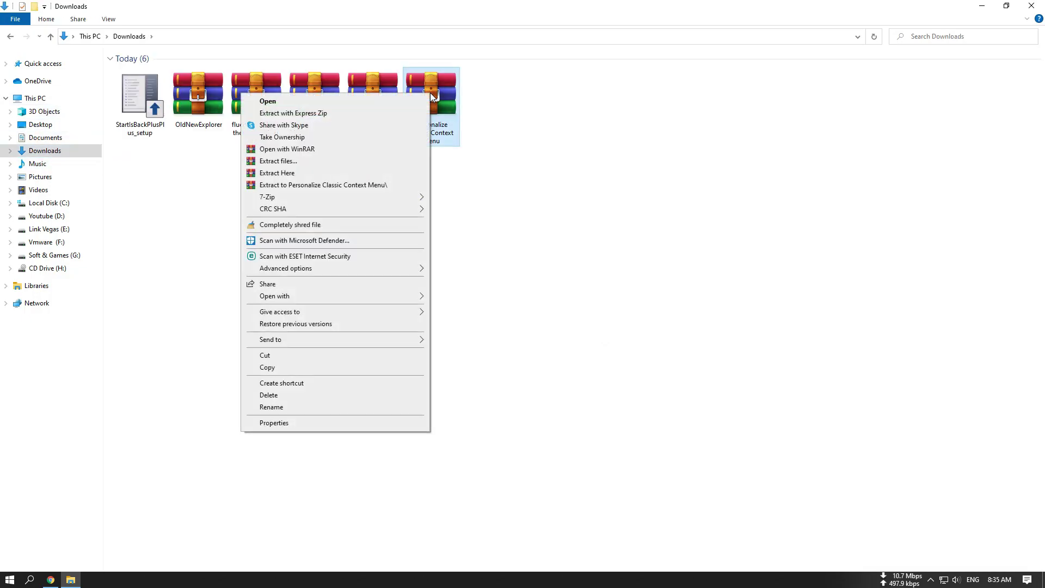
click(278, 161)
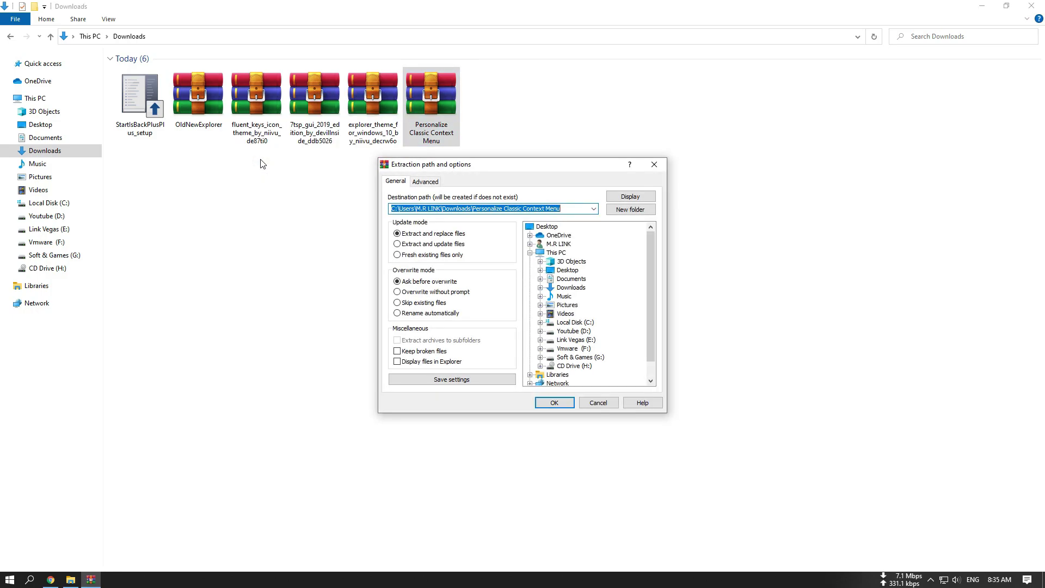
click(551, 403)
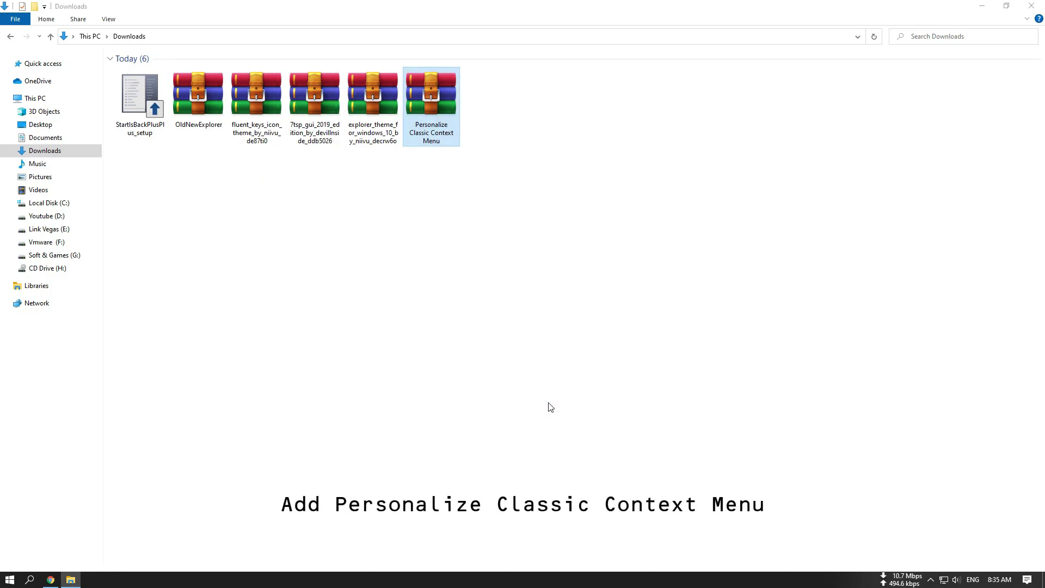
Add Add_Personalize-classic_to_desktop_context_menu.reg from the extracted Personalize Classic Context Menu folder to the registry.
double_click(493, 114)
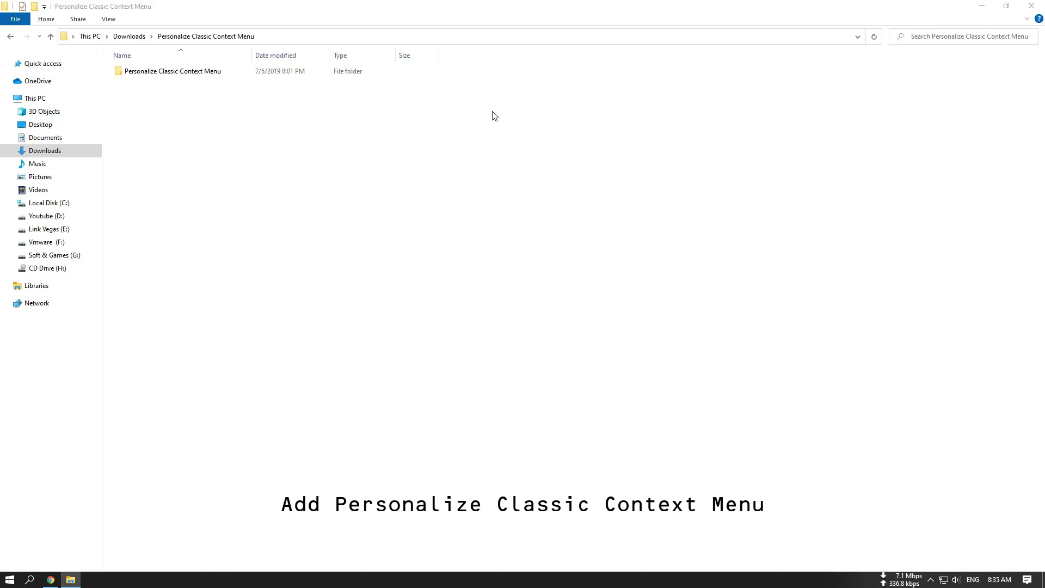
double_click(149, 71)
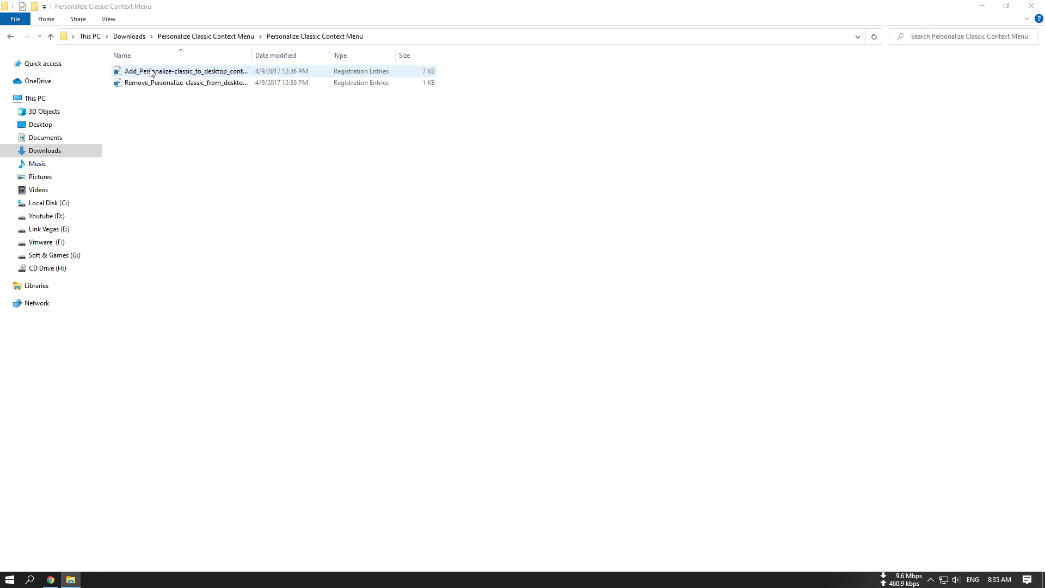
click(152, 73)
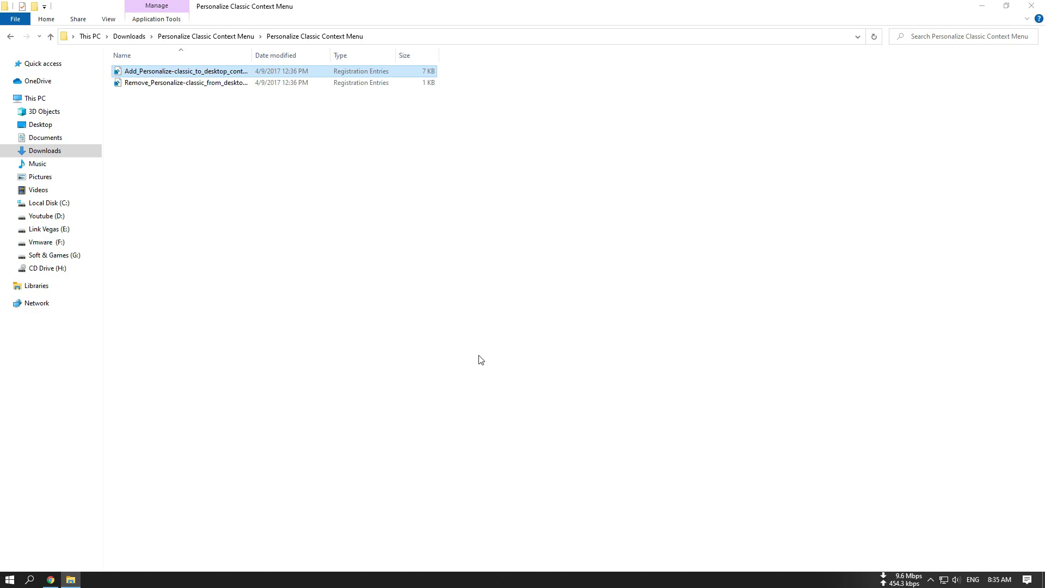
key(Return)
click(607, 308)
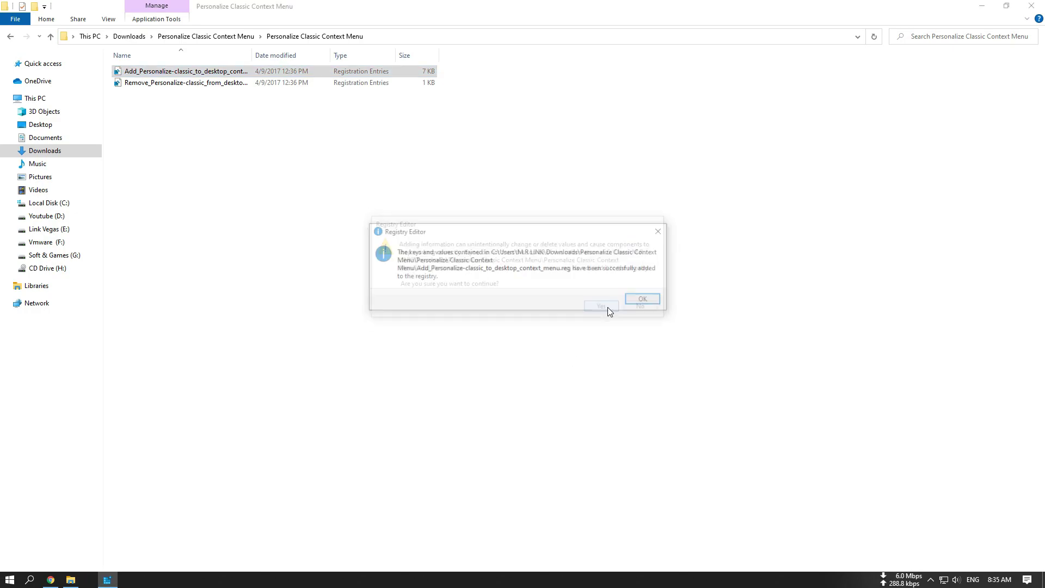
click(640, 301)
click(121, 86)
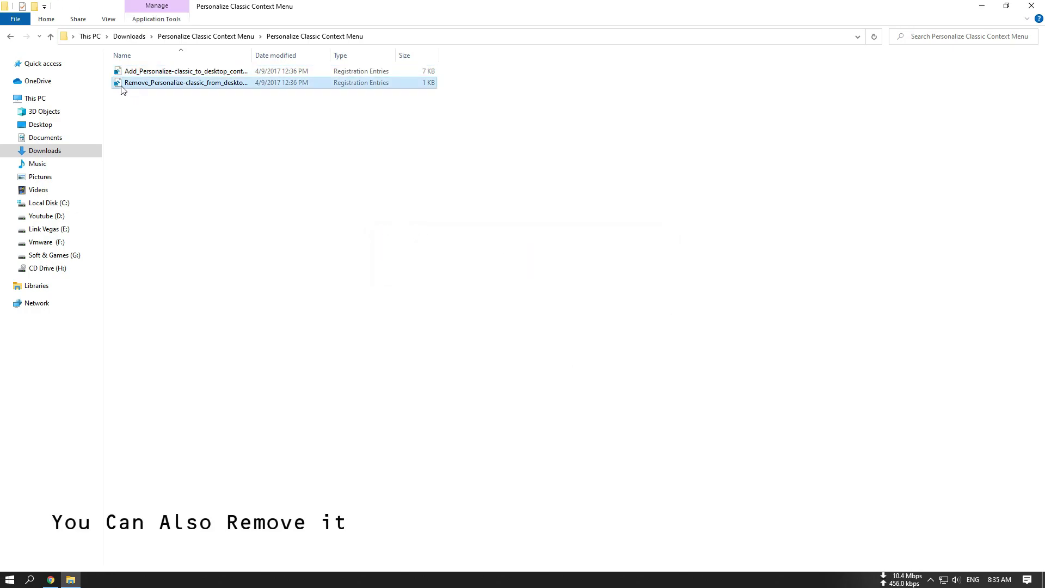
click(158, 120)
Return to the Downloads folder and extract the explorer_theme_for_windows_10 archive into its own folder.
click(47, 37)
click(48, 37)
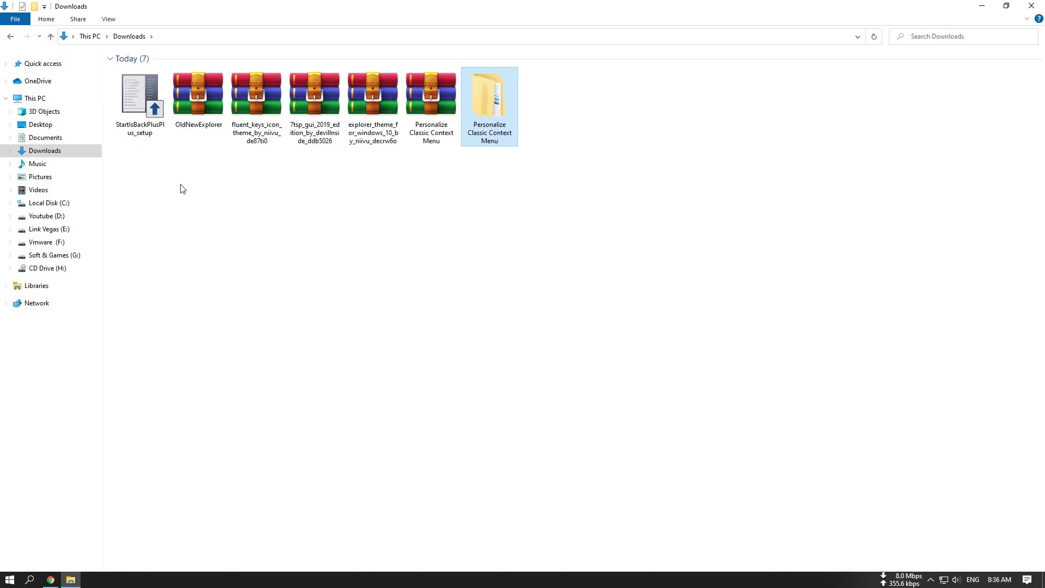
right_click(365, 97)
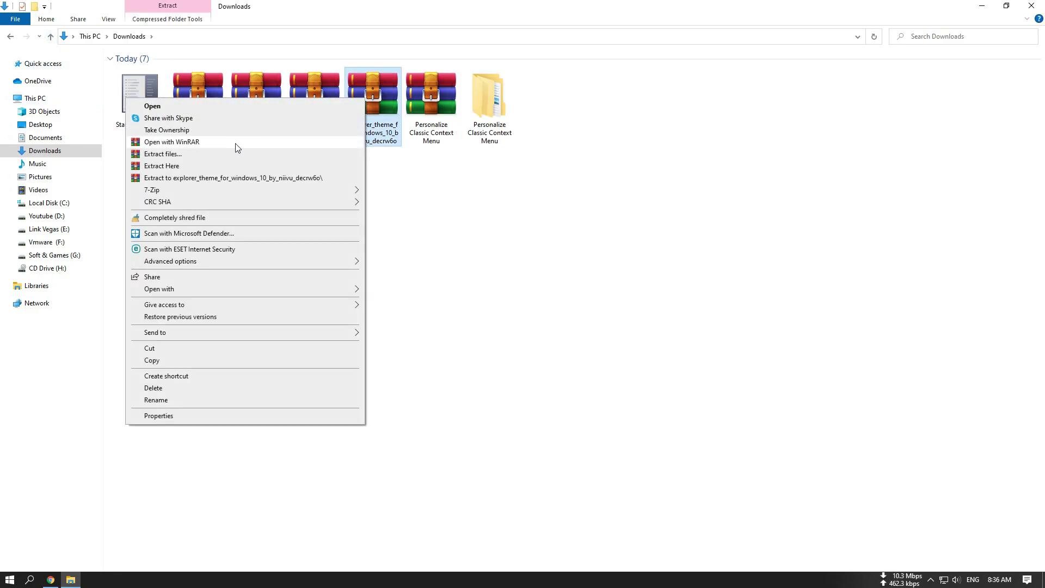
click(184, 154)
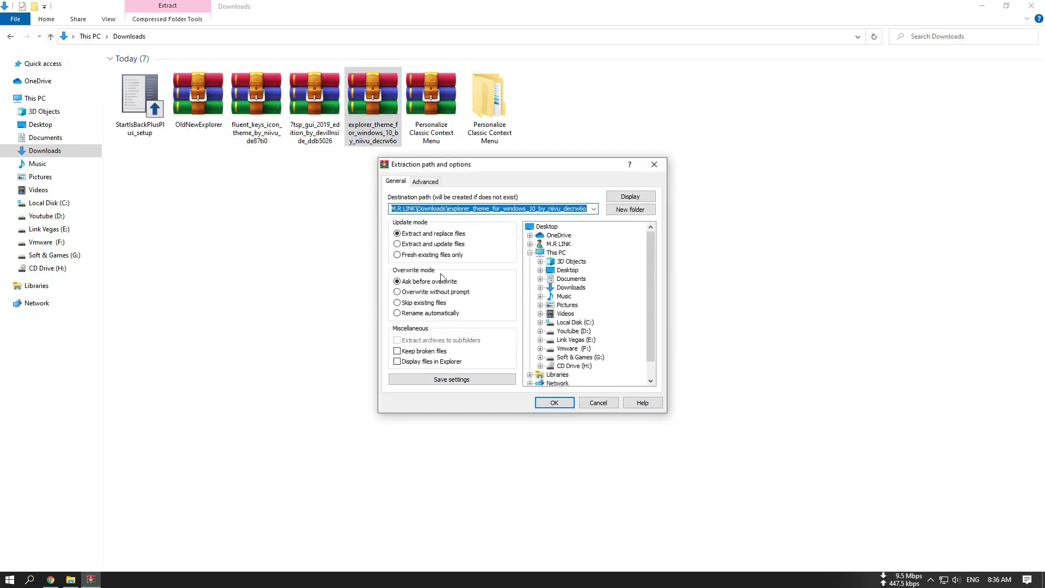
click(551, 403)
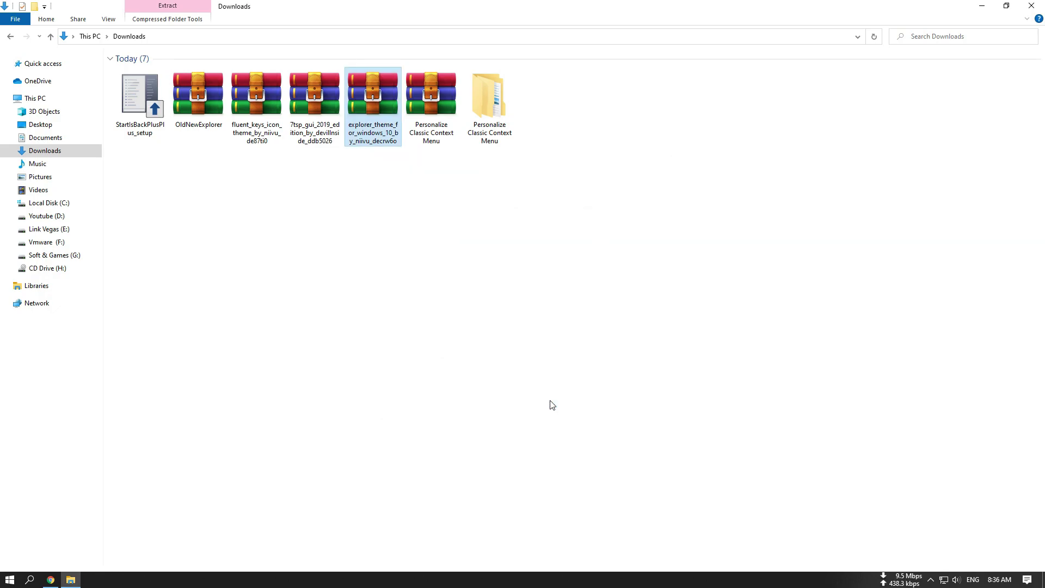
Open the Windows 10 Themes 1903-20H2 folder inside the extracted Explorer theme folder and copy all its folders and theme files.
double_click(561, 126)
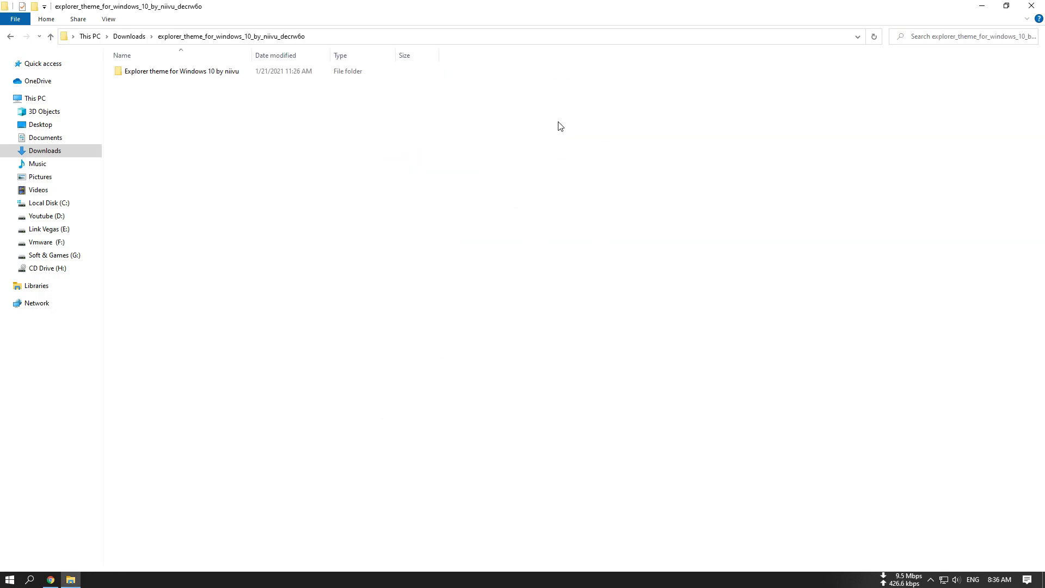
double_click(210, 72)
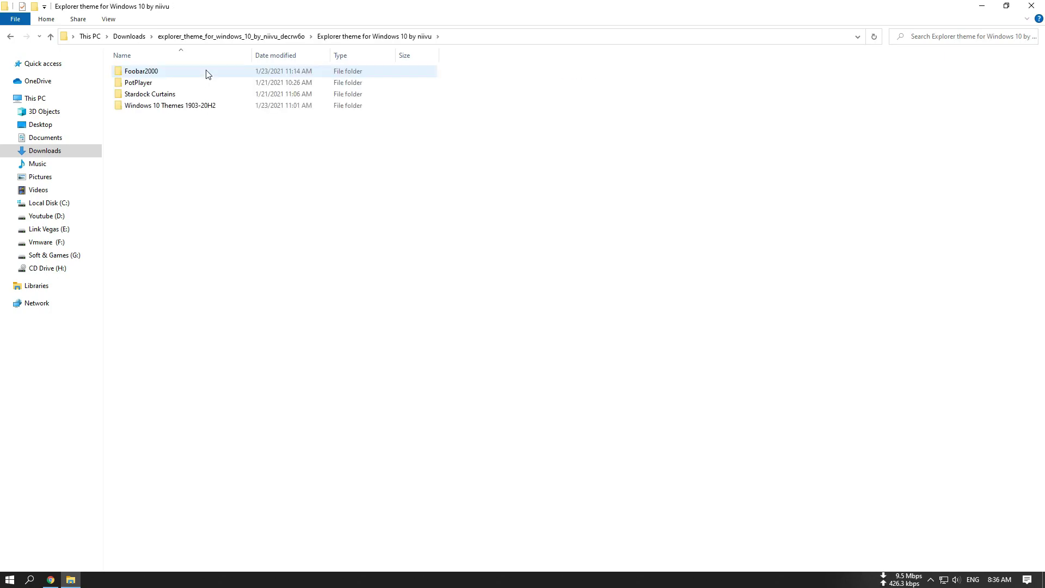
click(189, 108)
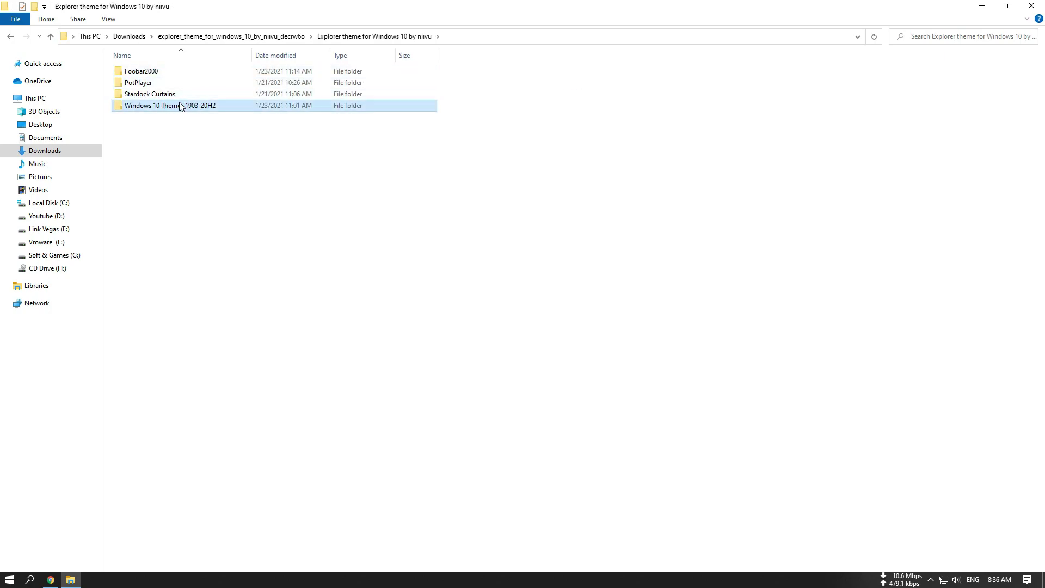
double_click(181, 106)
drag(174, 194, 182, 73)
right_click(164, 79)
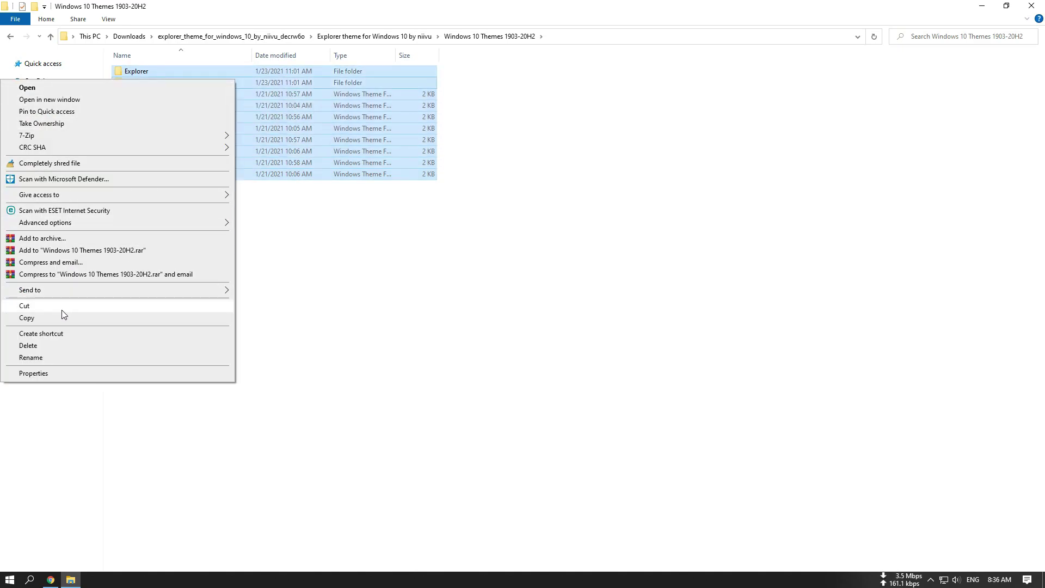
click(38, 318)
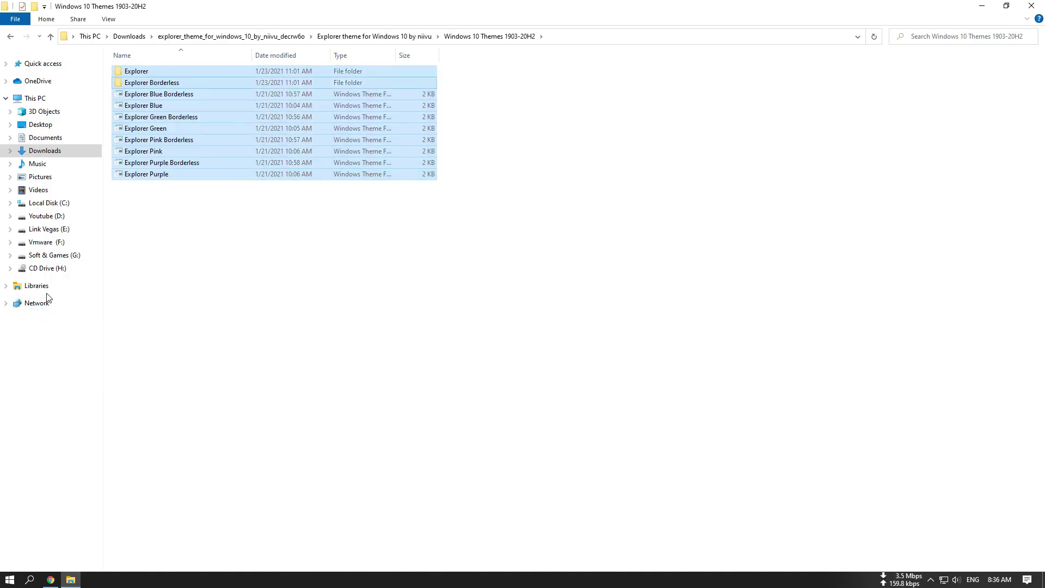
Paste the copied theme files into C:\Windows\Resources\Themes, granting administrator permission for all current items.
click(51, 208)
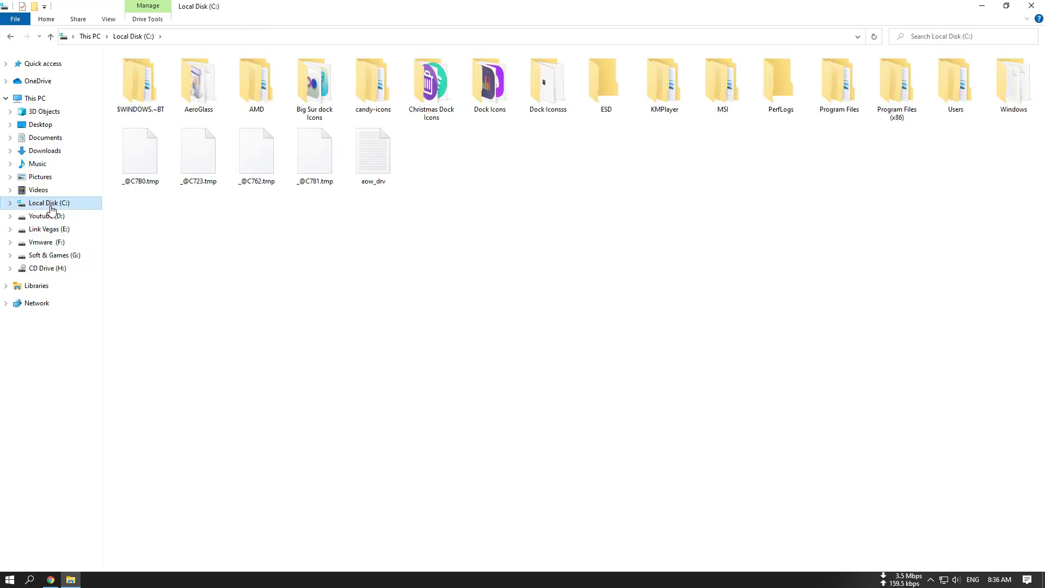
double_click(1001, 93)
key(r)
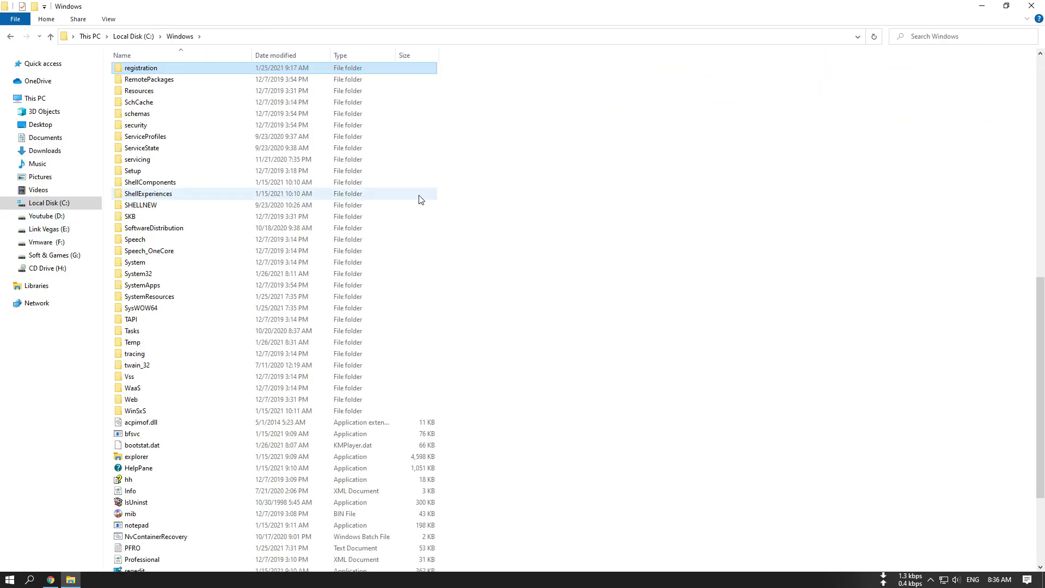
double_click(136, 91)
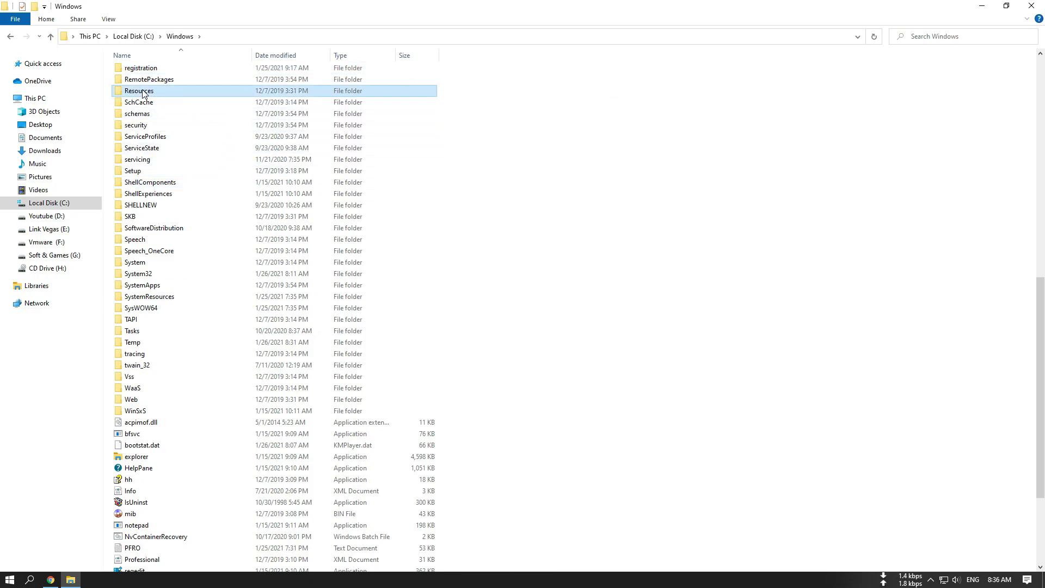
double_click(136, 83)
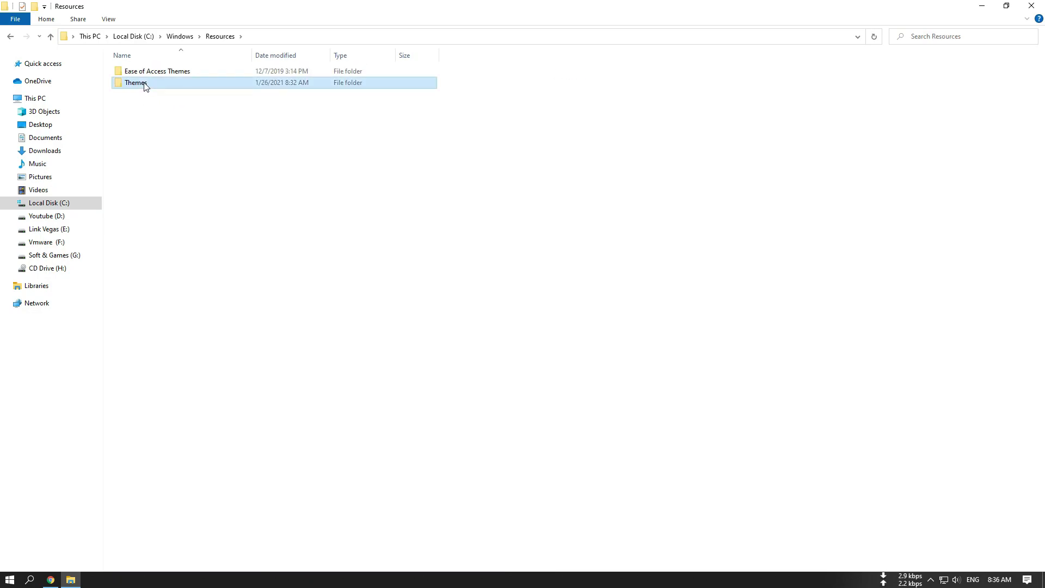
right_click(377, 165)
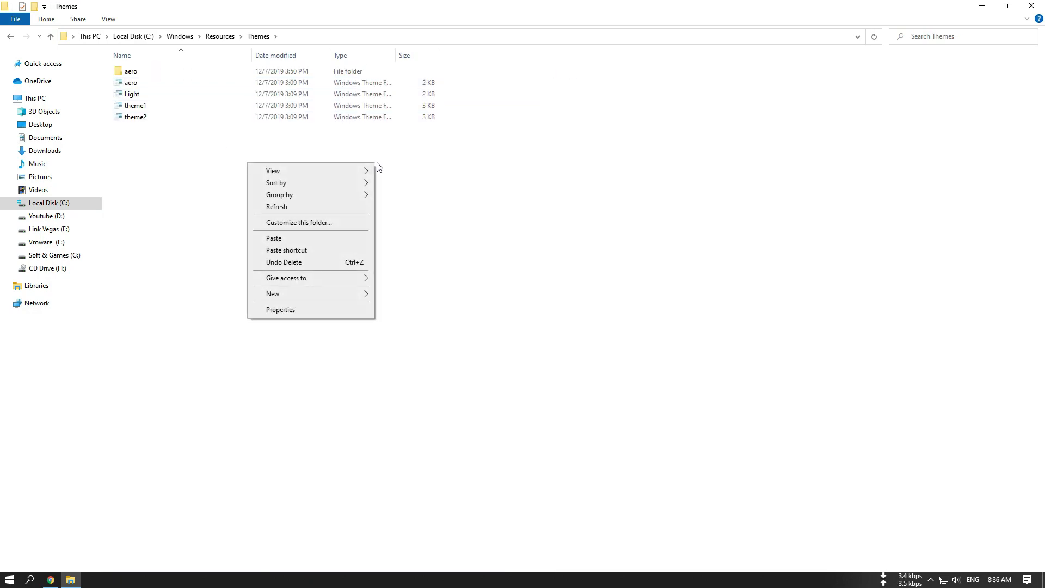
click(286, 238)
click(487, 239)
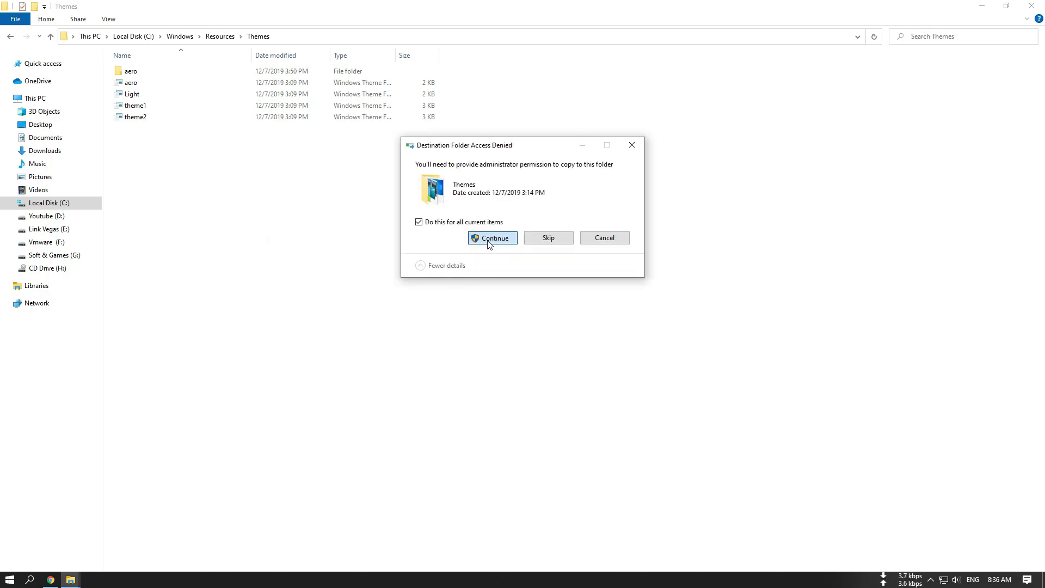
click(484, 260)
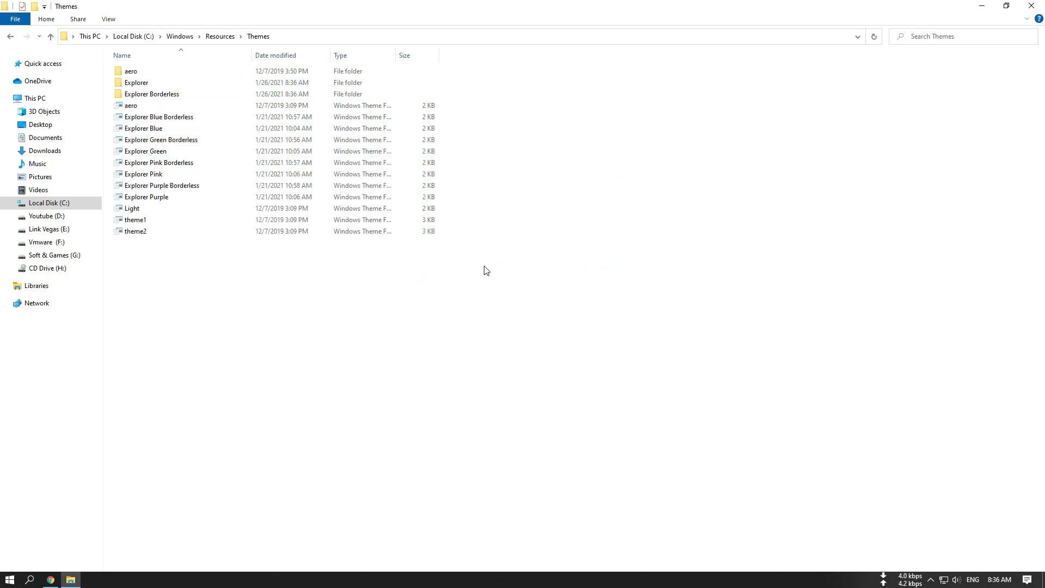
Open the classic Theme Settings from the desktop, try the Explorer Blue theme, apply Explorer Purple, and close the Personalization window.
click(1025, 6)
right_click(414, 118)
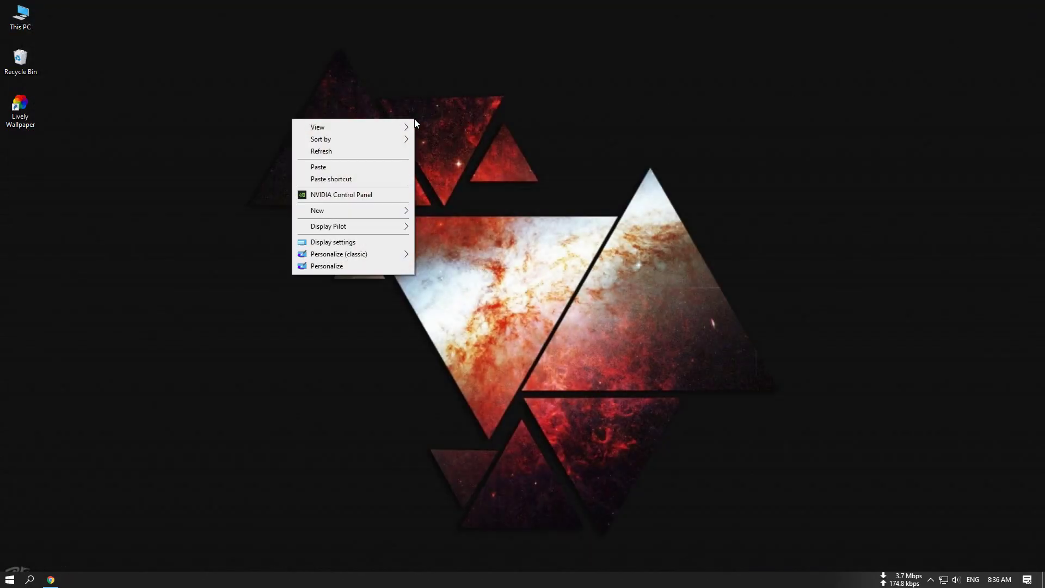
mouse_move(375, 257)
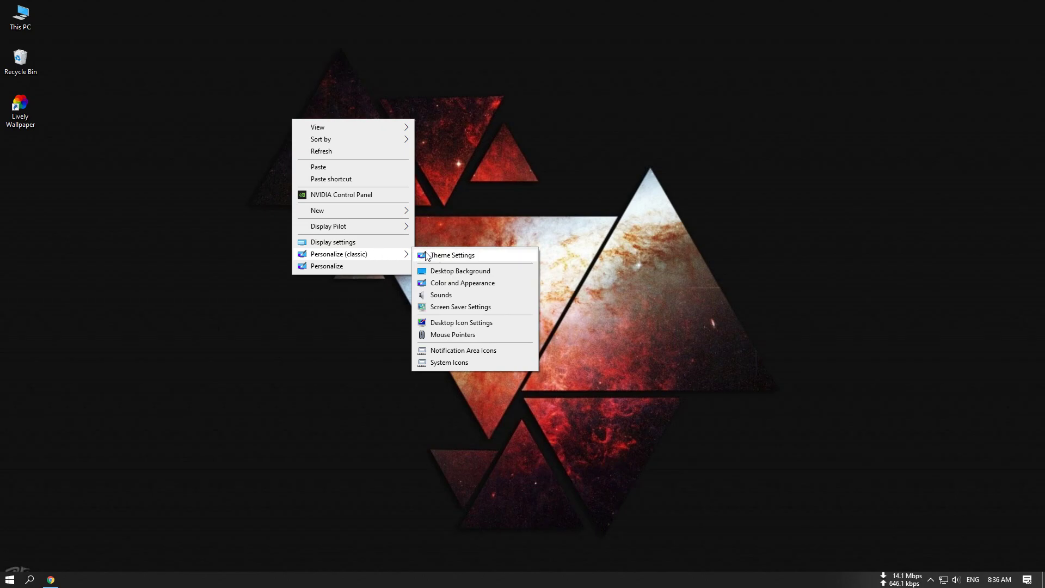
click(459, 255)
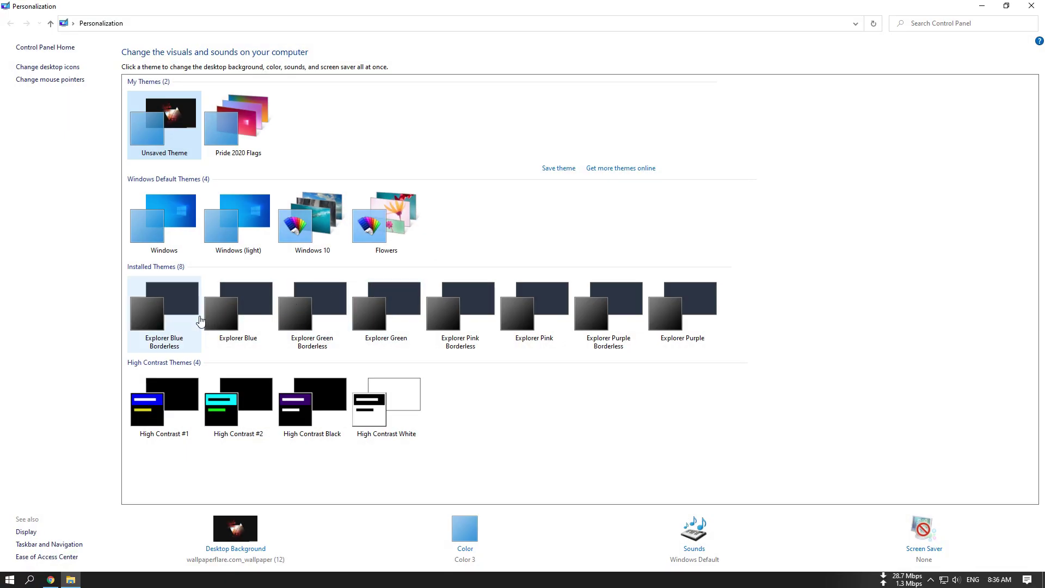
click(247, 314)
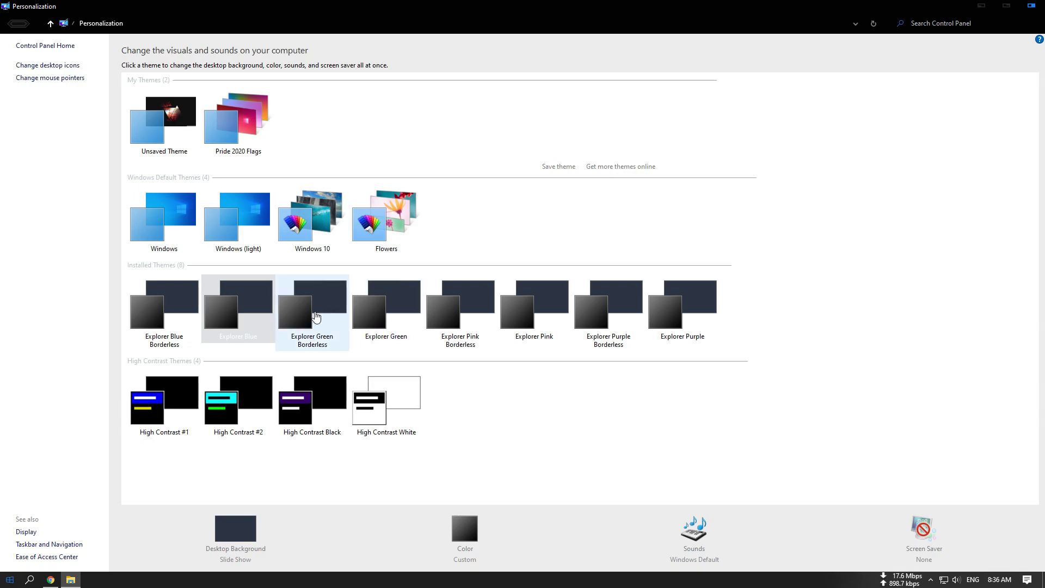
click(676, 325)
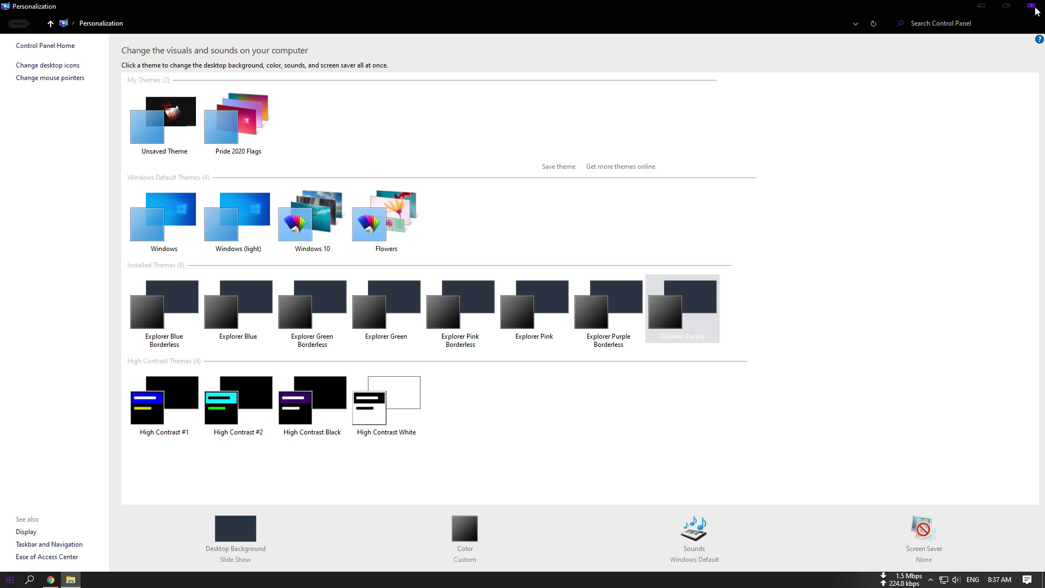
click(1034, 9)
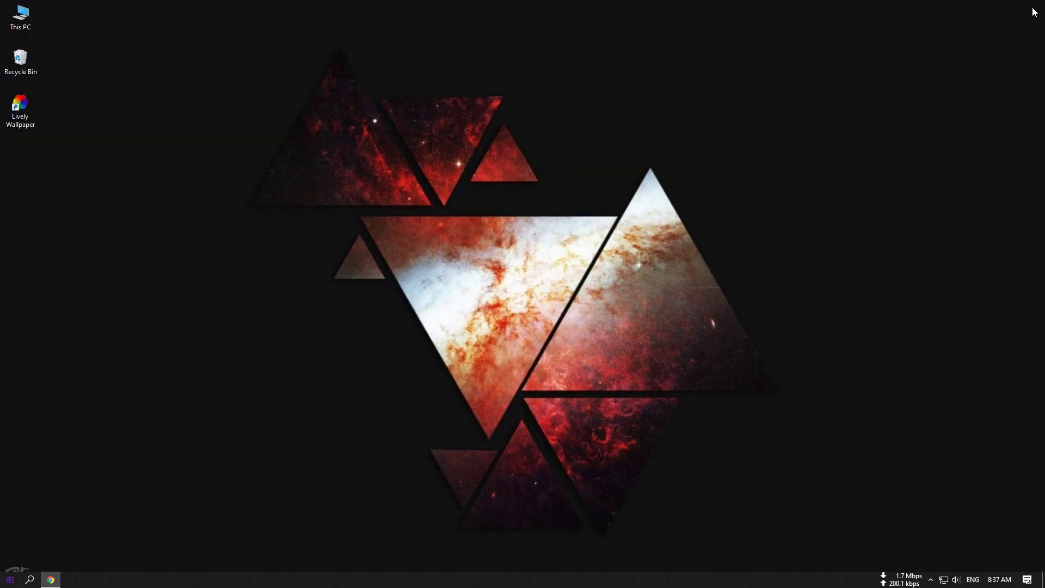
Open the Downloads folder in a maximized This PC window and extract the fluent_keys_icon_theme archive into its own folder.
double_click(34, 17)
drag(203, 3, 357, 51)
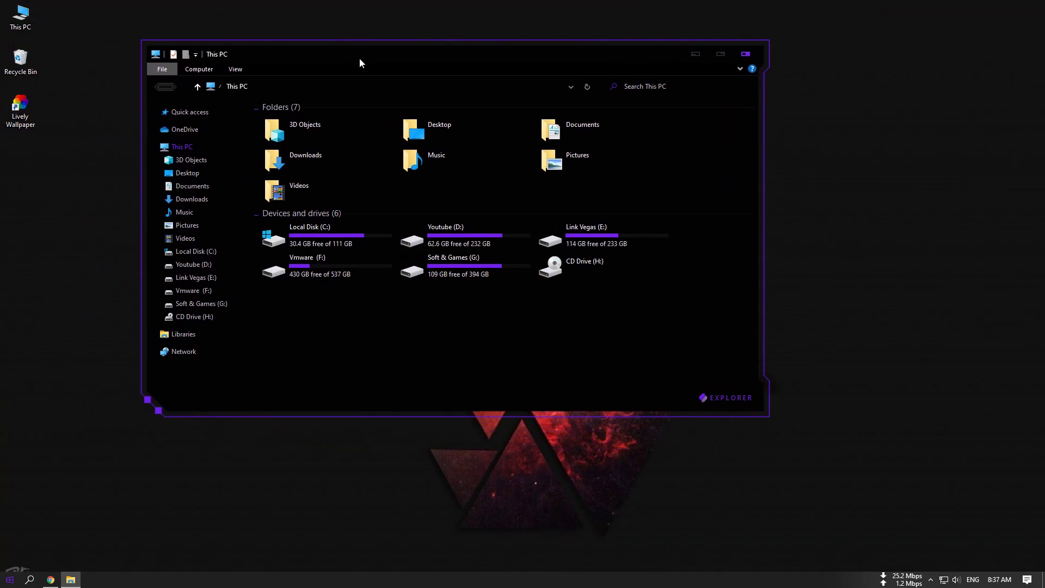
double_click(359, 59)
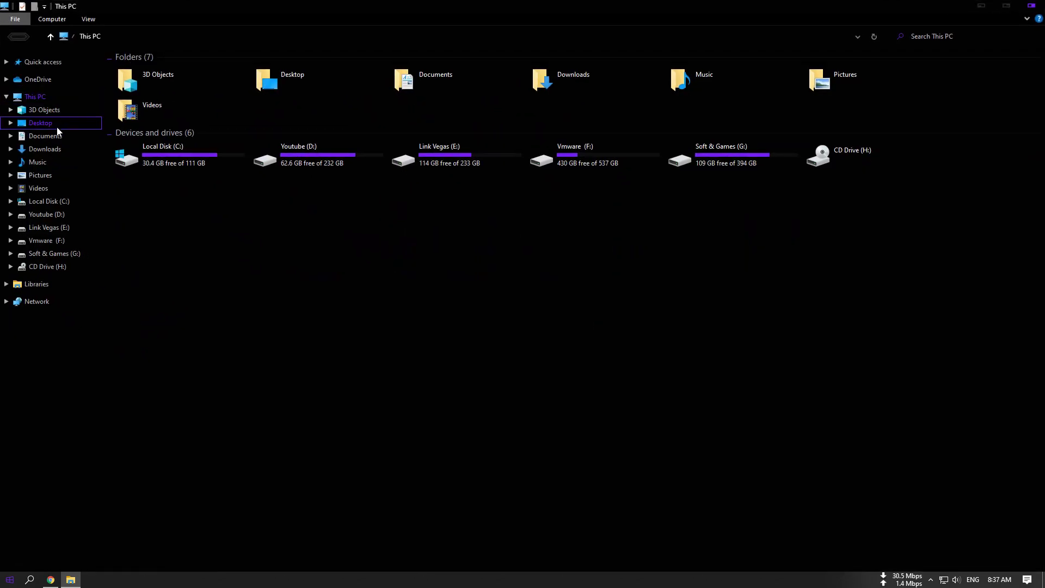
click(48, 148)
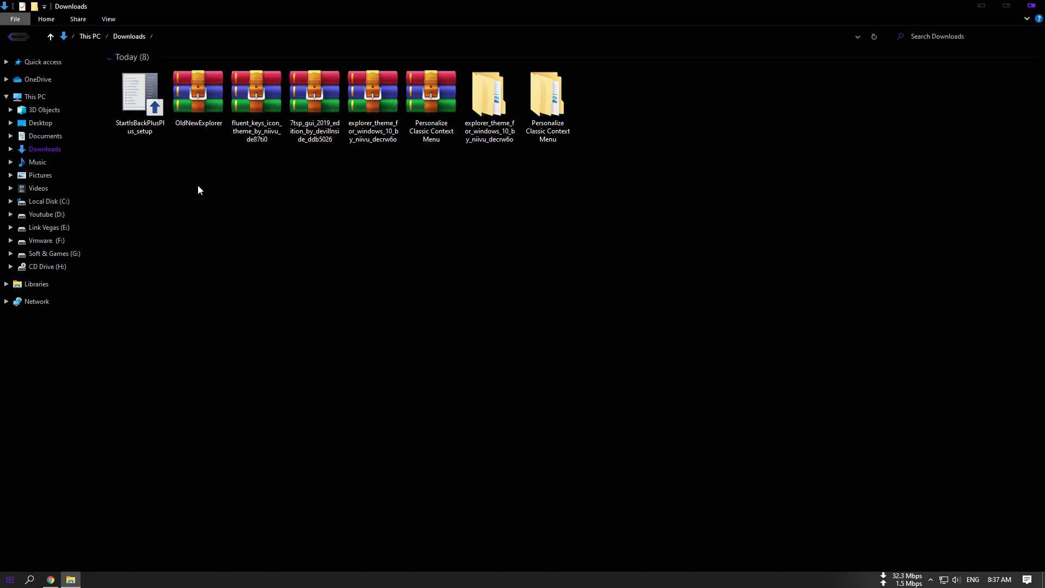
right_click(260, 99)
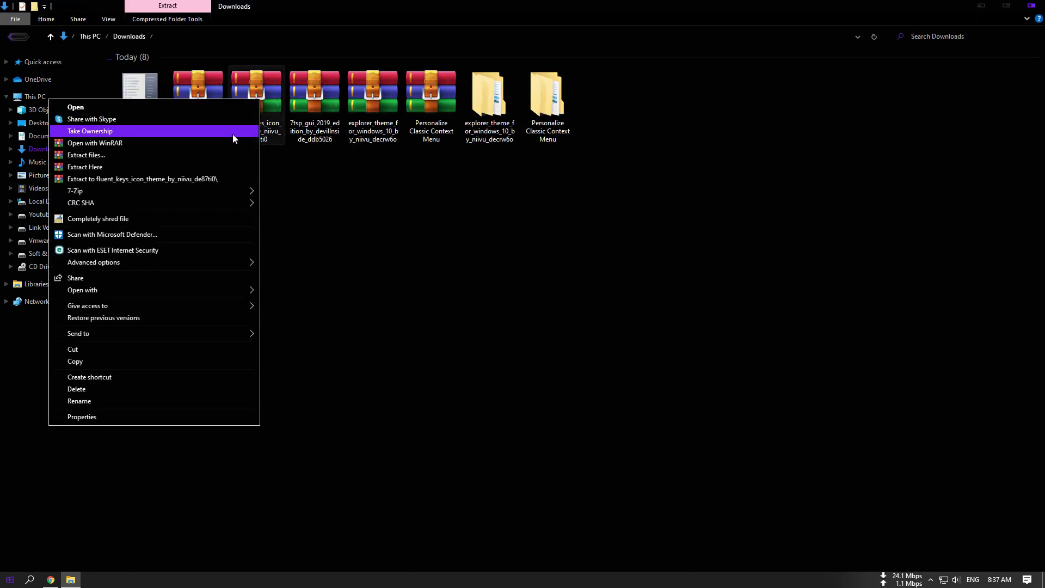
click(94, 155)
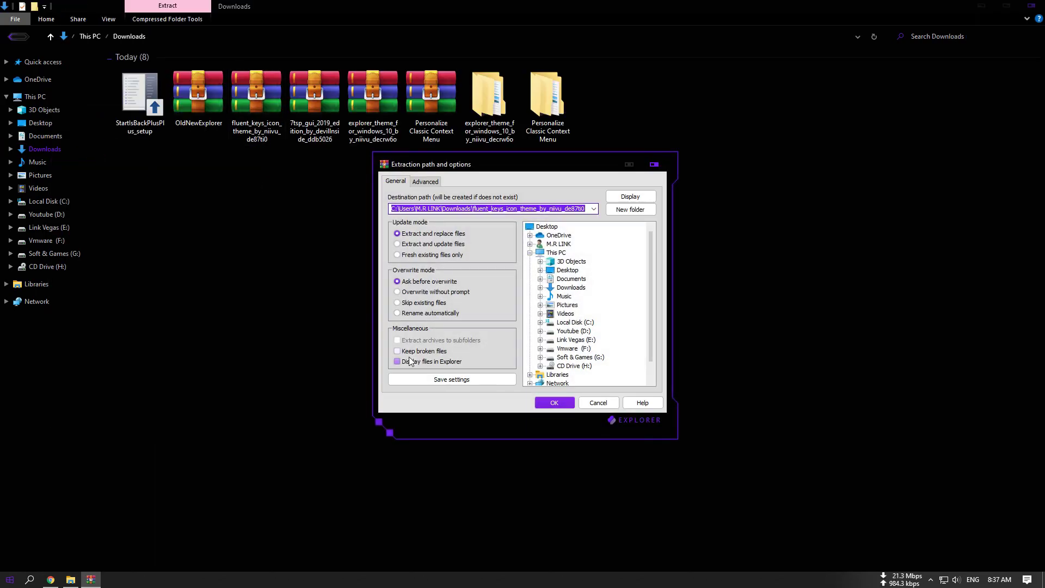
click(555, 403)
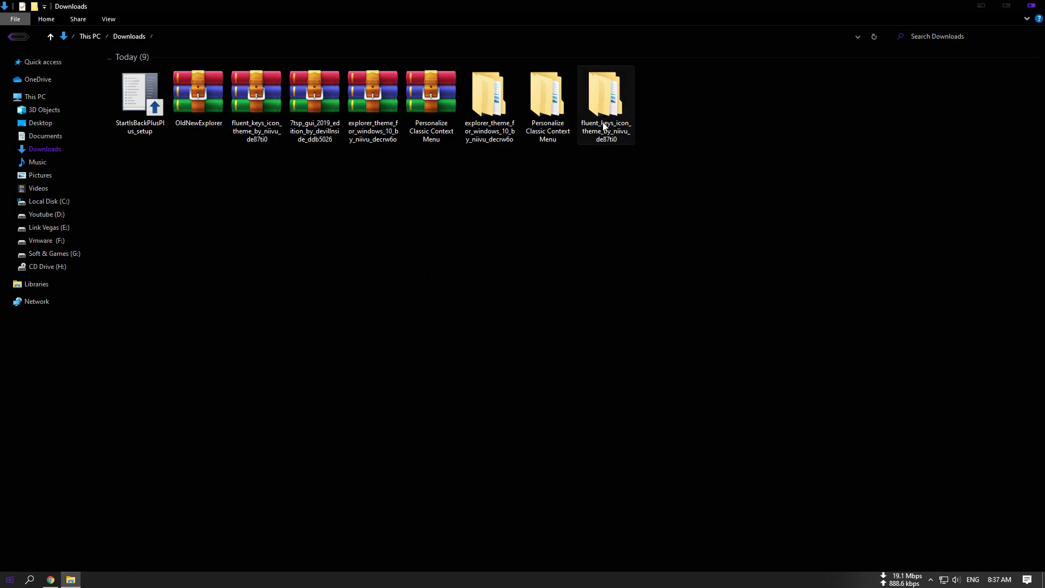
Open the 7TSP 1903-20H2 folder within the extracted Fluent Keys Icon Theme V1.1 folder and display its files as large icons.
double_click(604, 126)
double_click(193, 71)
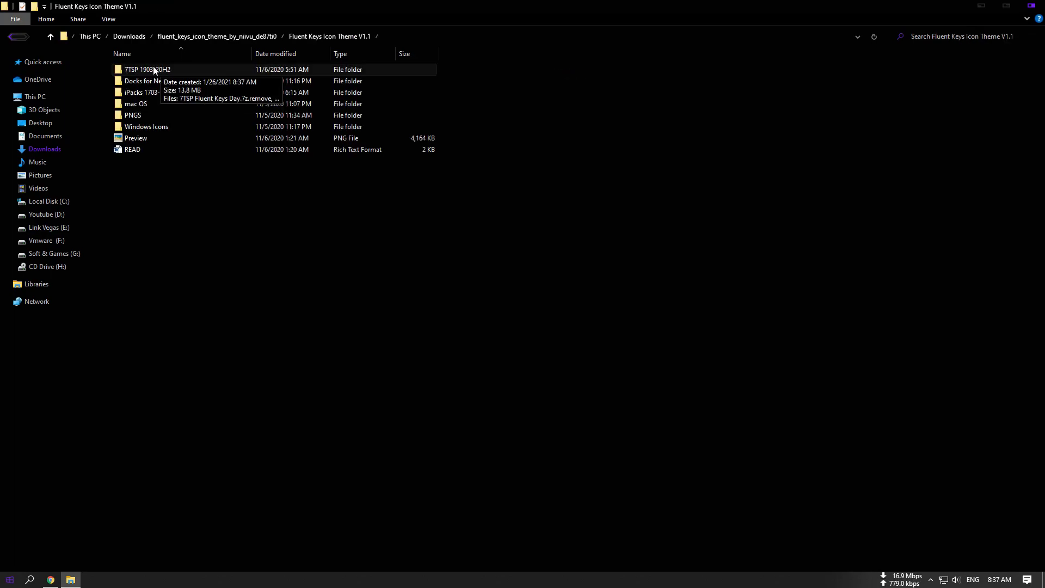
double_click(153, 70)
right_click(213, 116)
mouse_move(204, 123)
click(259, 137)
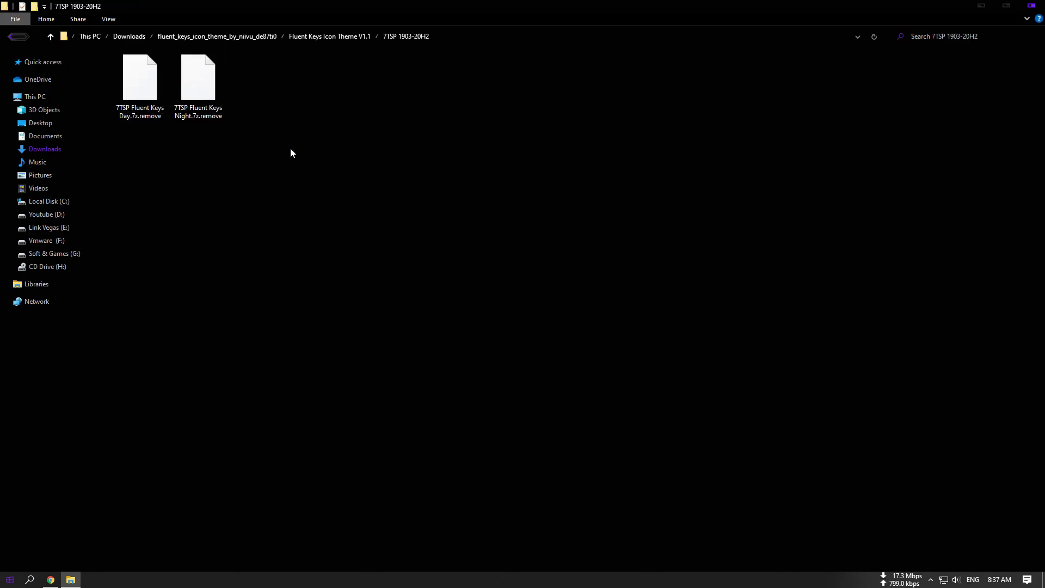
Rename 7TSP Fluent Keys Night.7z.remove to 7TSP Fluent Keys Night.7z by removing the .remove extension.
right_click(194, 115)
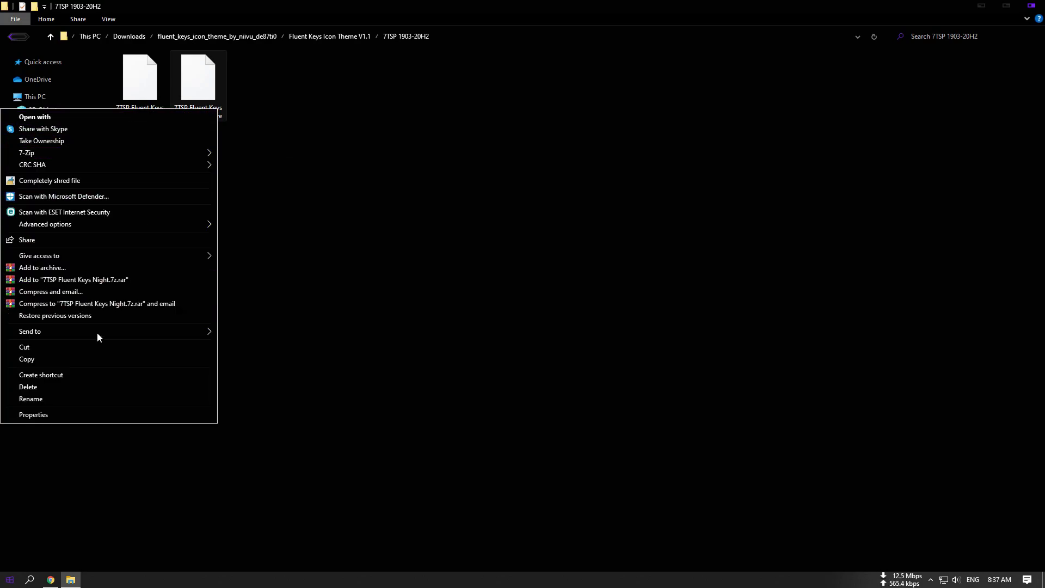
click(47, 397)
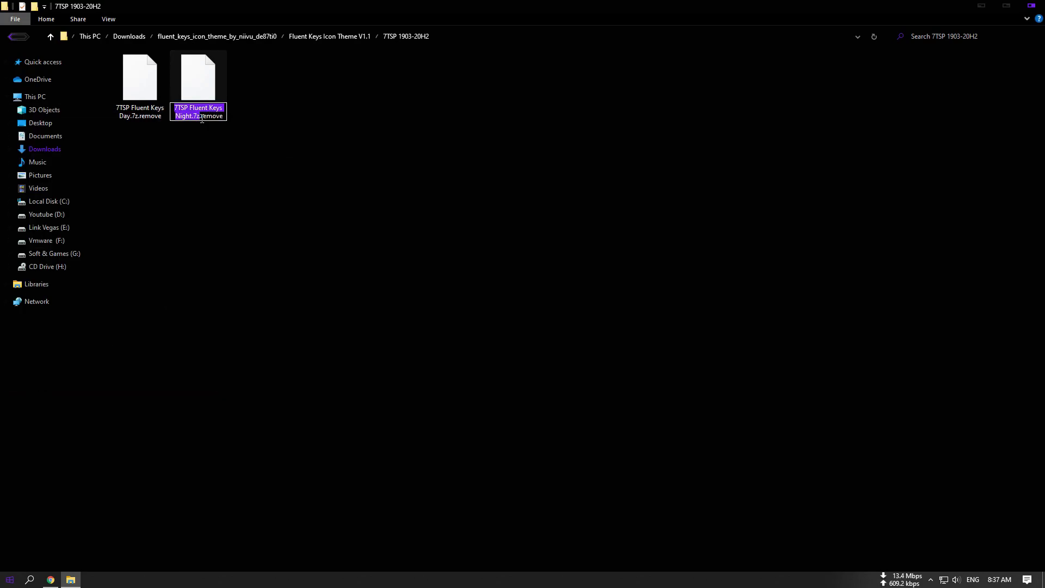
drag(201, 116, 235, 119)
key(BackSpace)
key(Return)
click(575, 294)
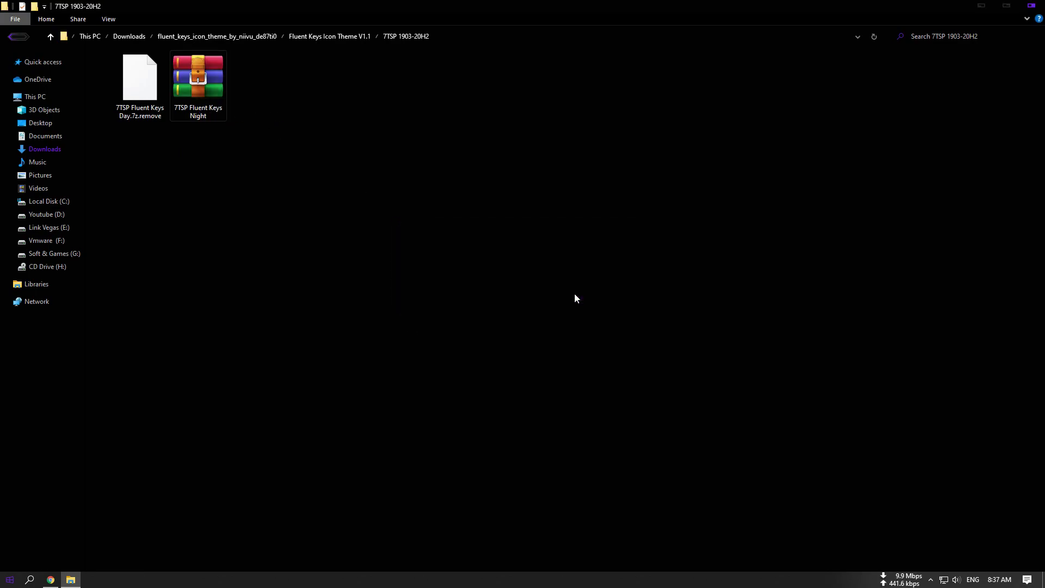
Go back up to the Downloads folder and extract the 7tsp_gui_2019_edition archive into its own folder.
click(51, 37)
click(51, 37)
click(51, 36)
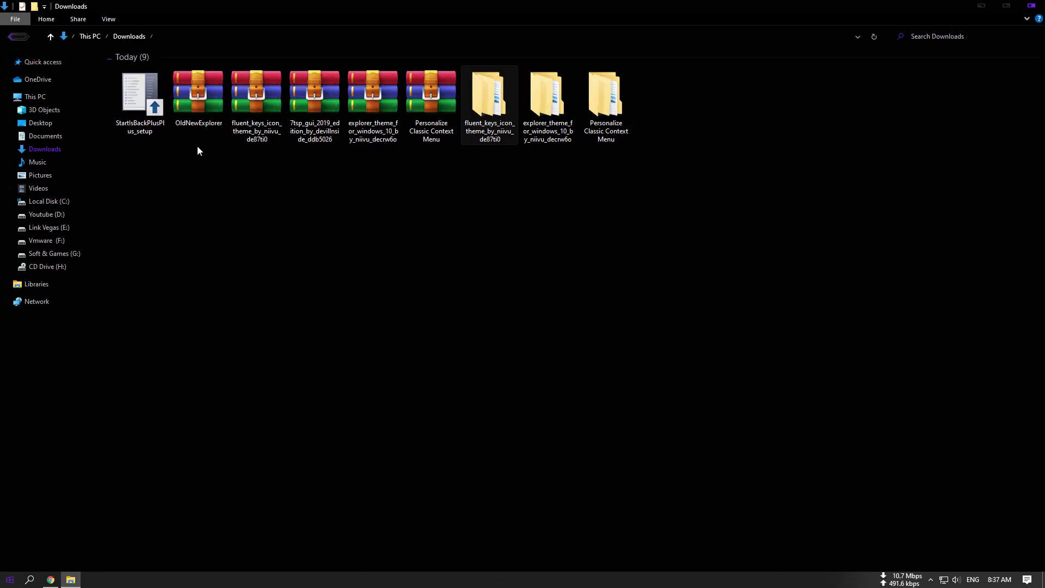
click(311, 91)
right_click(311, 92)
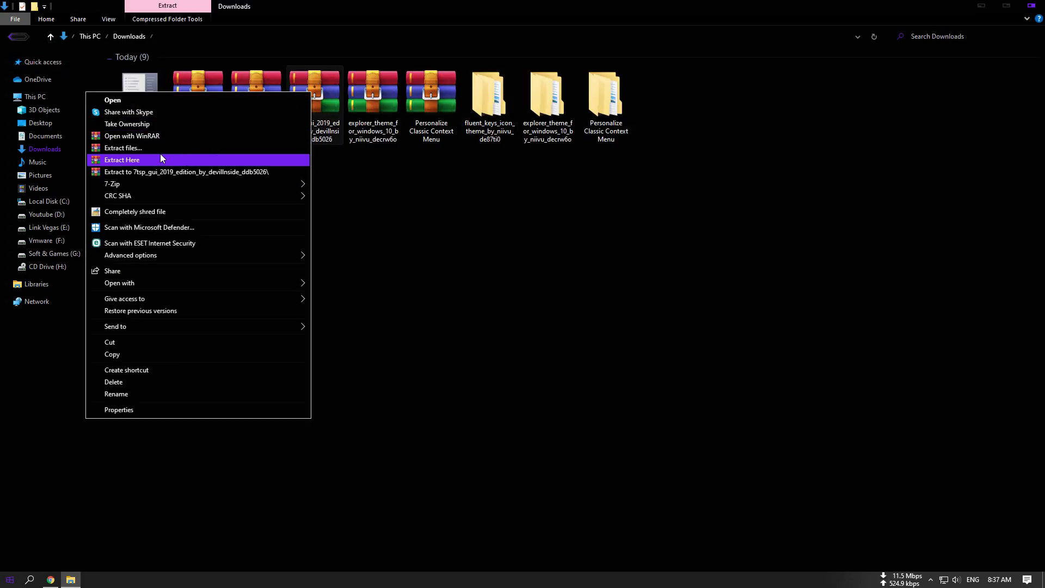
click(131, 150)
click(561, 401)
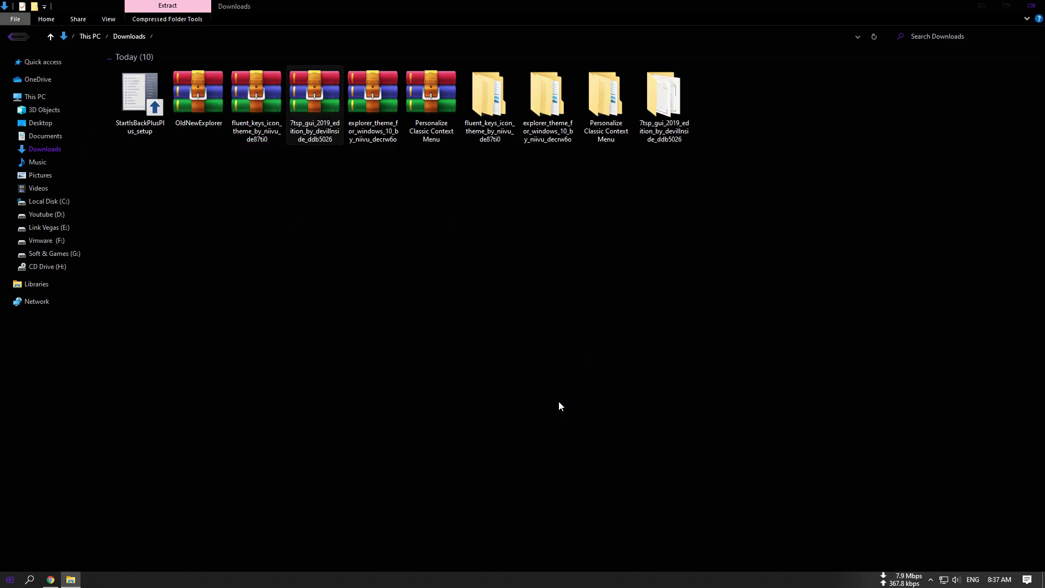
Open the extracted 7tsp_gui_2019_edition folder, rename 7tsp GUI v0.6(2019).ee to 7tsp GUI v0.6(2019).exe and refresh the folder.
double_click(652, 119)
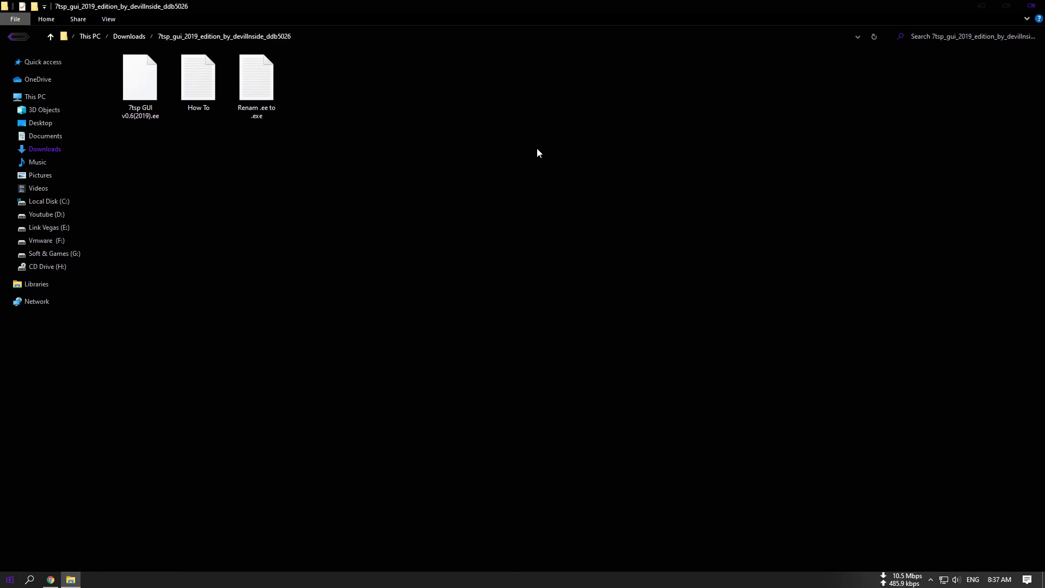
right_click(145, 108)
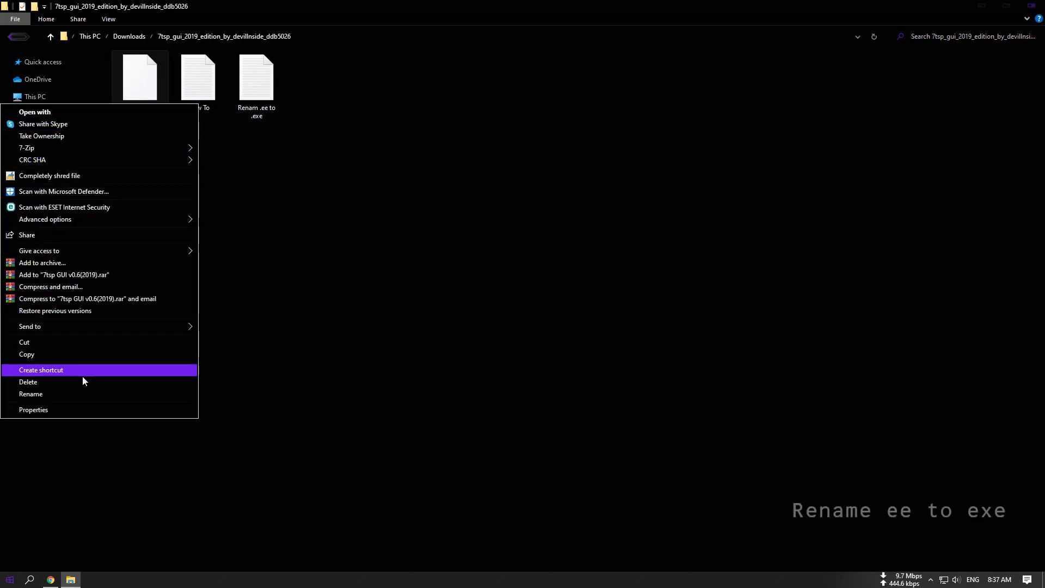
click(74, 391)
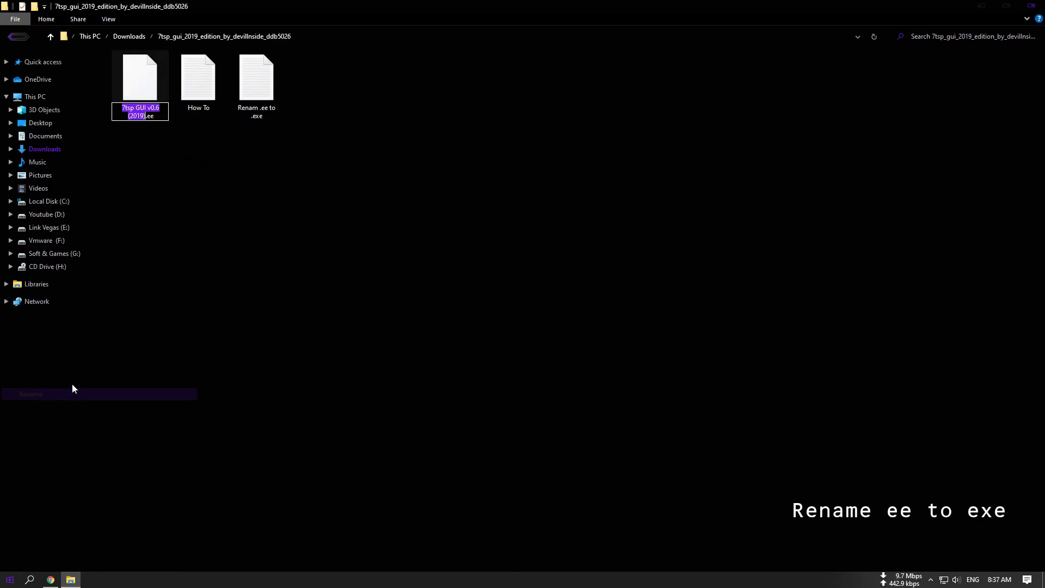
click(151, 116)
text(x)
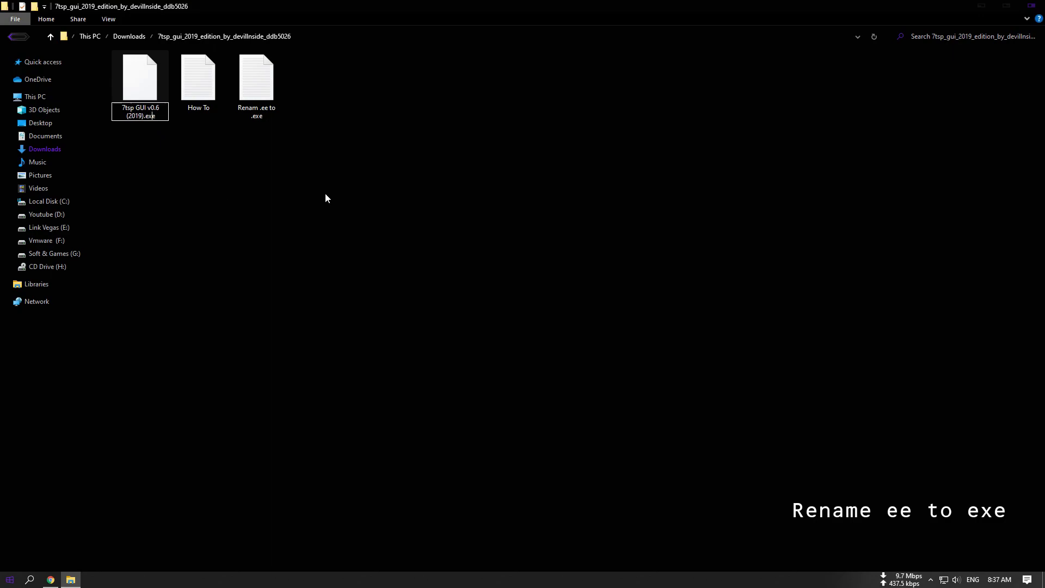
key(Return)
click(571, 296)
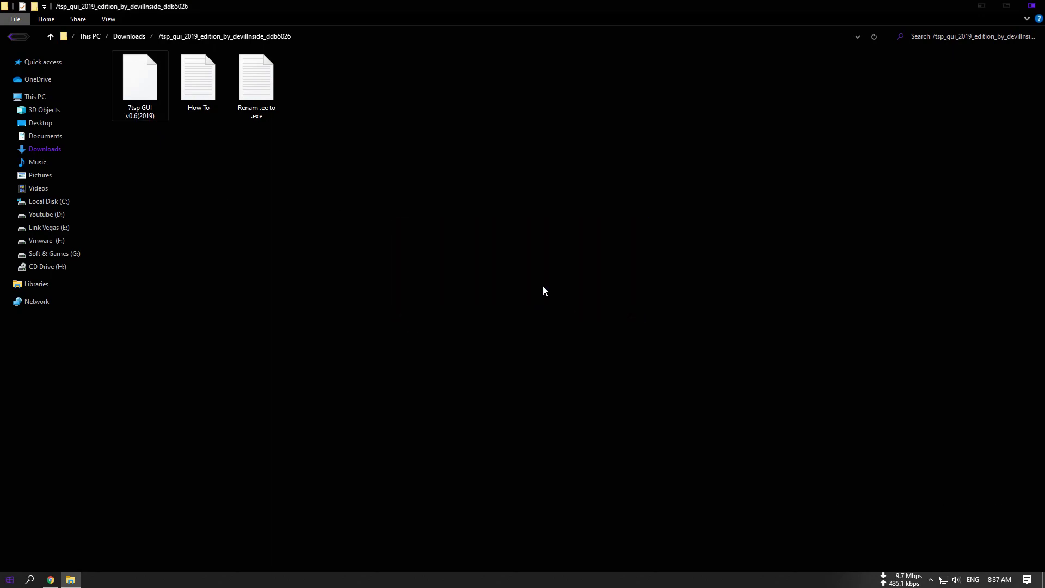
right_click(413, 168)
click(340, 211)
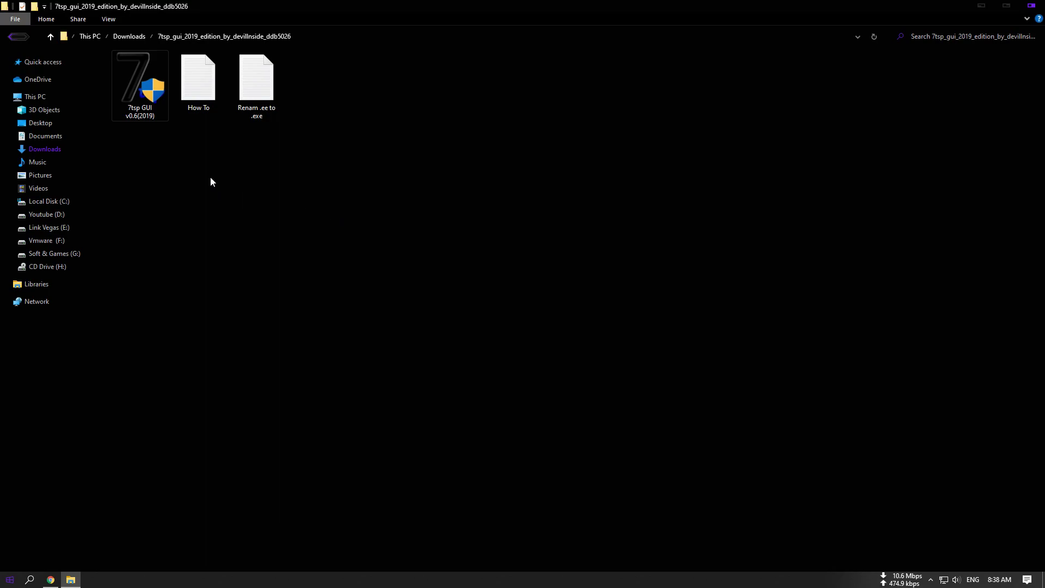
Launch 7tsp GUI and add 7TSP Fluent Keys Night from the 7TSP 1903-20H2 folder as a custom pack, overwriting the existing pack.
double_click(154, 105)
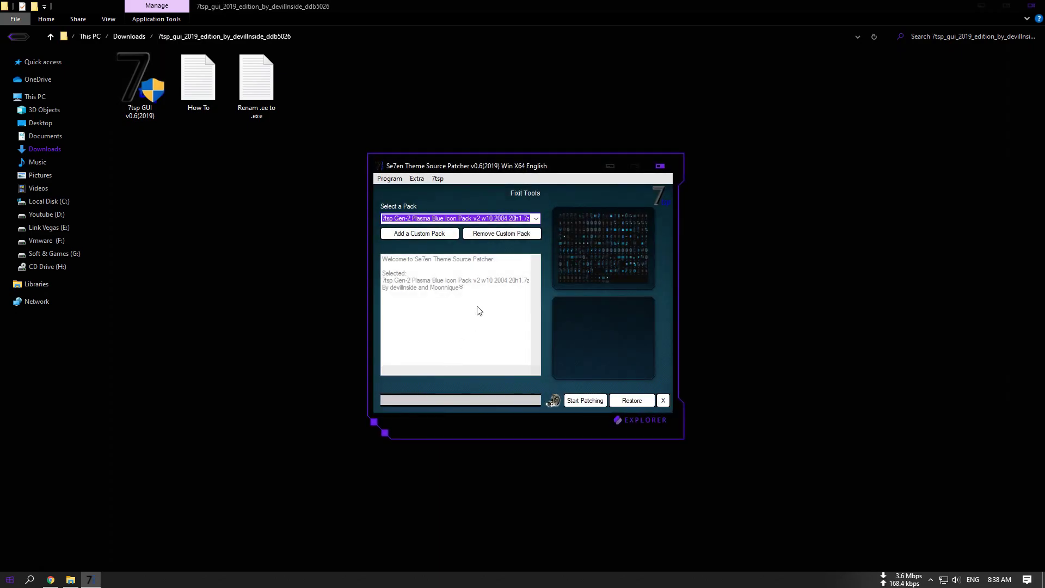
click(434, 237)
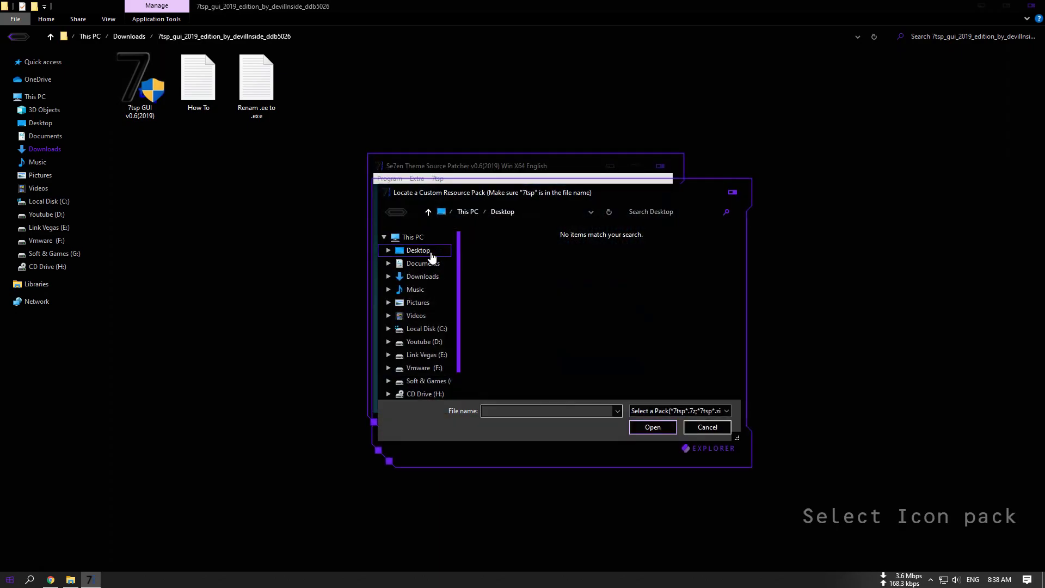
click(423, 276)
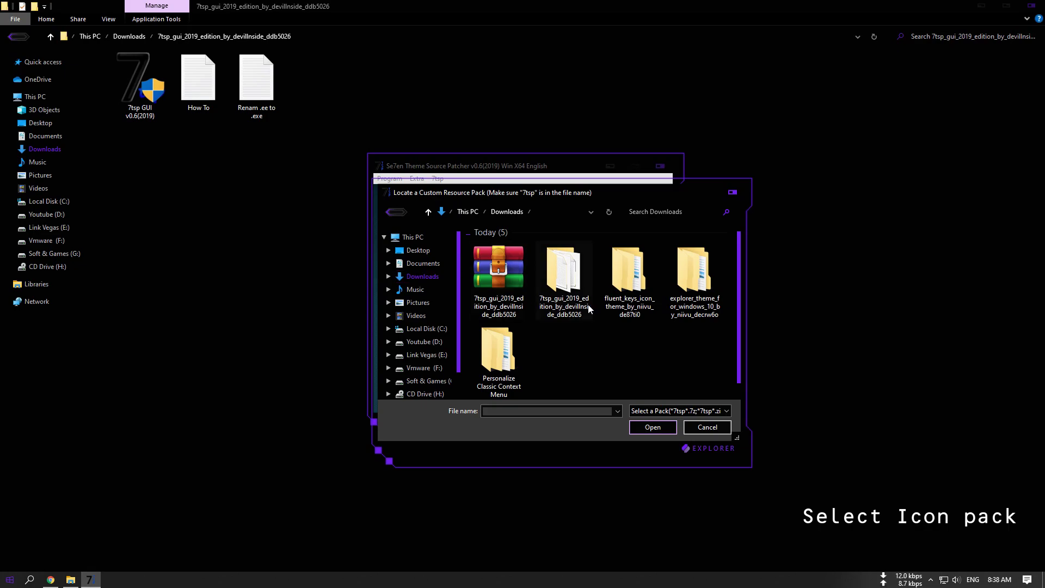
double_click(630, 280)
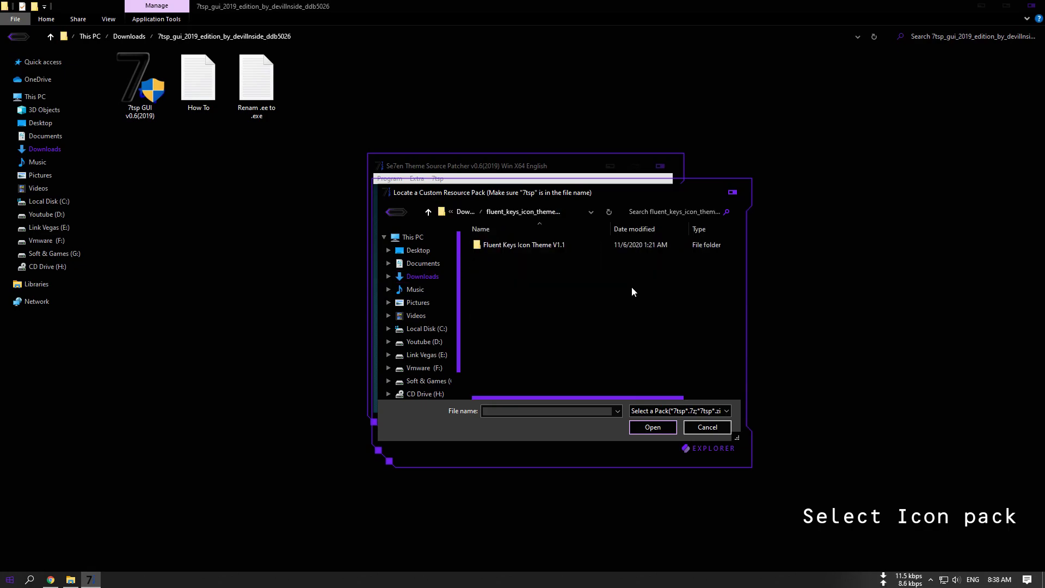
double_click(501, 247)
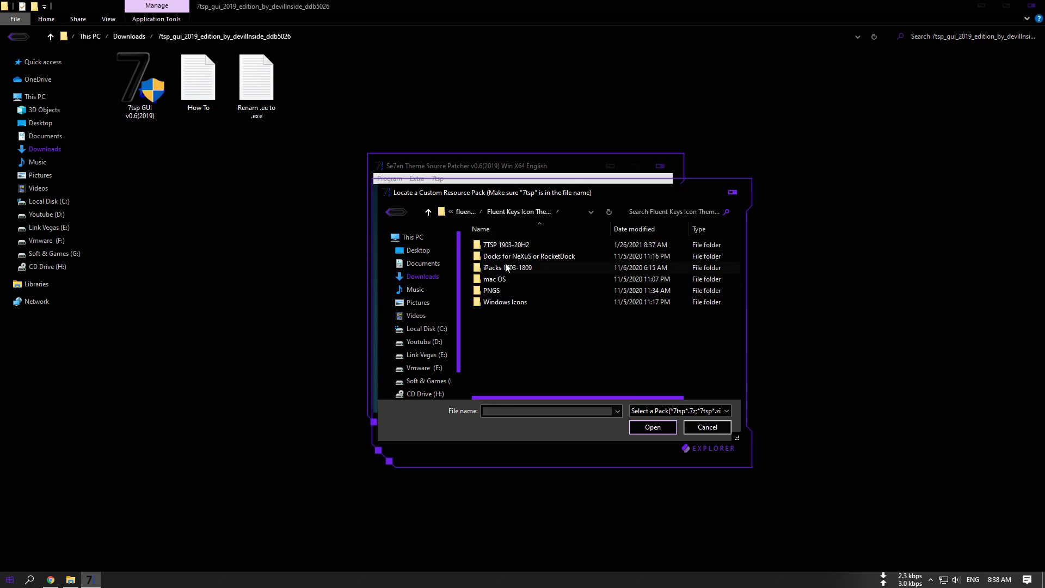
double_click(510, 248)
click(498, 250)
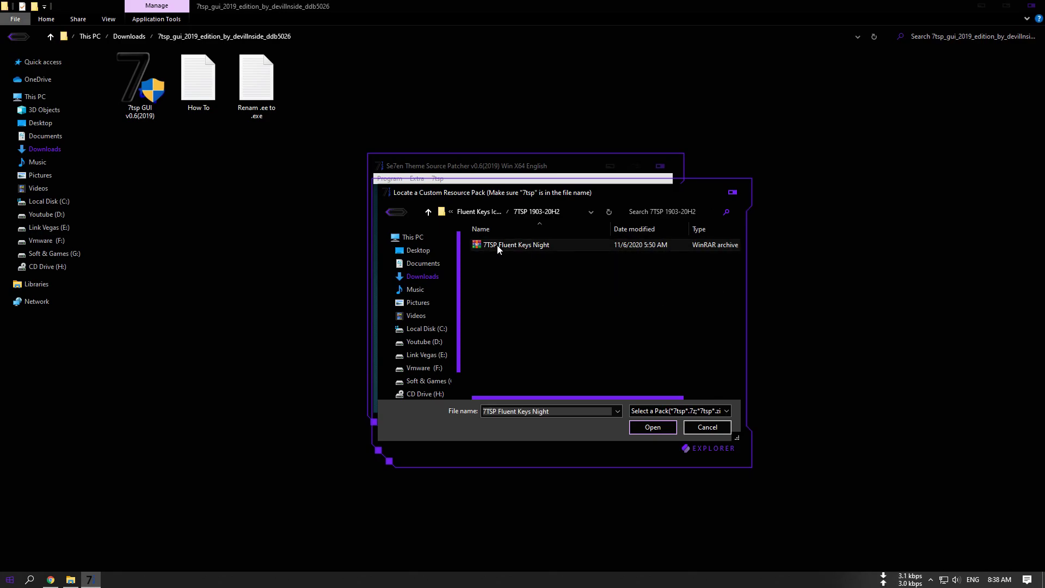
double_click(523, 246)
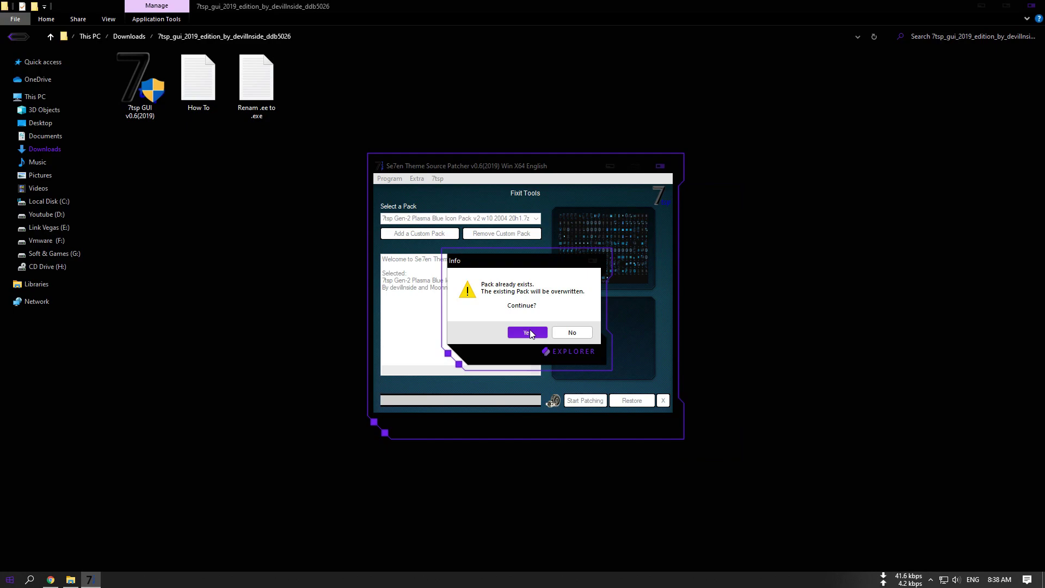
click(530, 329)
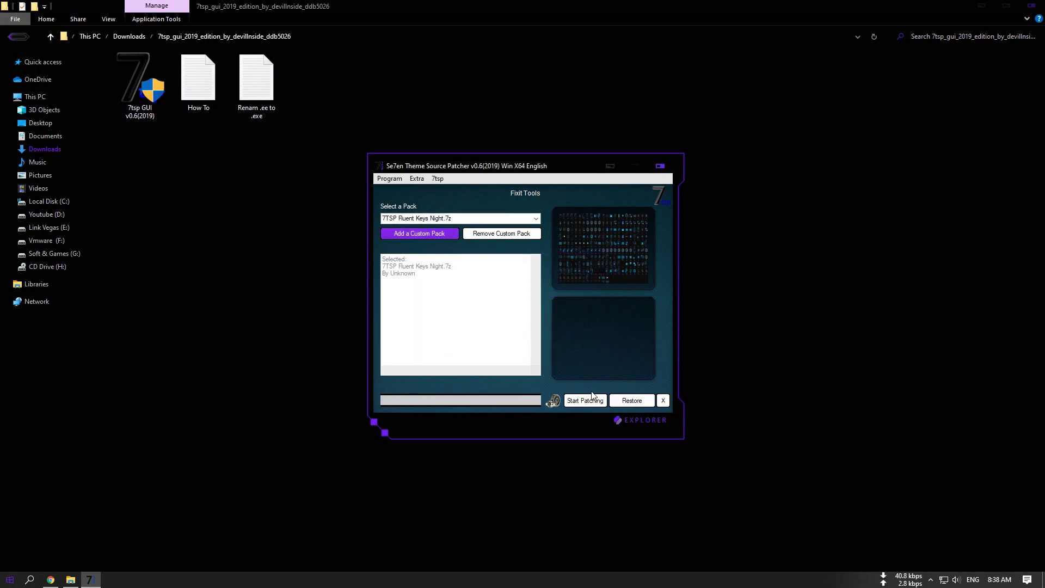
Patch the system with 7TSP Fluent Keys Night.7z, keeping restore point creation enabled, and dismiss the completion message.
click(580, 399)
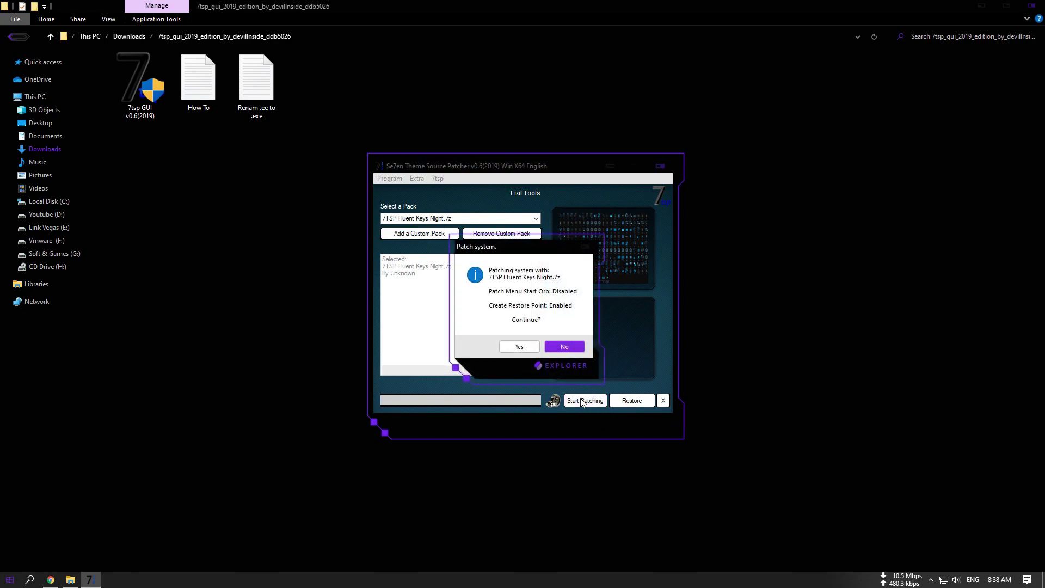
click(516, 348)
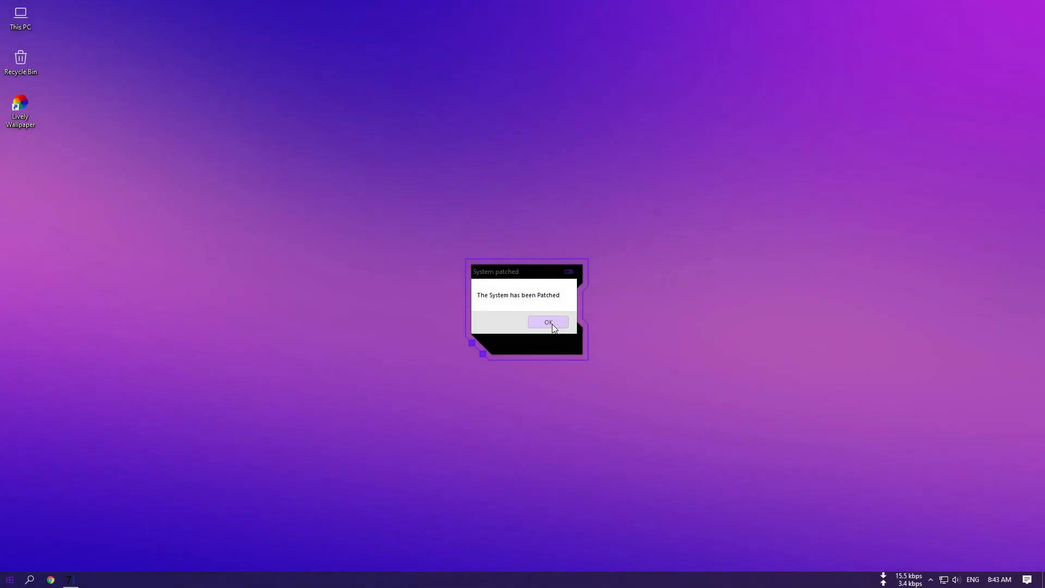
click(550, 322)
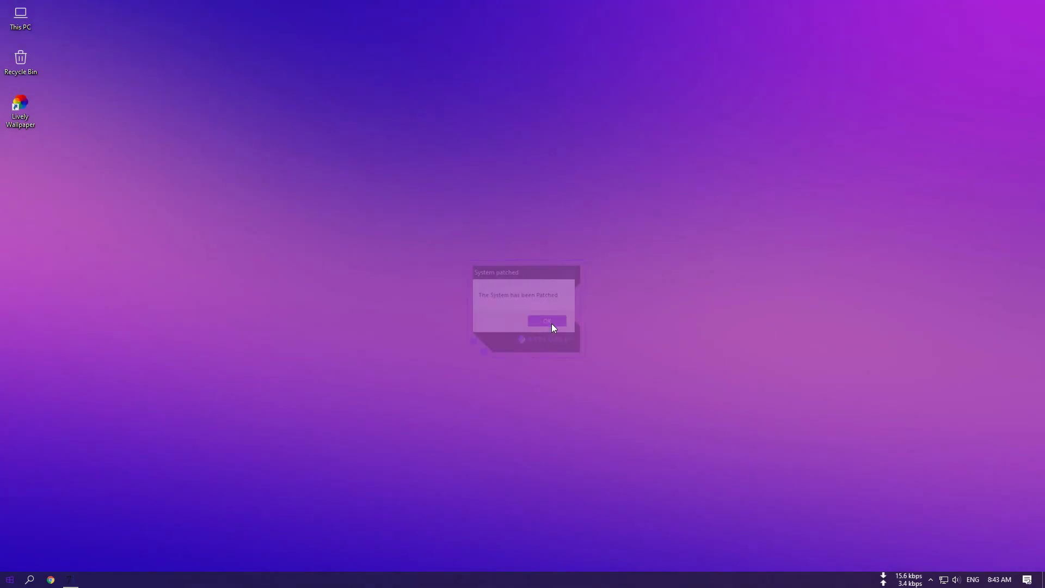
Open the Downloads folder in a maximized This PC window and extract the OldNewExplorer archive into its own folder.
double_click(21, 23)
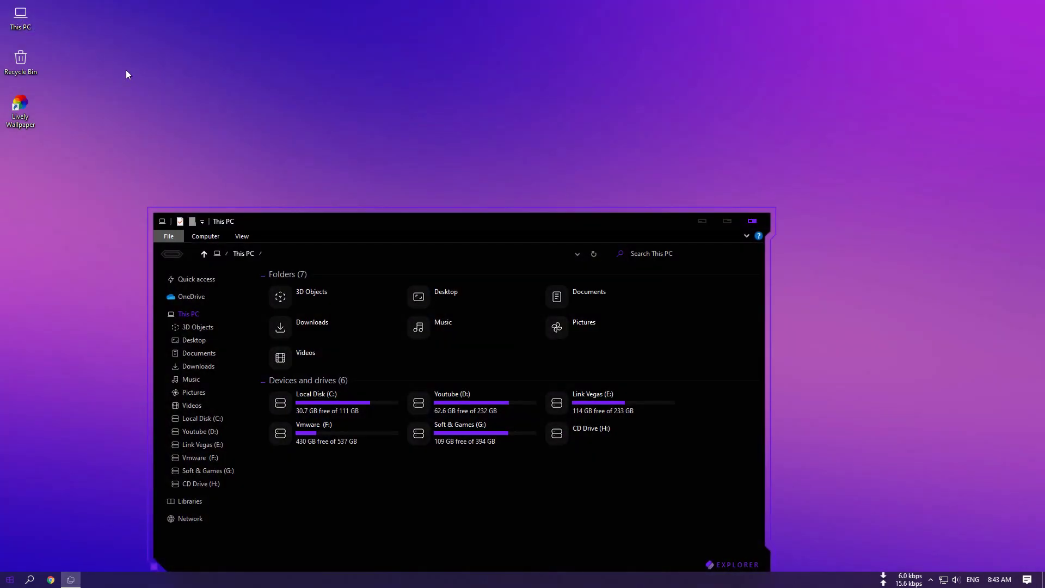
drag(319, 221, 284, 57)
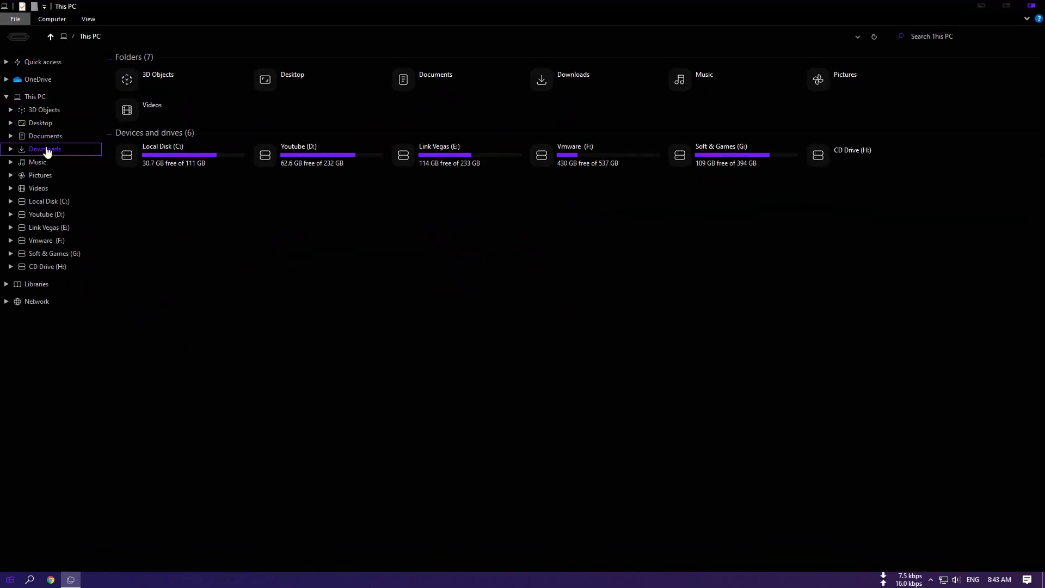
click(47, 150)
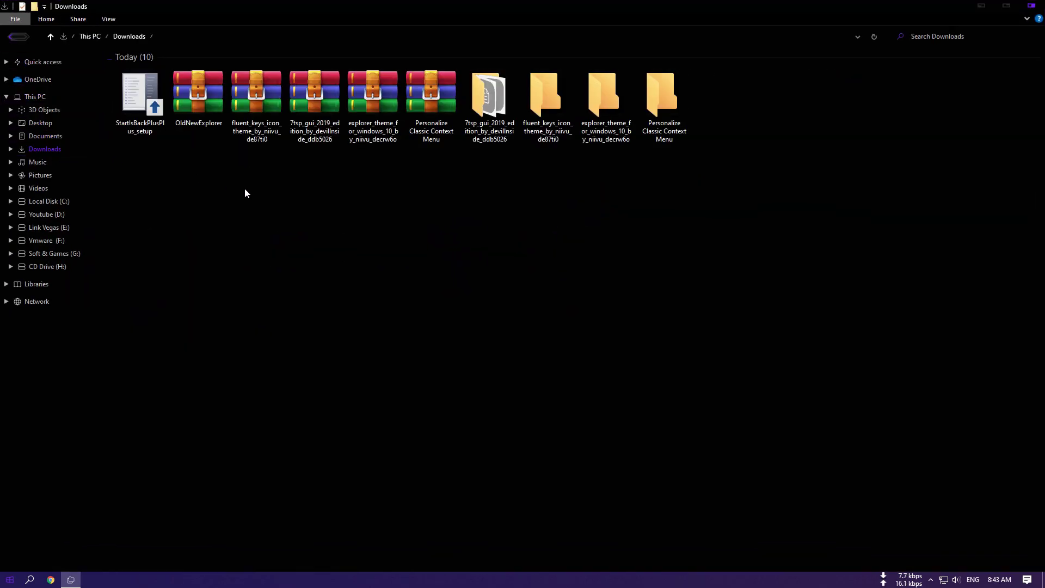
right_click(204, 97)
click(104, 166)
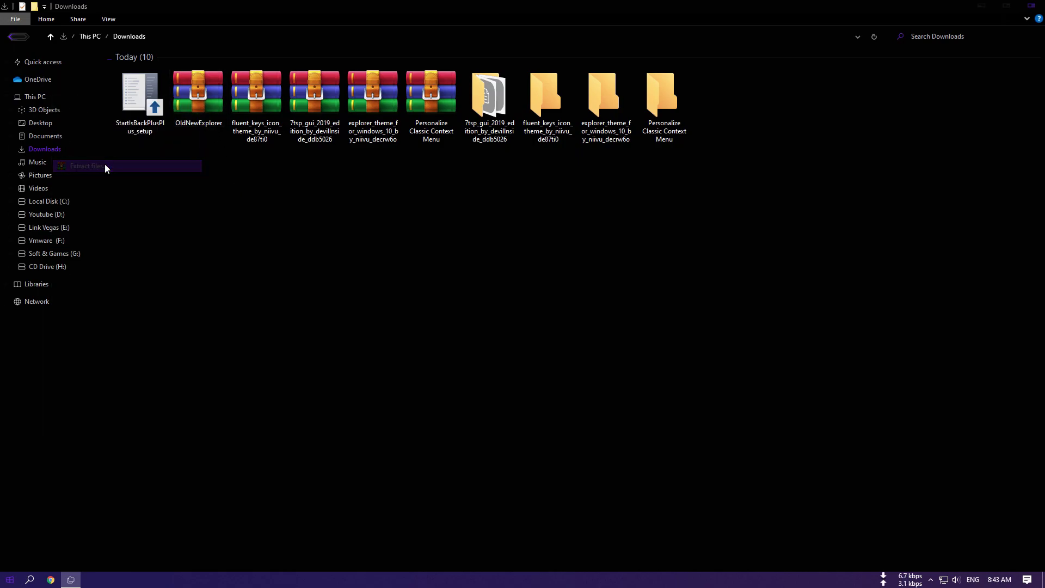
click(543, 403)
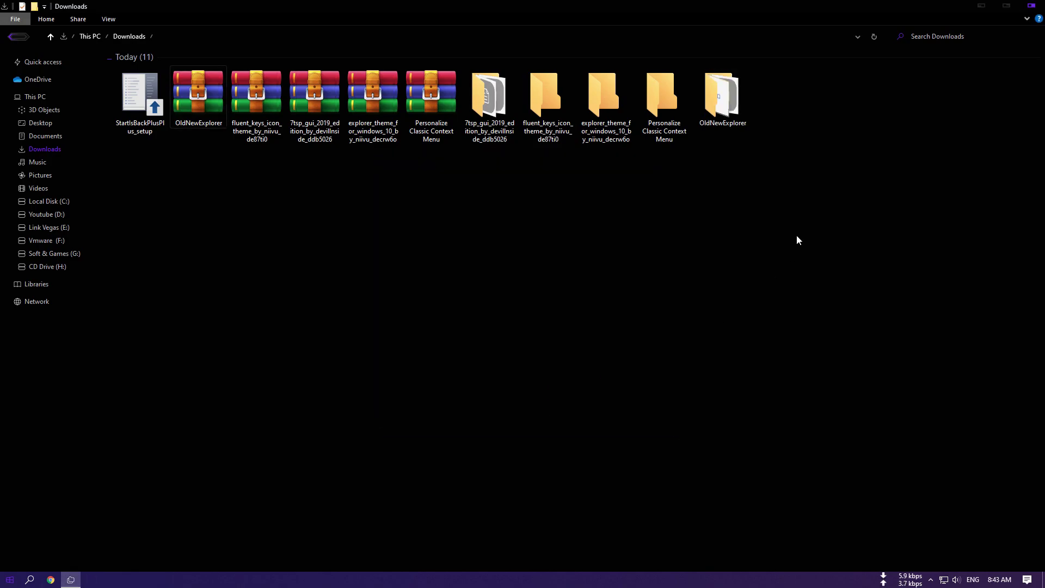
Run OldNewExplorerCfg, use the command bar instead of Ribbon without navigation bar glass or alternate navigation buttons, install the shell extension and close the configuration.
double_click(725, 96)
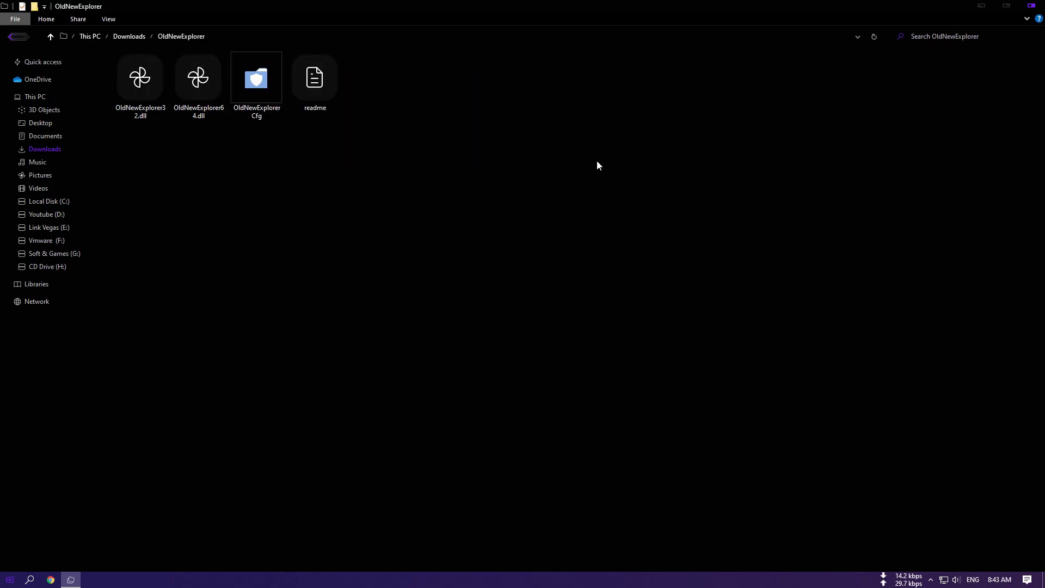
double_click(255, 93)
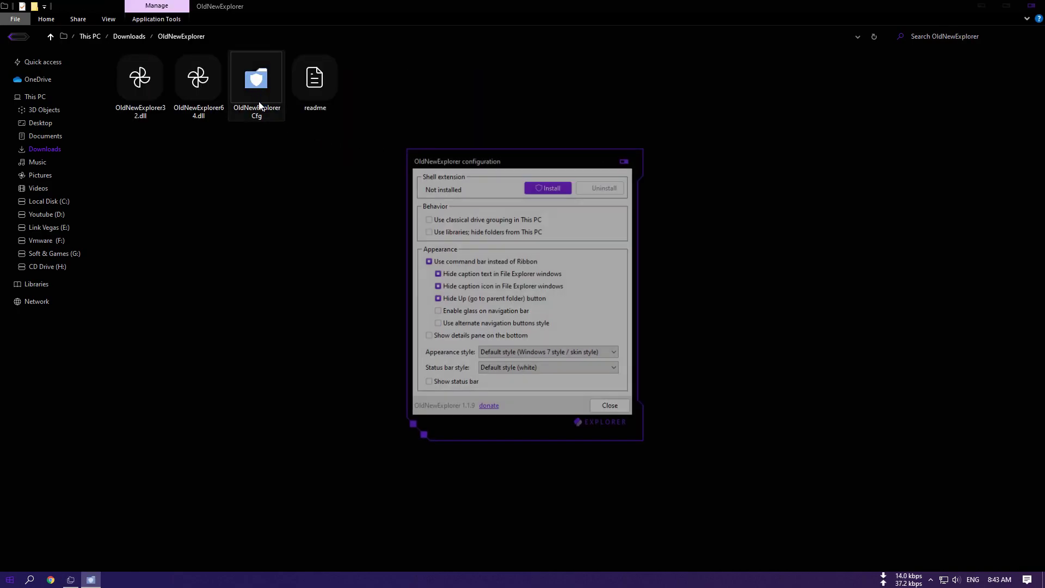
click(427, 261)
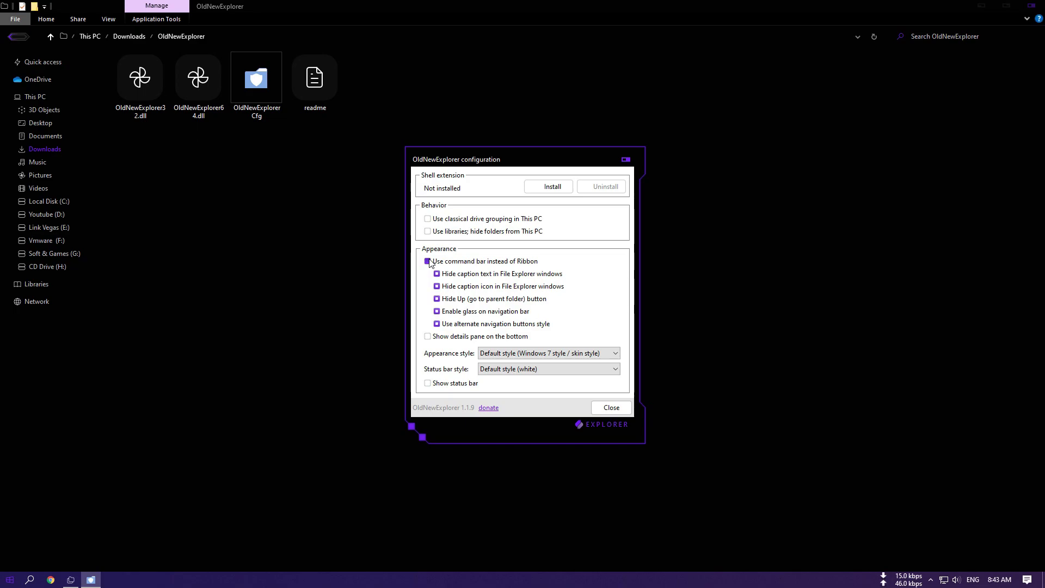
click(437, 324)
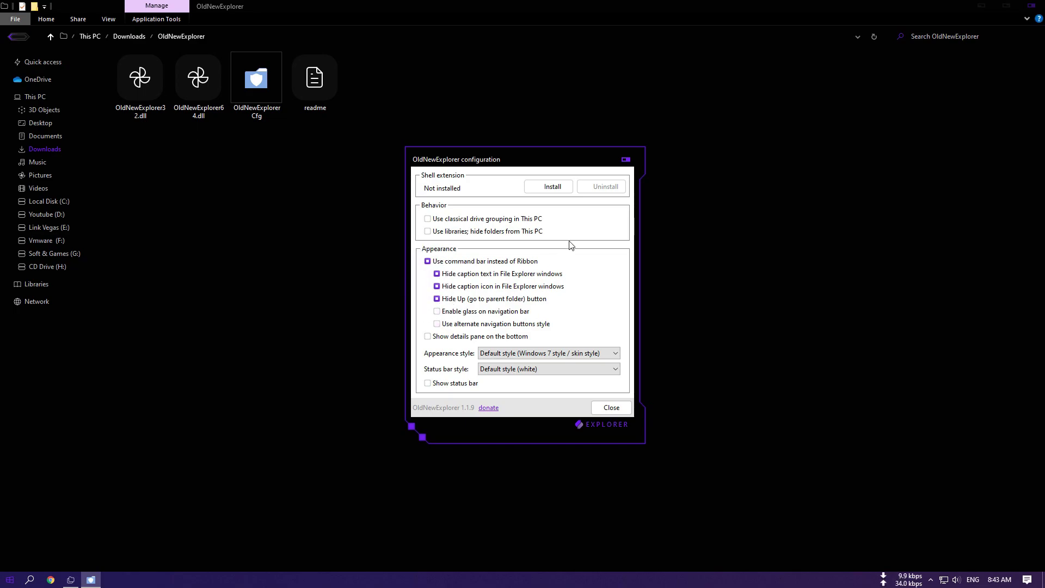
click(533, 188)
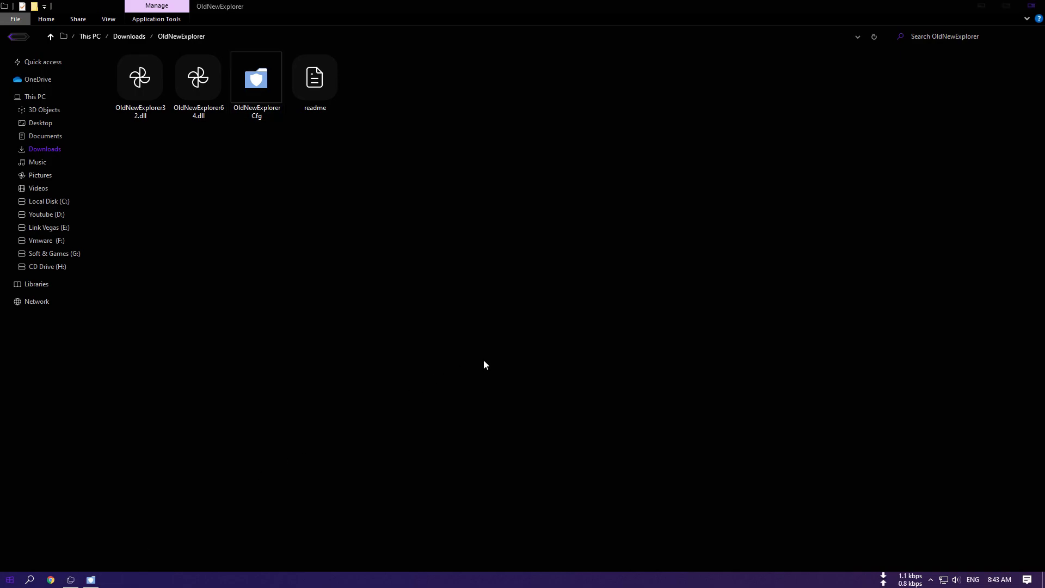
click(91, 579)
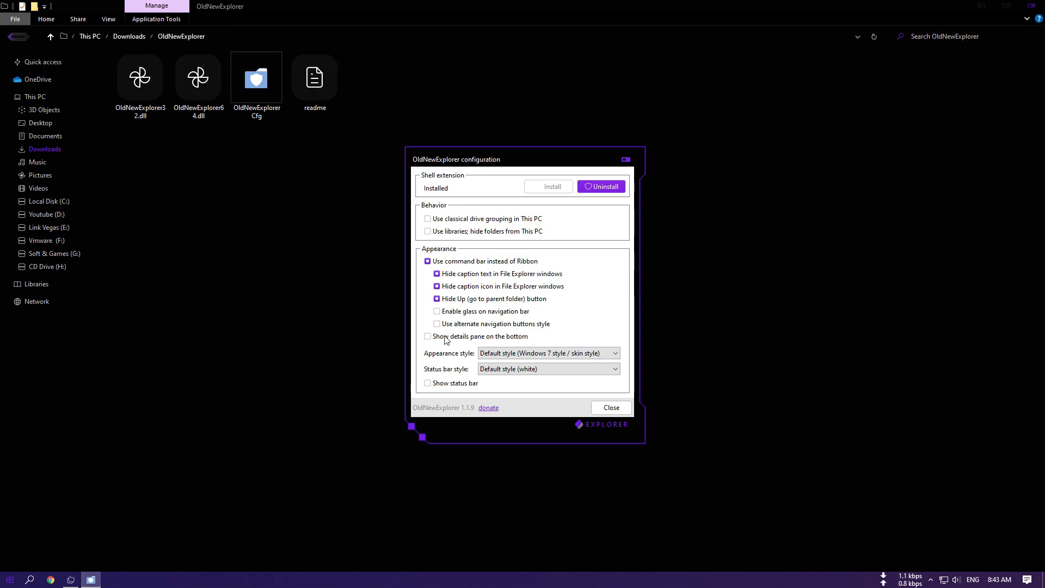
click(604, 408)
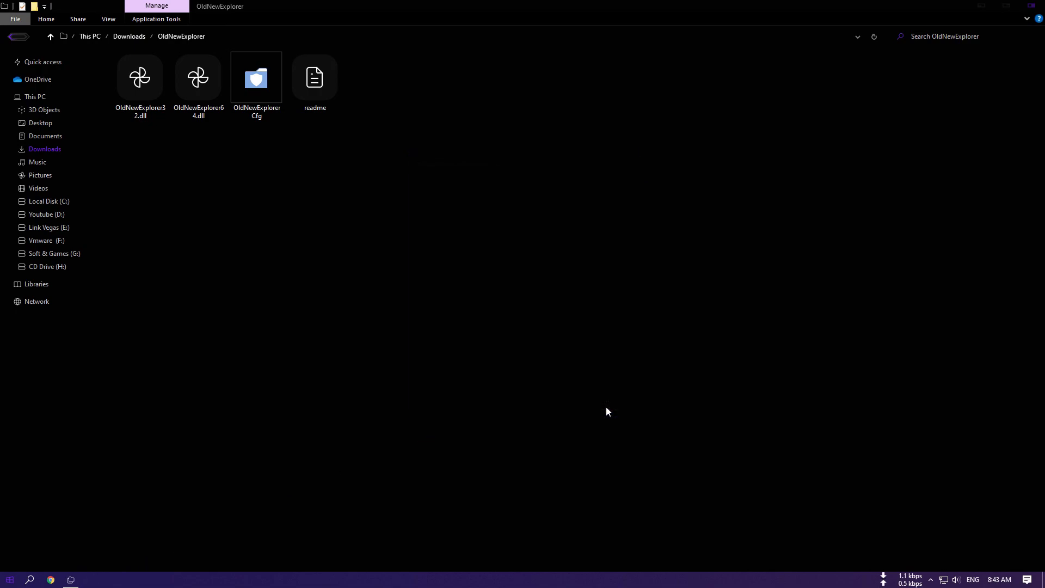
Close the File Explorer window, reopen This PC from the desktop and go to the Downloads folder.
click(1036, 10)
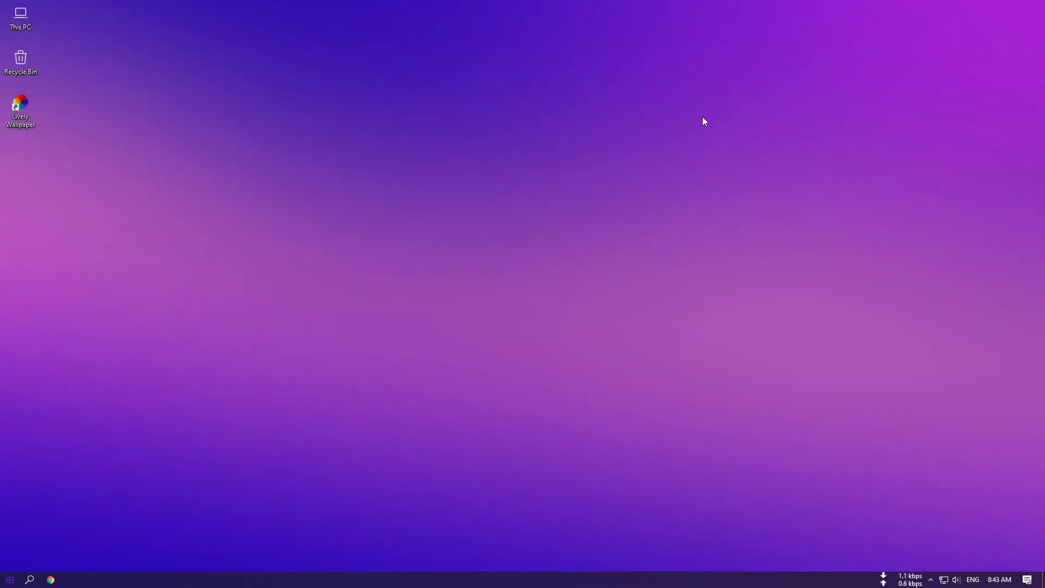
double_click(33, 14)
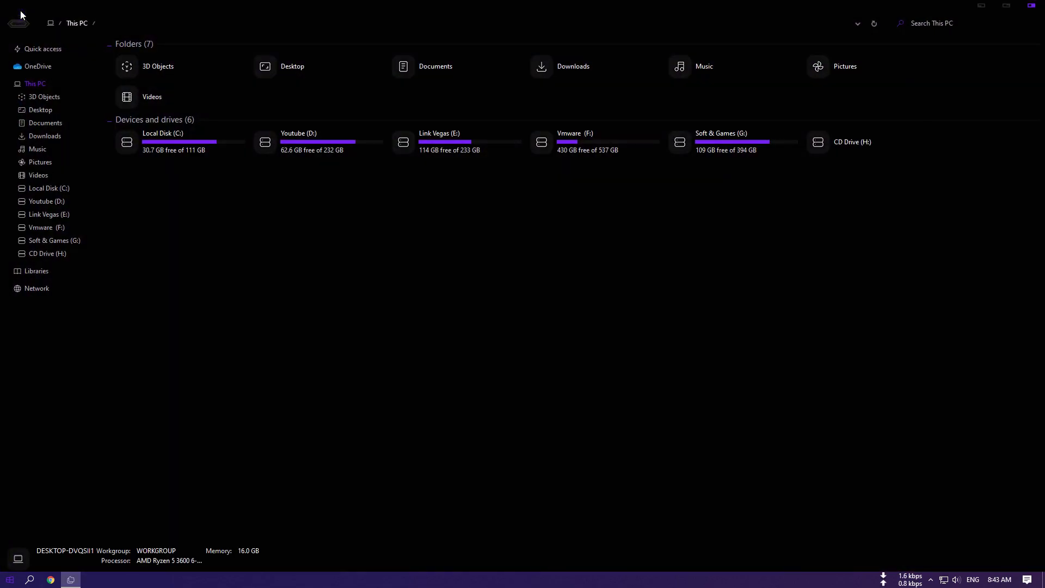
click(25, 138)
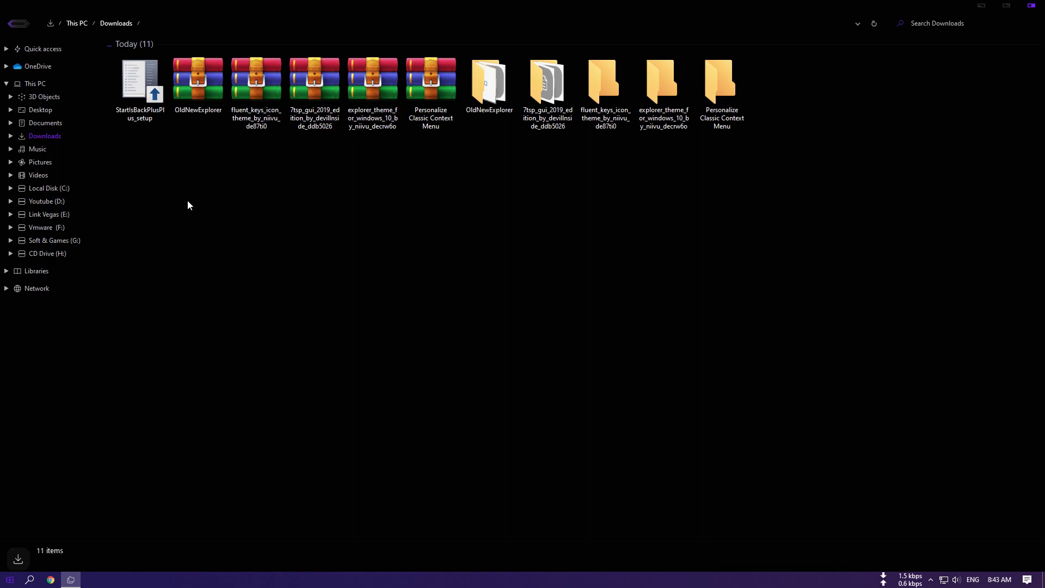
Run StartIsBackPlusPlus_setup, install StartIsBack++ for the current user only and close its configuration window.
click(149, 104)
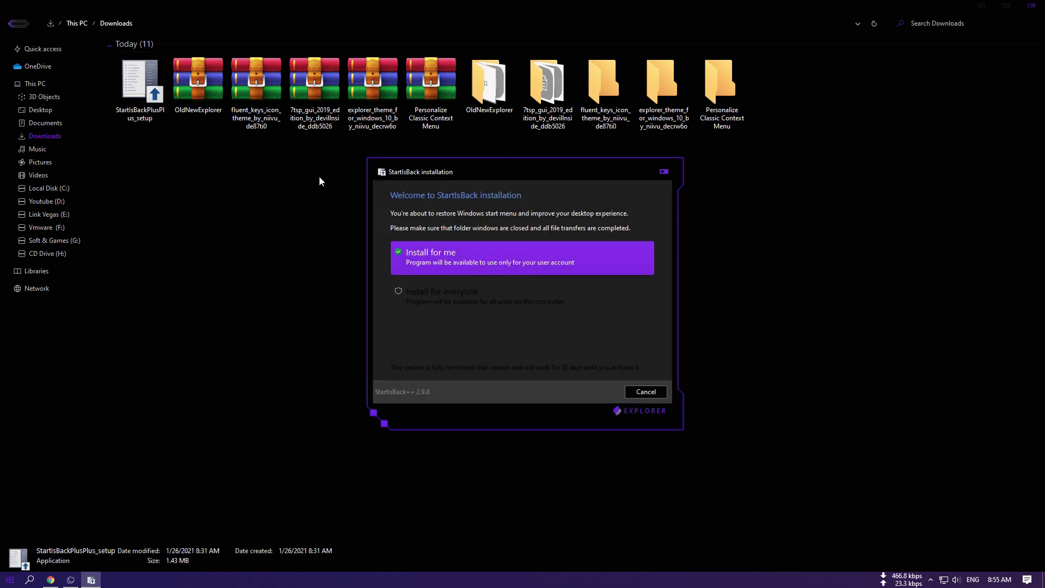
click(442, 252)
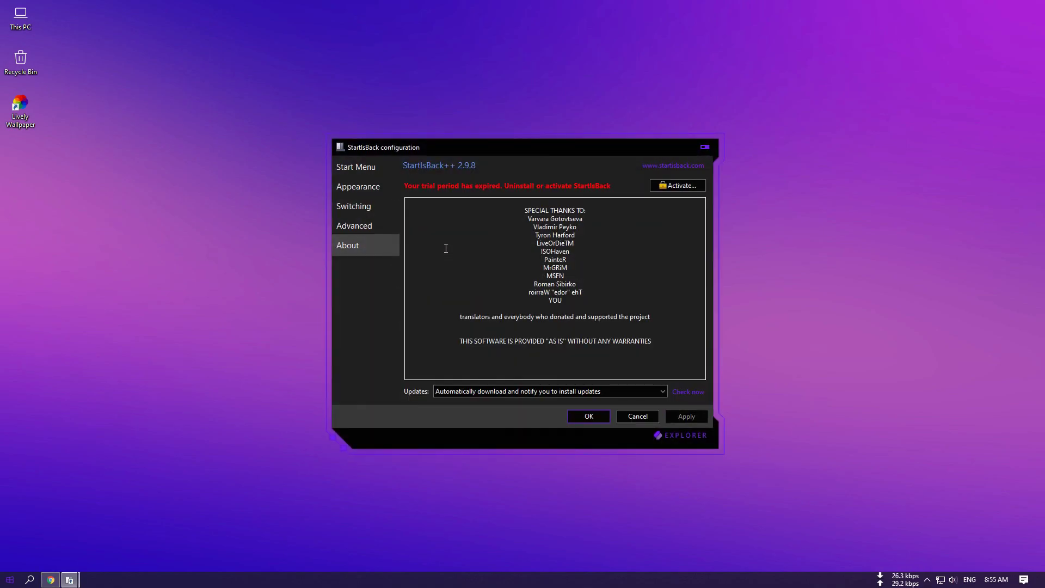
click(704, 147)
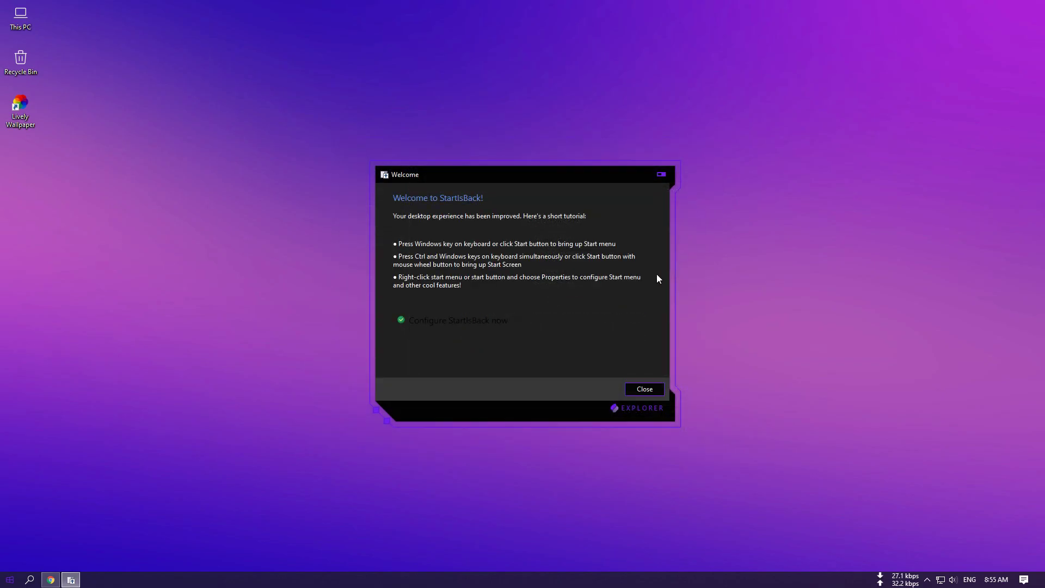
Open the StartIsBack configuration and apply the Explorer Purple visual style with the Windows 10 button.
click(500, 323)
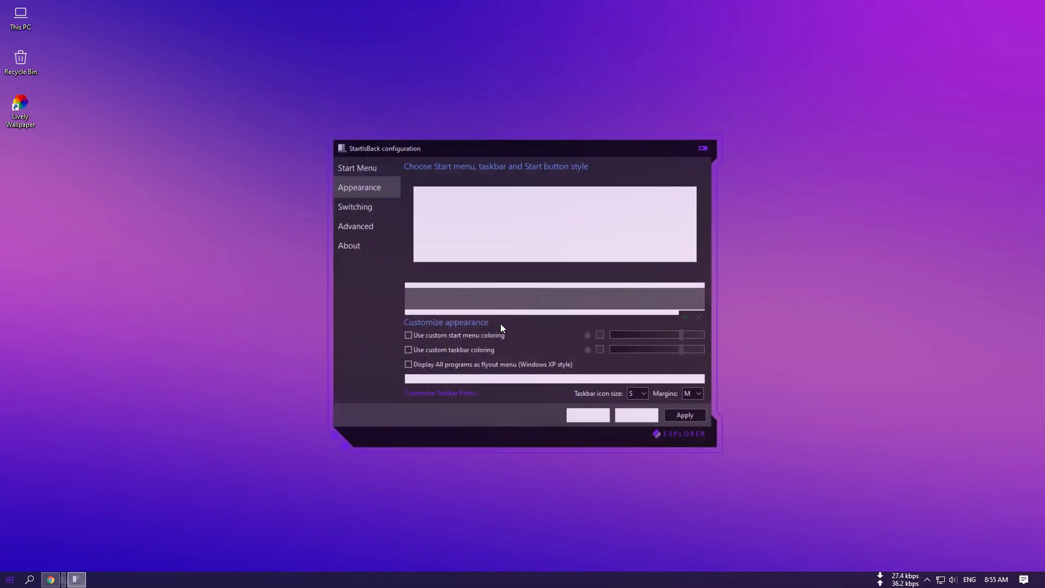
click(471, 224)
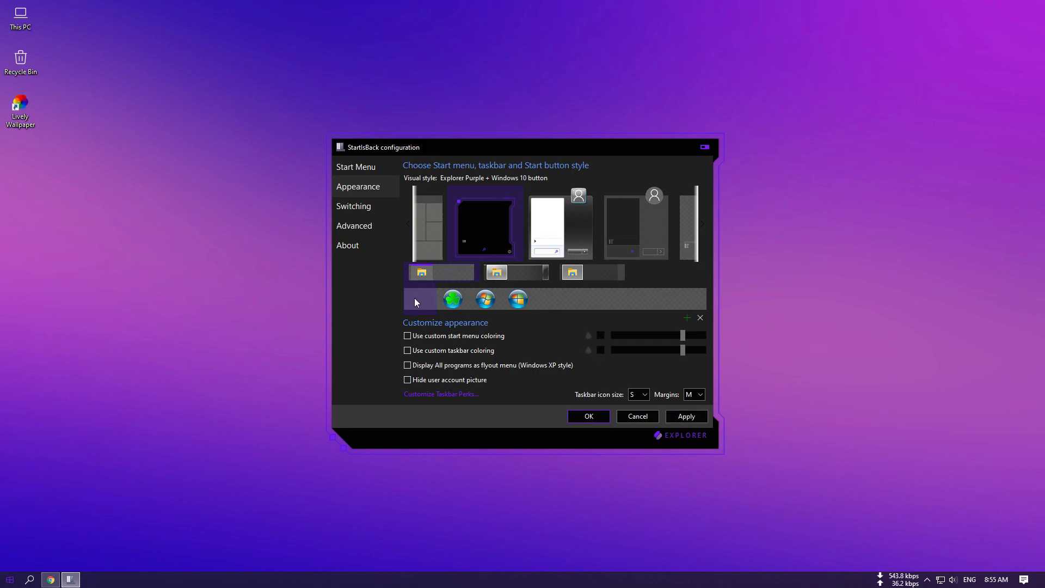
click(687, 417)
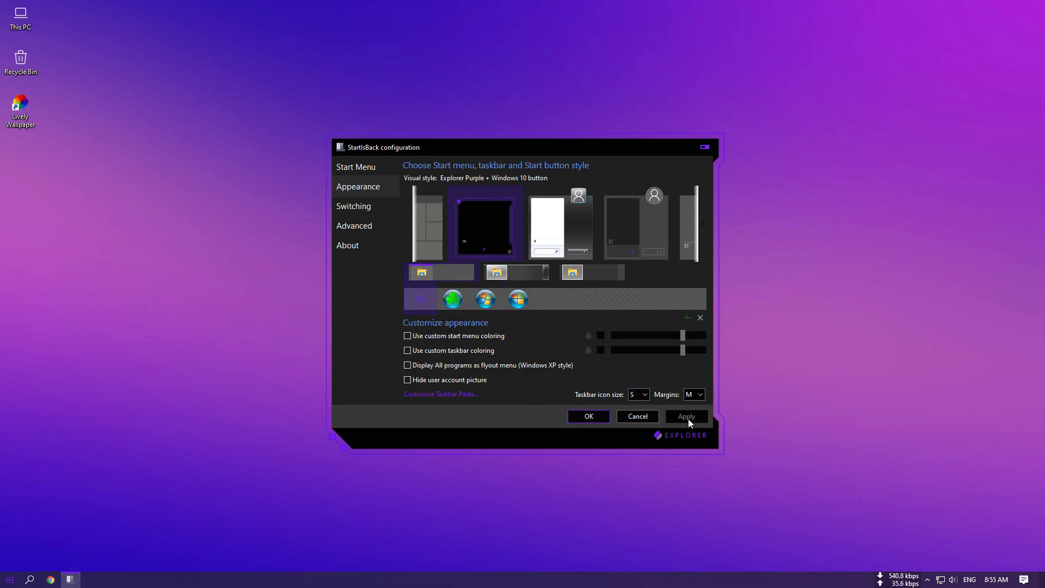
Enable custom start menu and taskbar coloring, set the taskbar coloring slider to 0% and apply the changes.
click(408, 336)
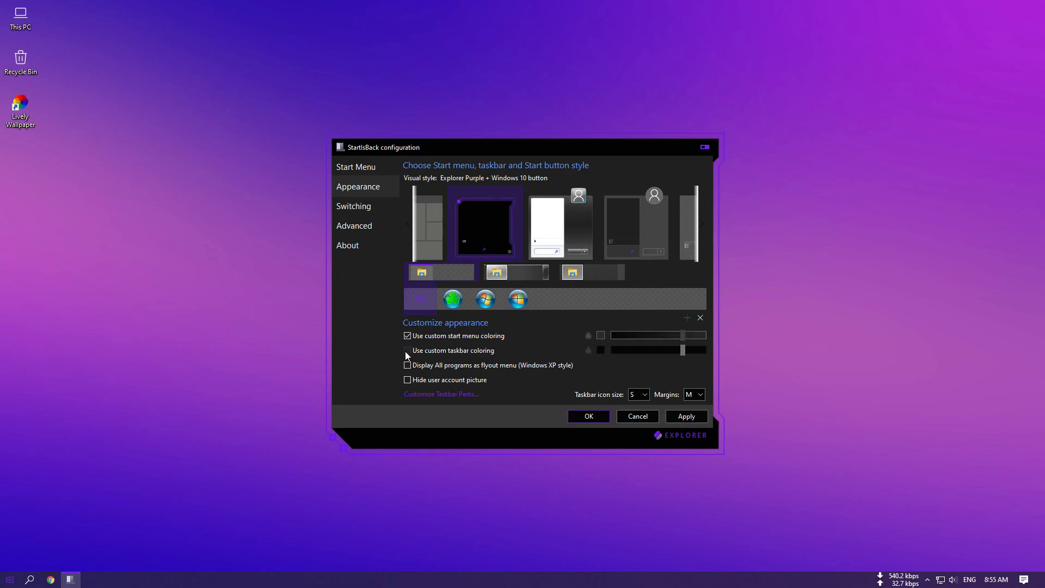
click(407, 351)
drag(683, 351, 610, 353)
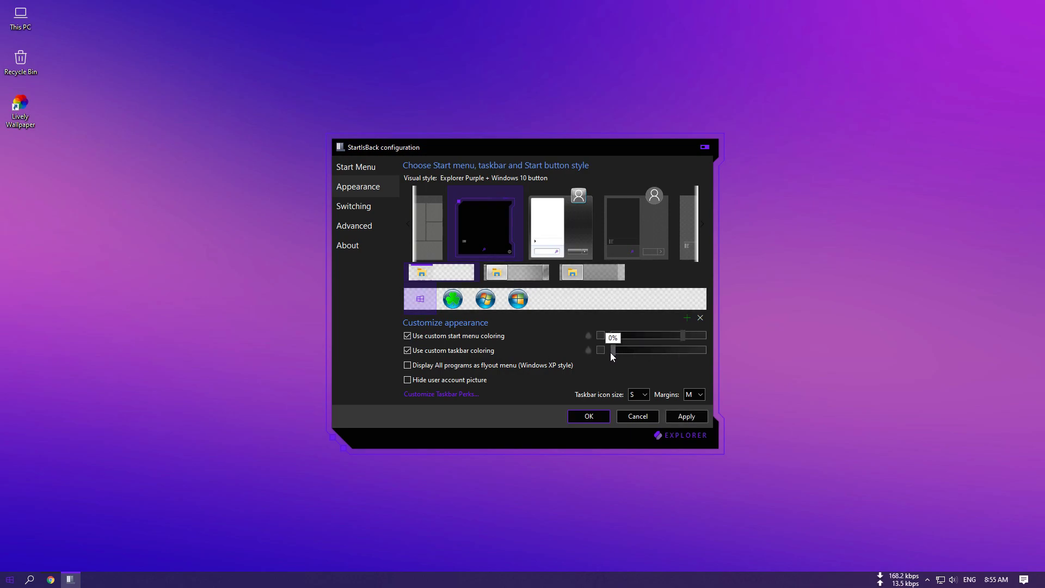
click(684, 416)
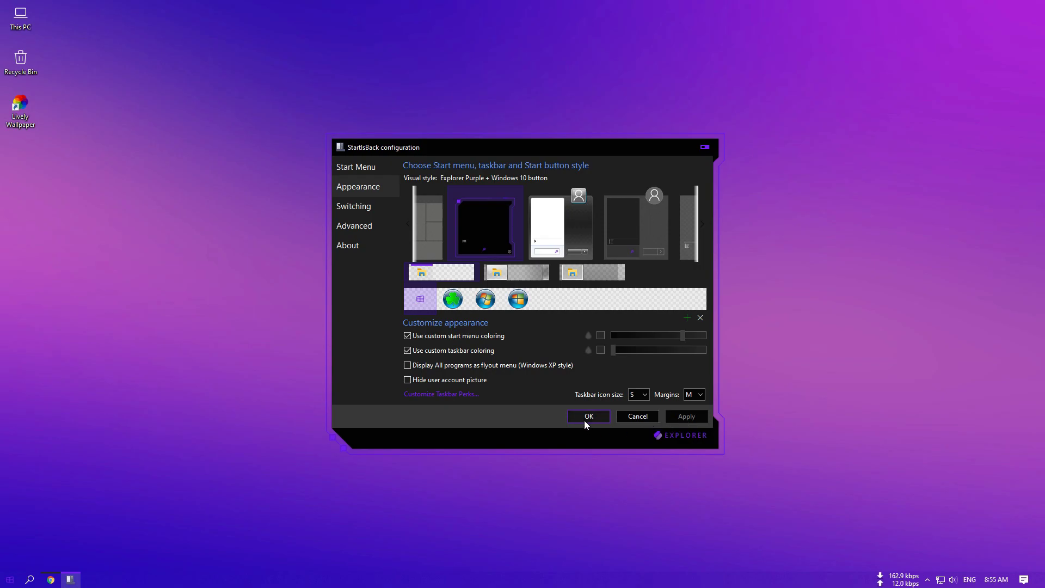
Lower the number of recent programs displayed in the Start menu, apply it and close the StartIsBack configuration.
click(354, 168)
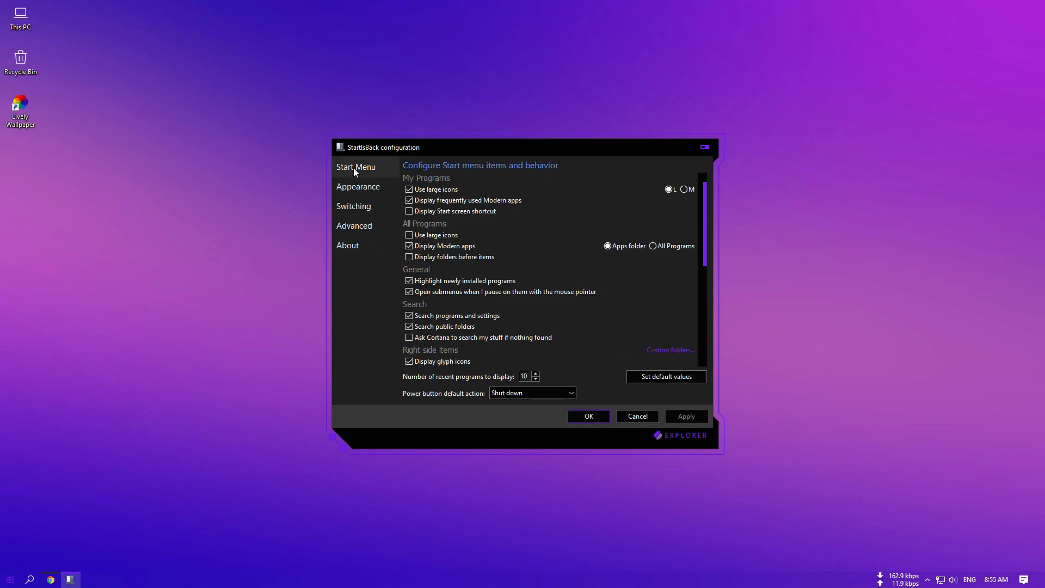
click(533, 380)
click(532, 380)
click(687, 417)
click(590, 416)
Open the restyled Start menu, look through its program list and open This PC from it to inspect the window.
click(12, 578)
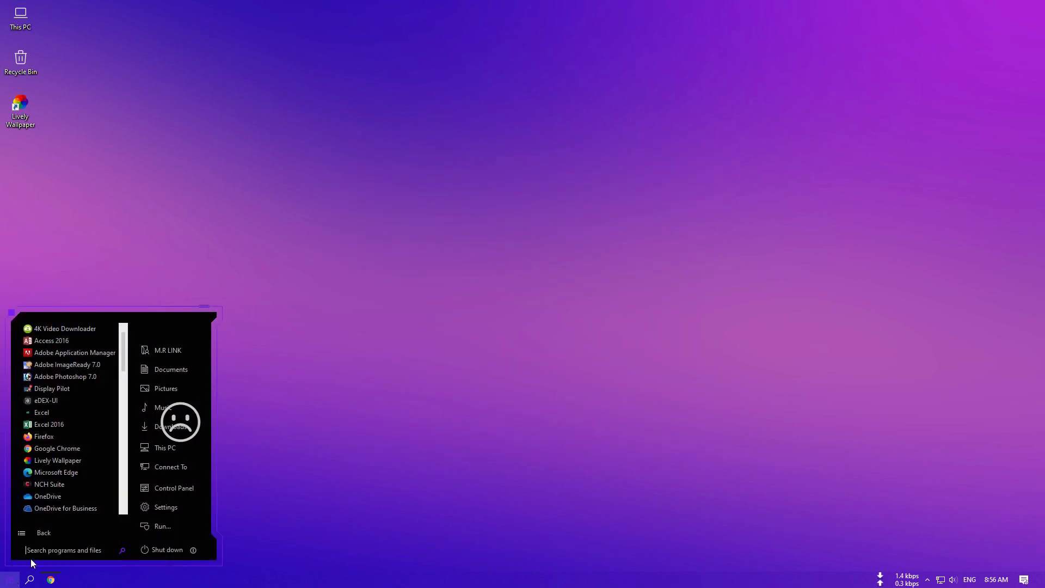
scroll(95, 422, down, 5)
scroll(93, 426, down, 1)
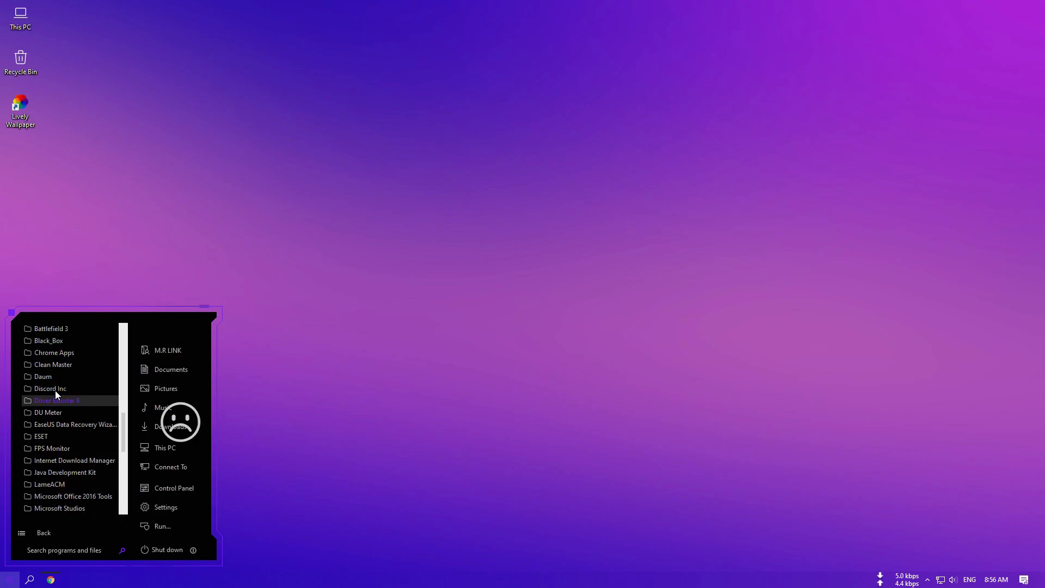
click(158, 452)
drag(350, 22, 441, 161)
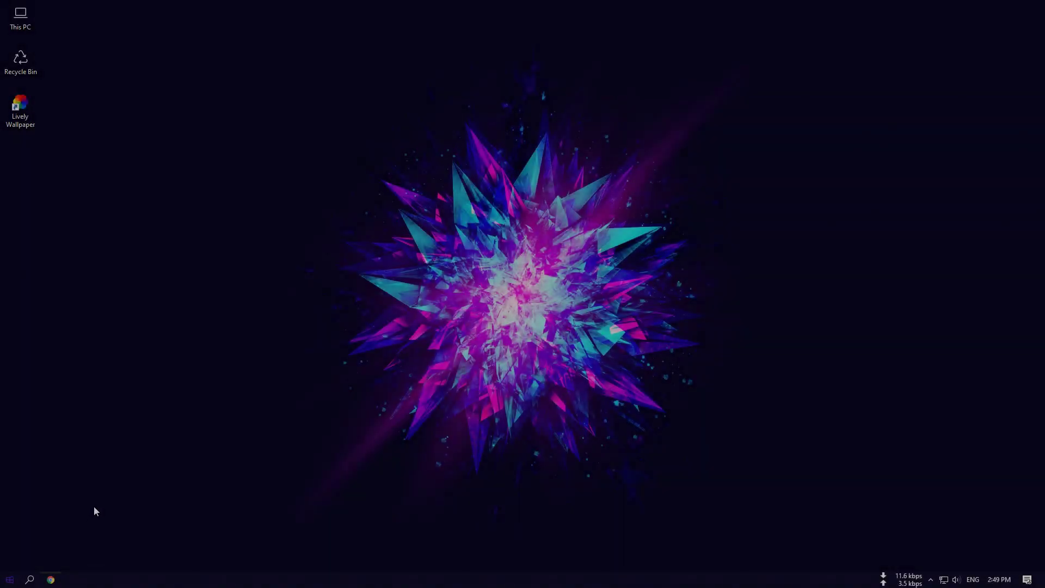
Switch to Chrome and download the free Winstep Nexus dock and the Futuristic Dock Backup.wbk file from MEGA.
click(52, 579)
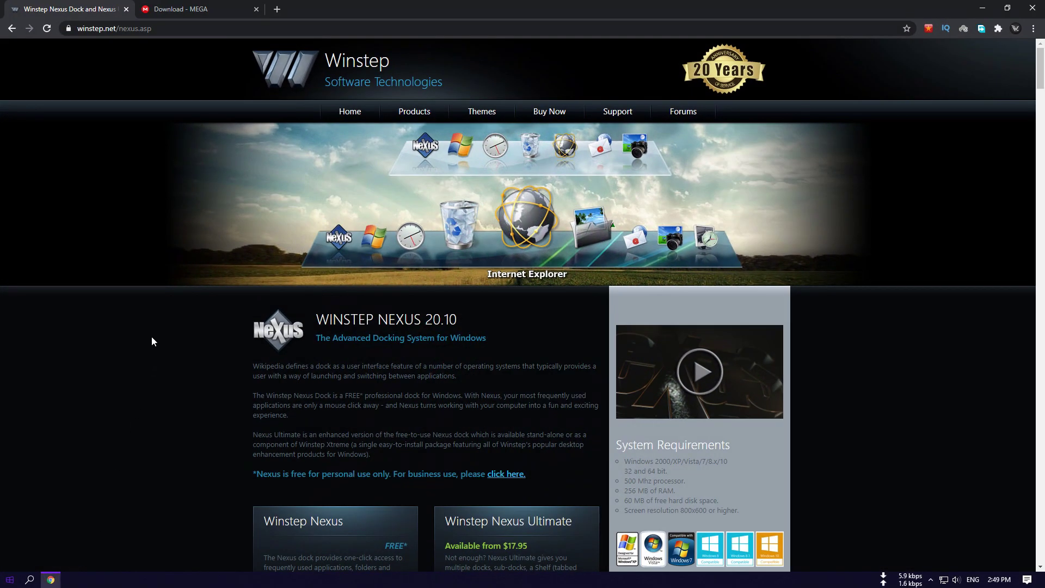
scroll(152, 337, down, 5)
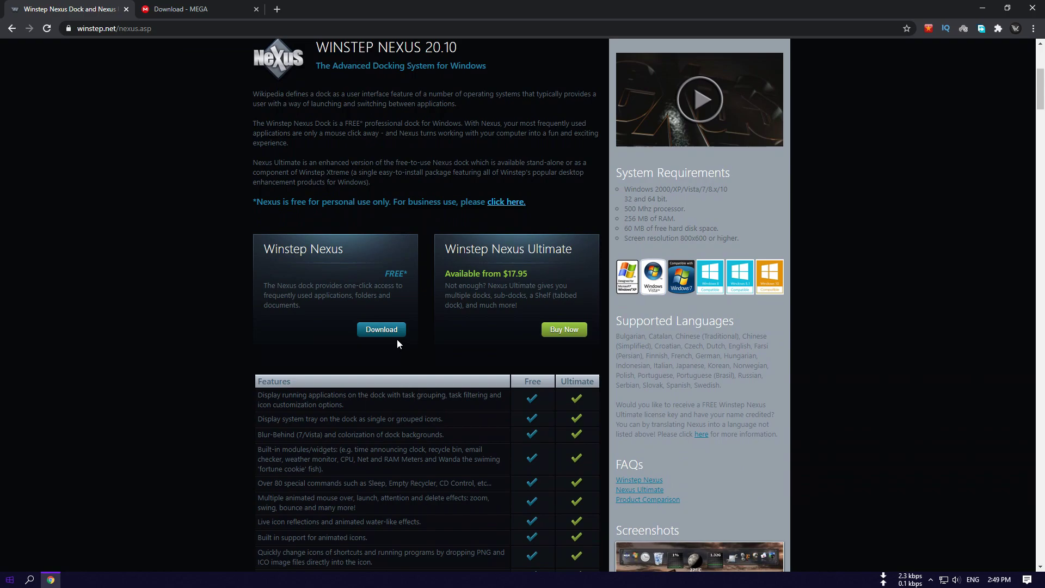
click(379, 331)
click(198, 8)
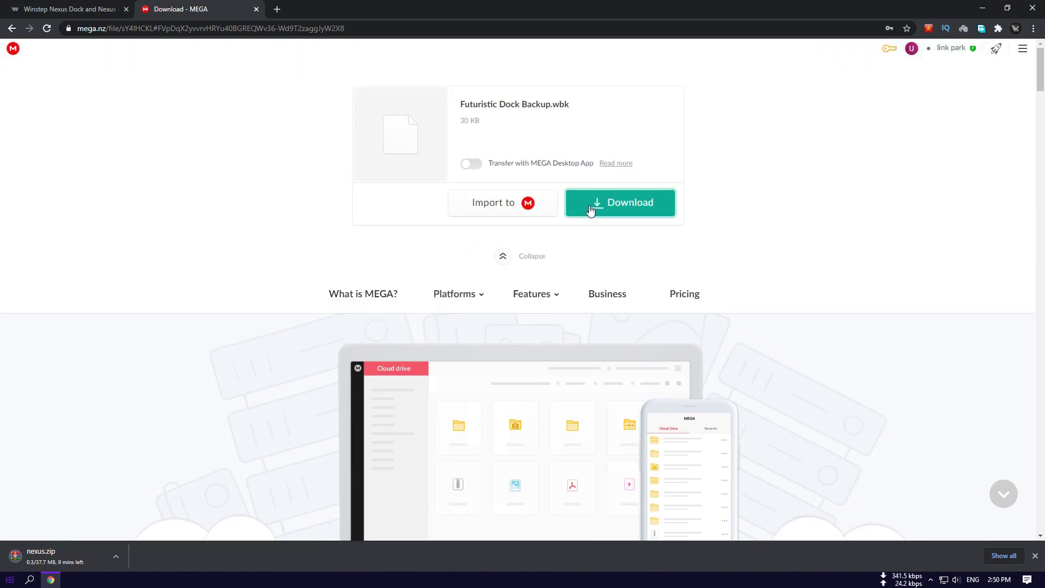
click(595, 205)
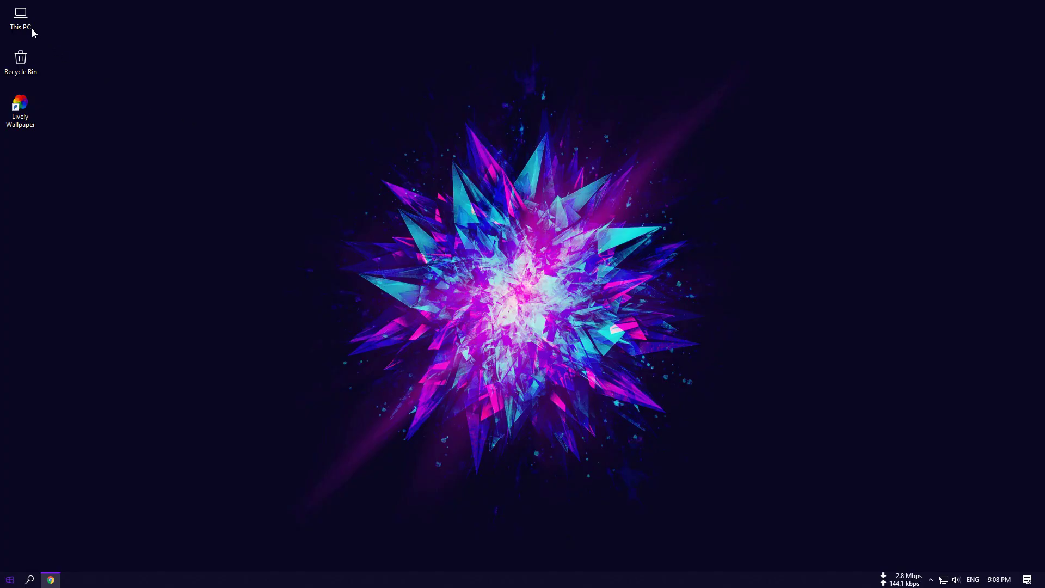
Open the nexus archive in the Downloads folder, dismiss the WinRAR licence reminder and launch NexusSetup.exe.
double_click(30, 27)
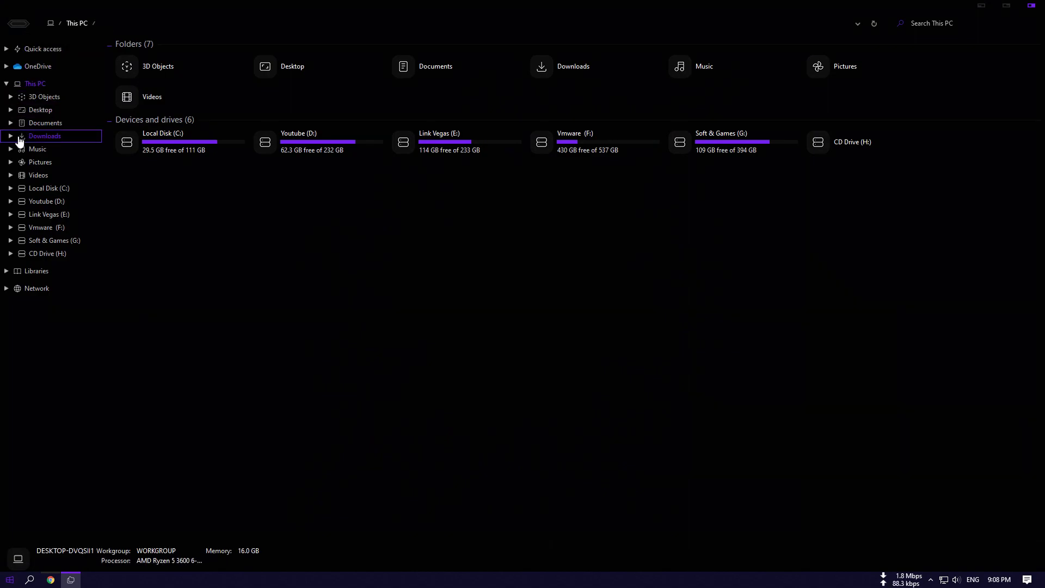
click(20, 141)
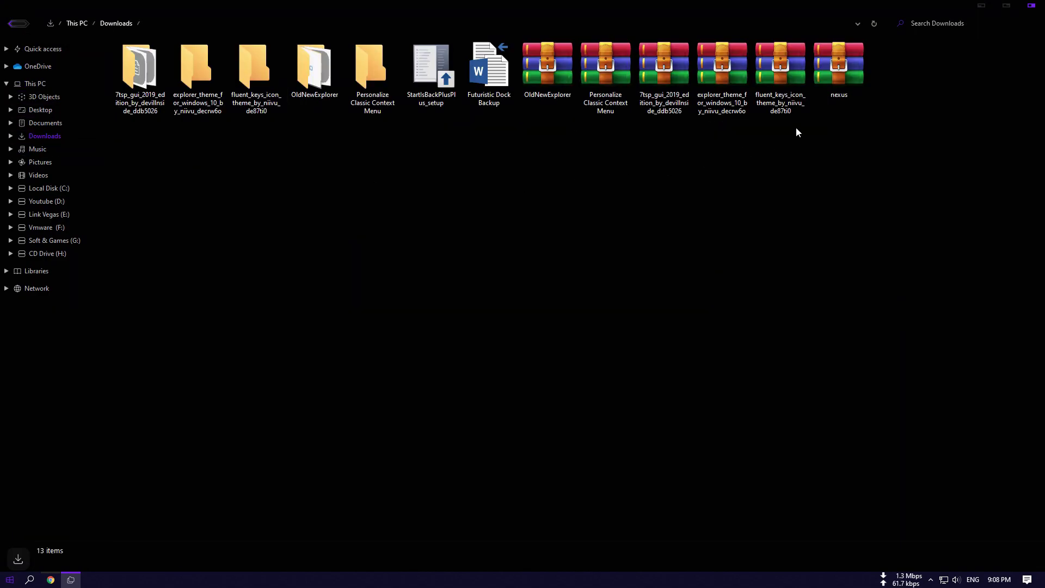
double_click(829, 81)
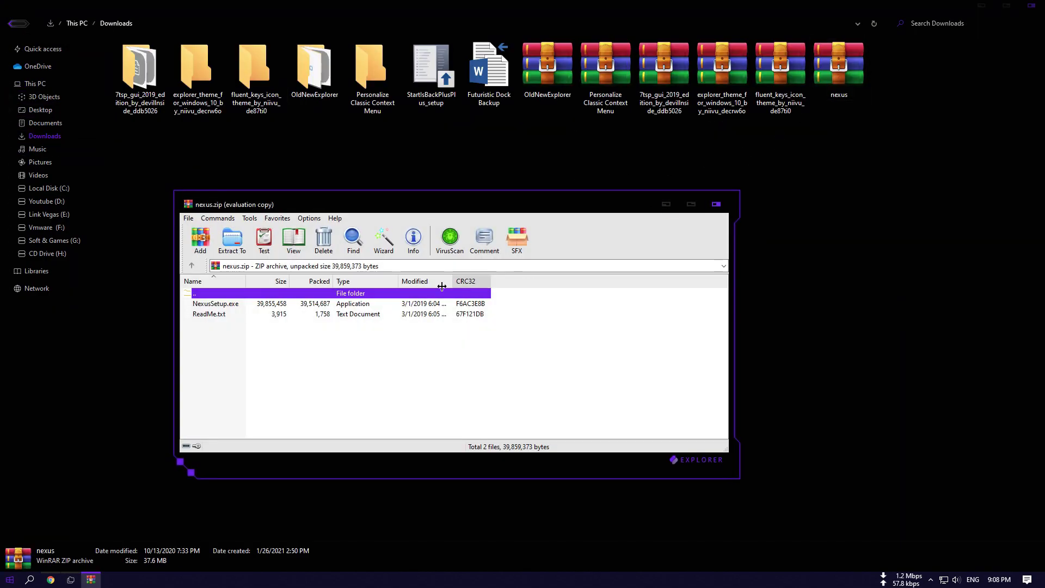
click(218, 308)
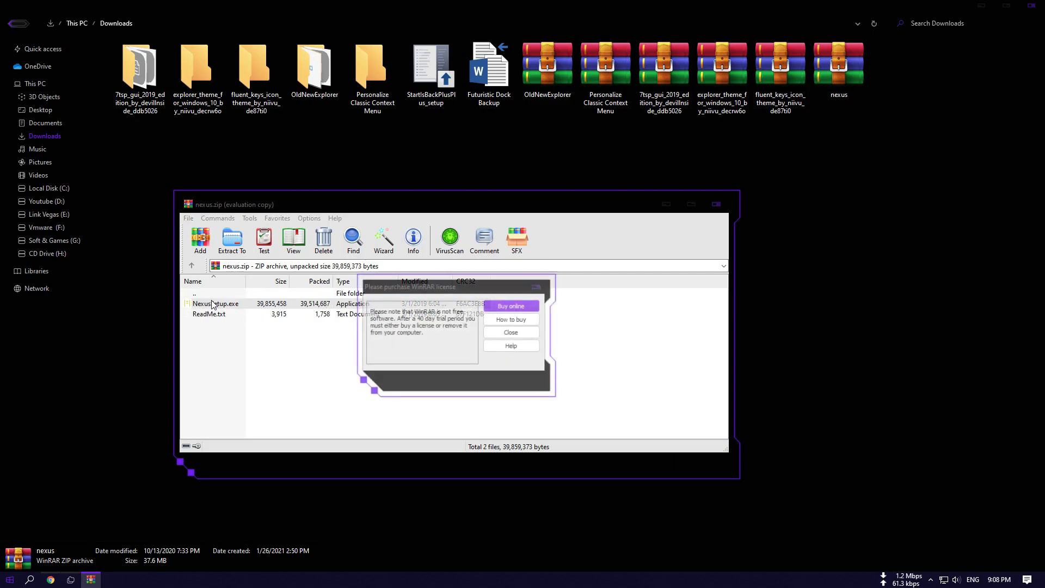
click(512, 335)
double_click(258, 307)
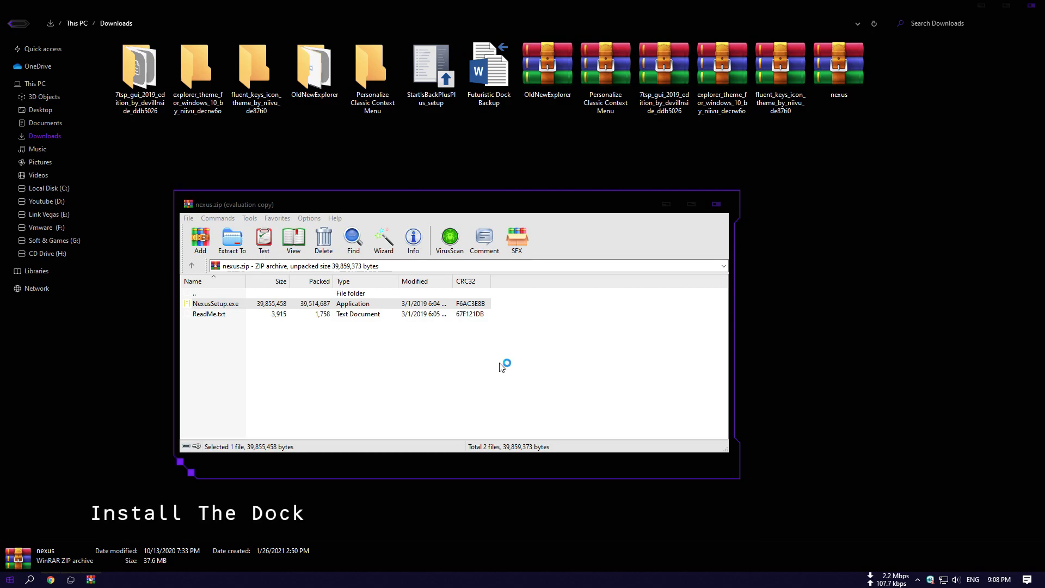
Install Nexus into the existing C:\Program Files (x86)\Winstep folder with the Winstep Start menu folder, and finish the setup.
click(525, 318)
click(413, 344)
click(575, 377)
click(574, 377)
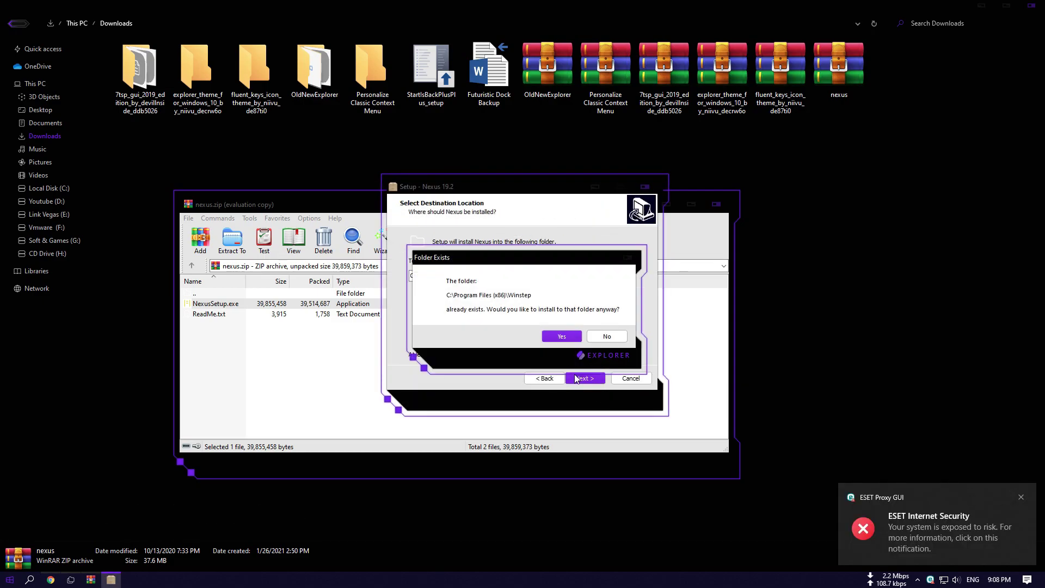
click(569, 340)
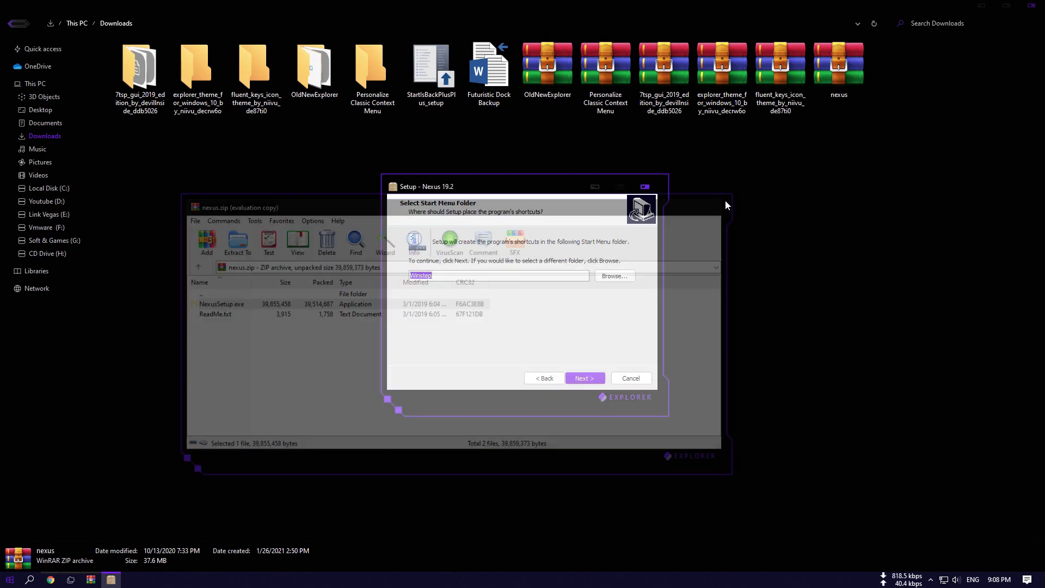
click(585, 379)
click(585, 380)
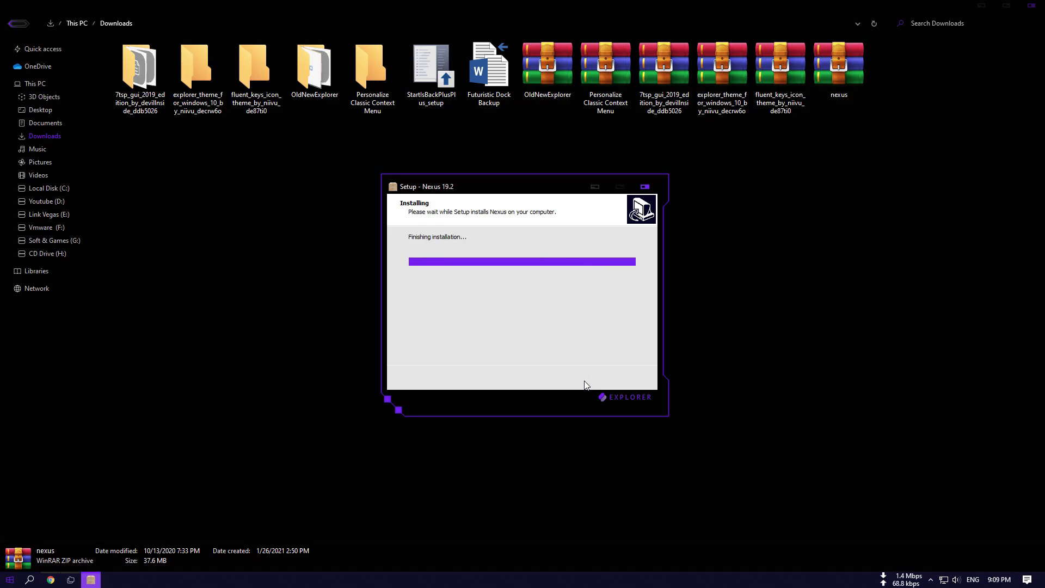
click(488, 281)
click(583, 380)
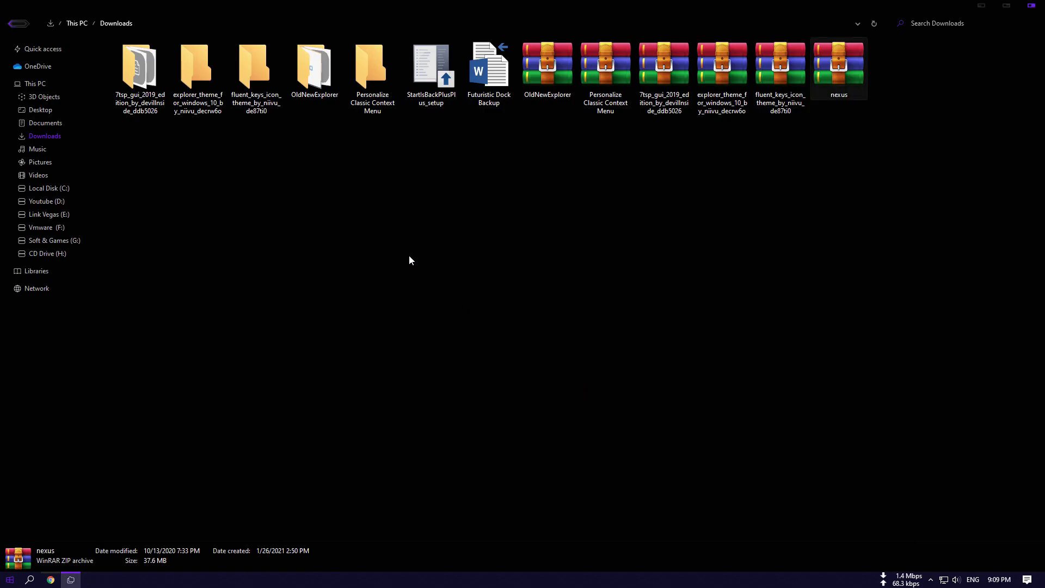
Copy the PNGS folder from Fluent Keys Icon Theme V1.1 inside the extracted fluent_keys_icon_theme folder.
click(209, 98)
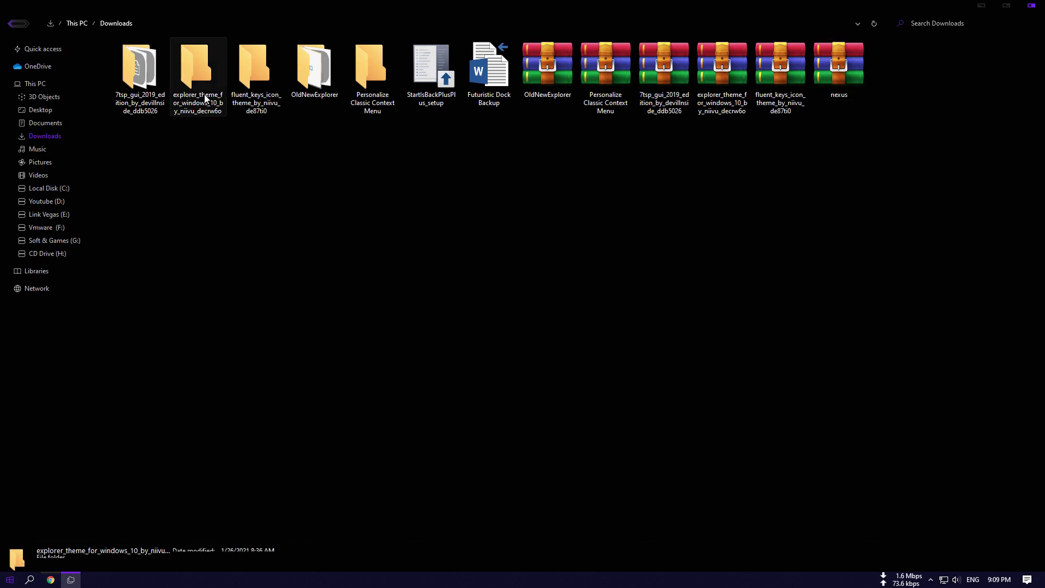
click(253, 94)
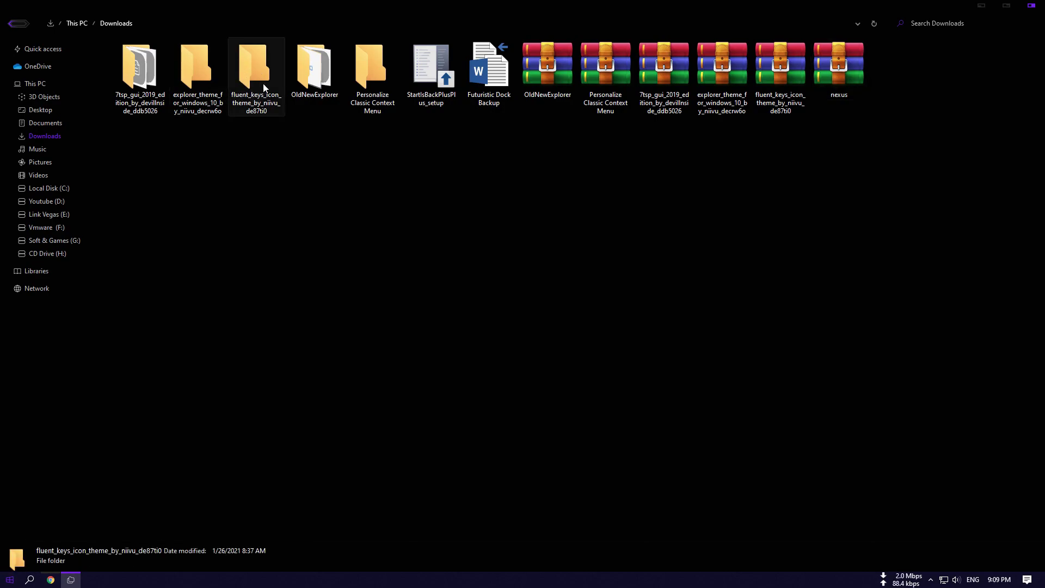
double_click(258, 82)
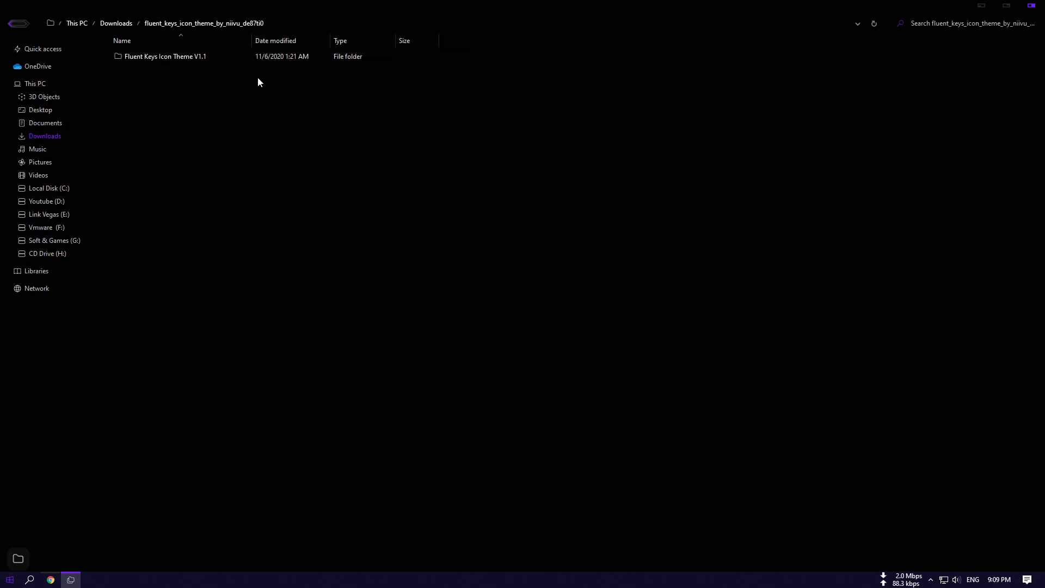
double_click(175, 60)
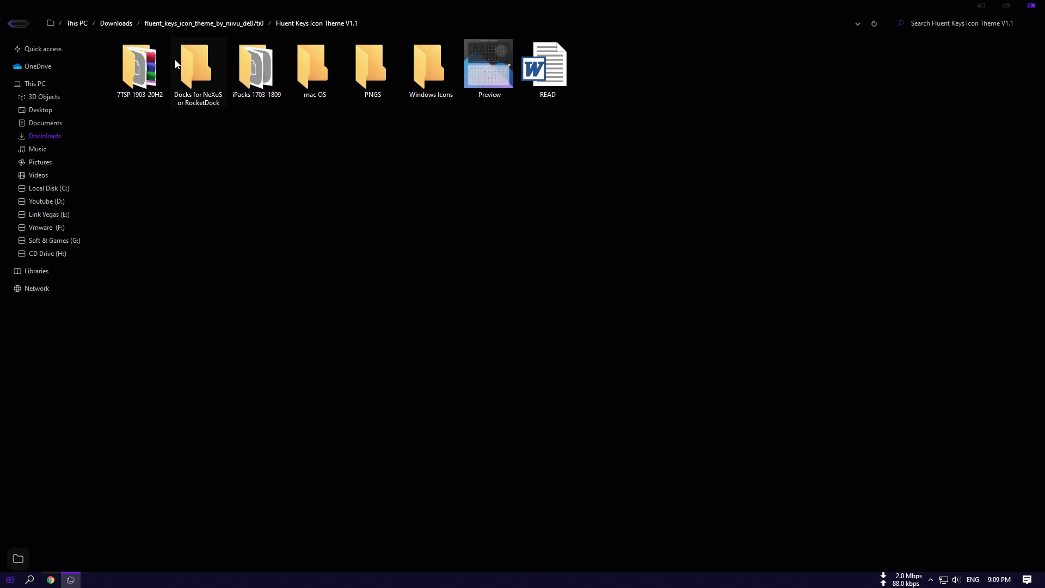
right_click(372, 69)
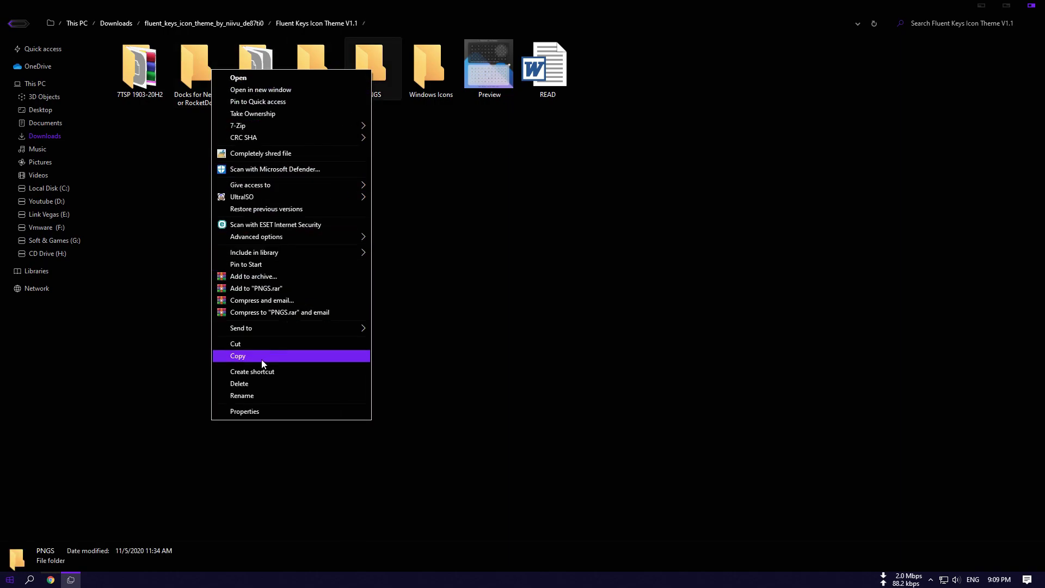
click(240, 357)
Paste the PNGS folder into Local Disk (C:), answer the duplicate-files prompt and close the File Explorer window.
click(52, 188)
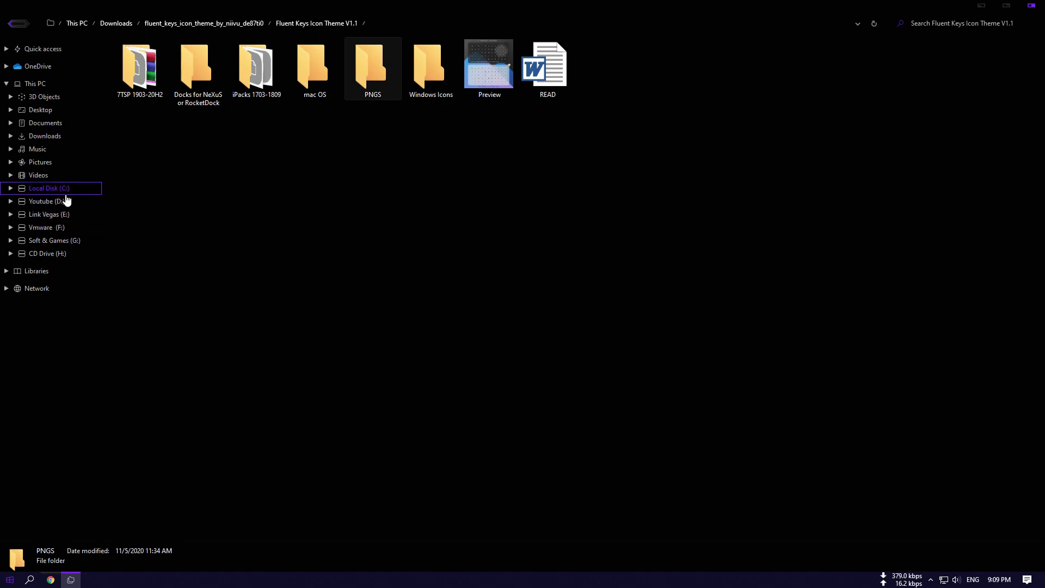
right_click(574, 177)
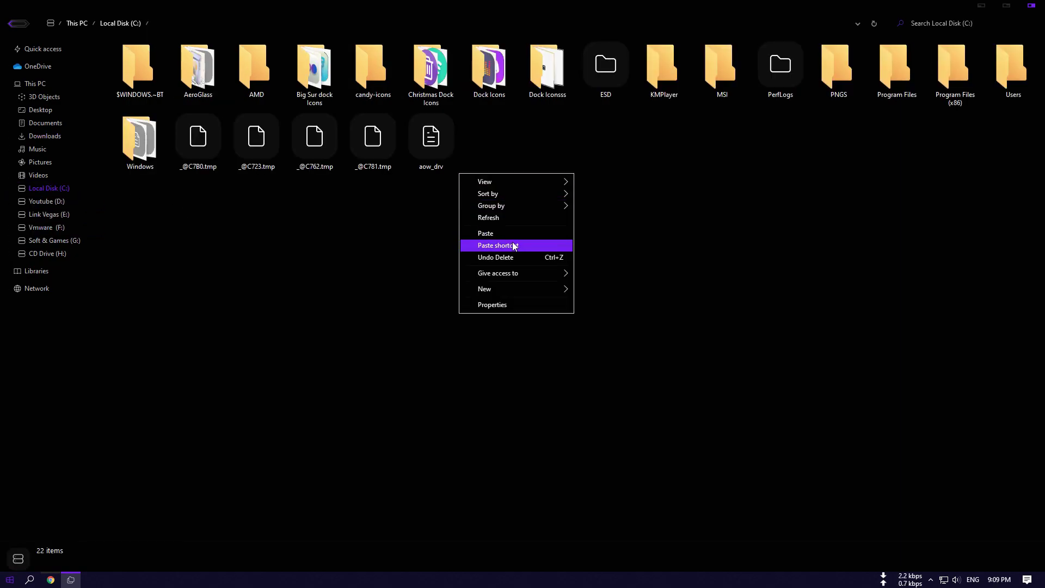
click(496, 234)
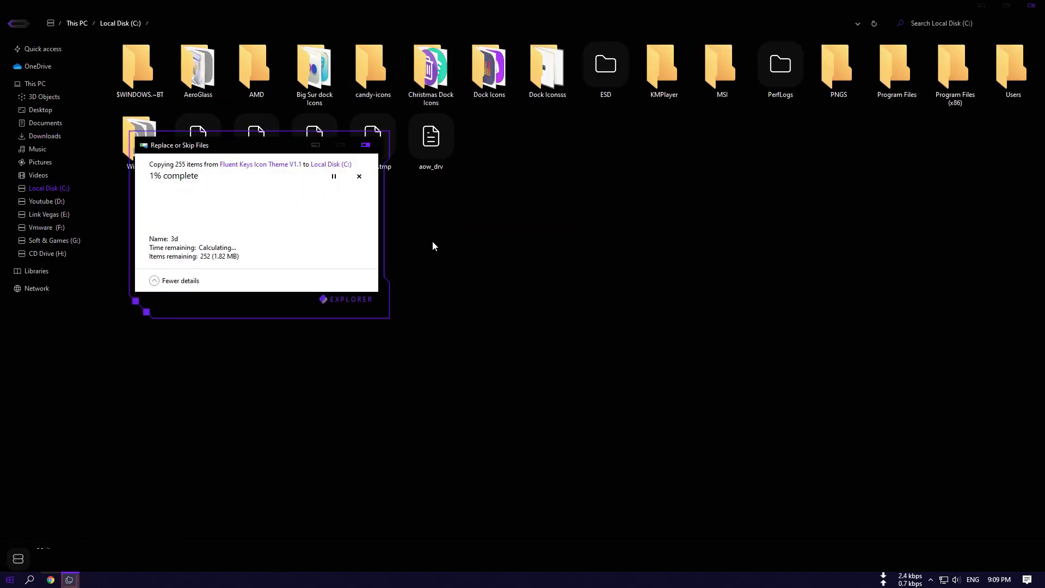
click(246, 208)
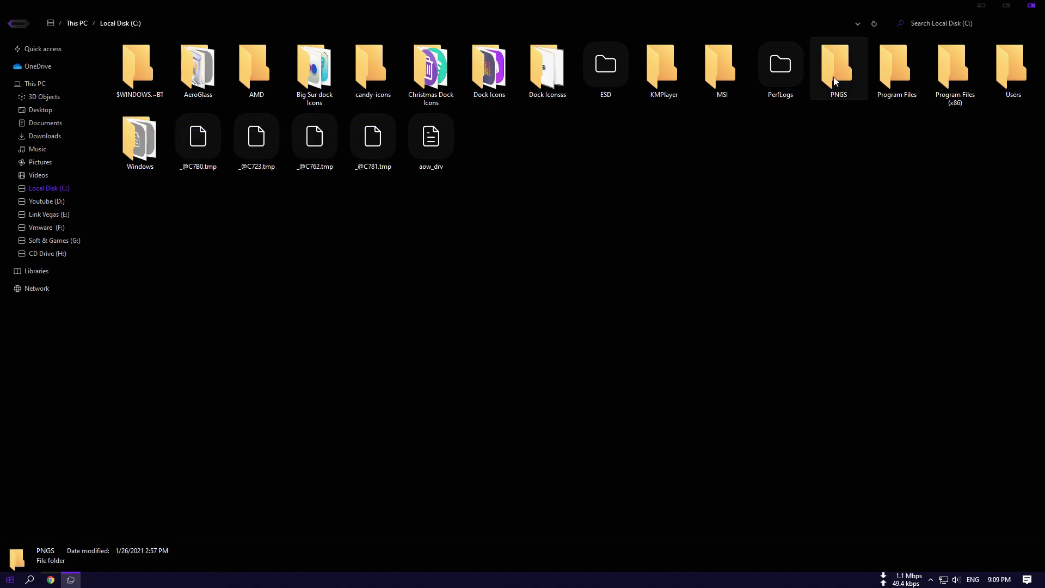
click(1030, 5)
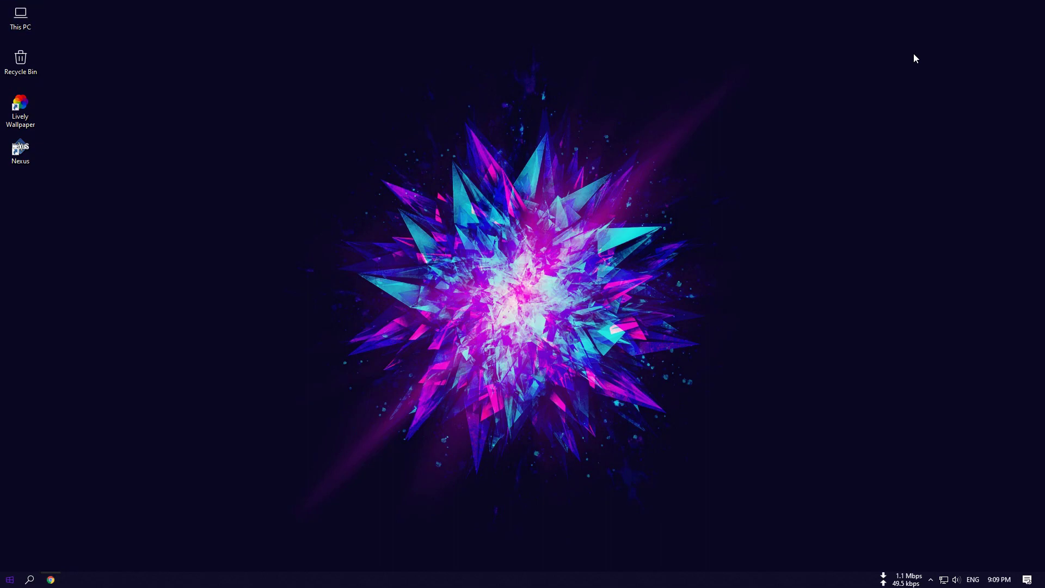
Launch Nexus, restore the dock from the Futuristic Dock Backup file in Downloads, and apply and close the preferences.
double_click(20, 152)
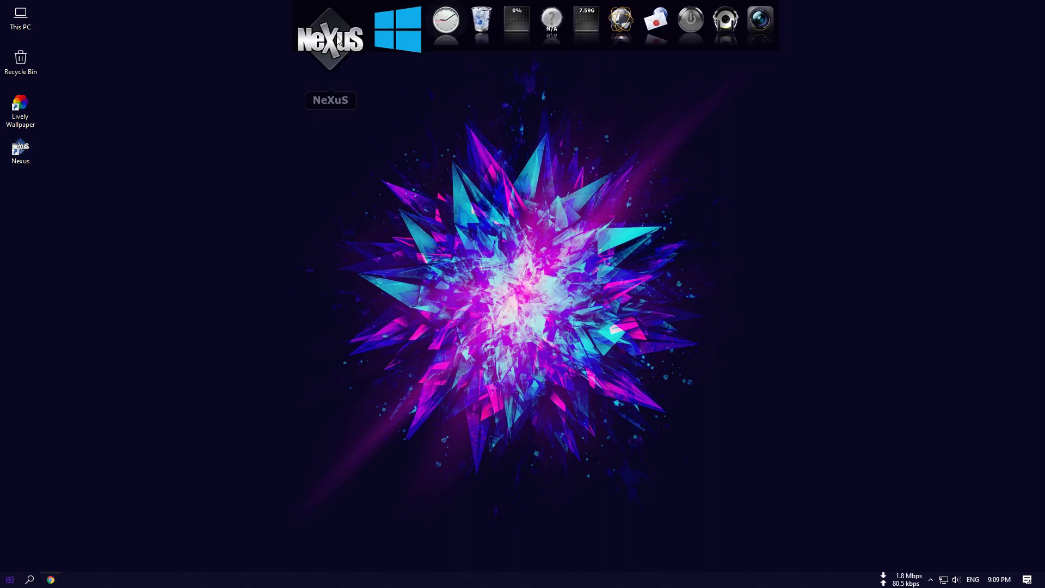
click(336, 39)
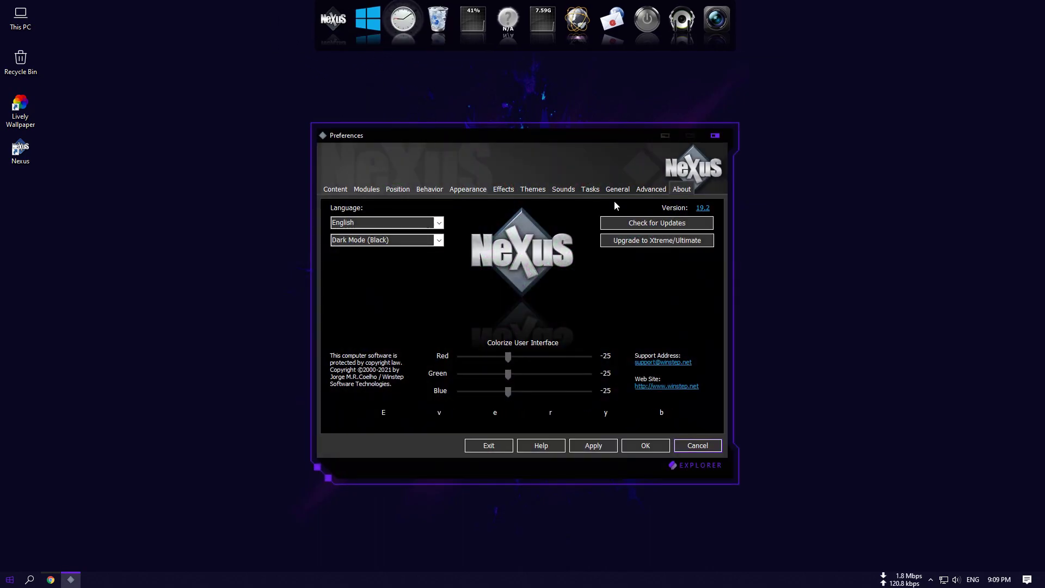
click(642, 188)
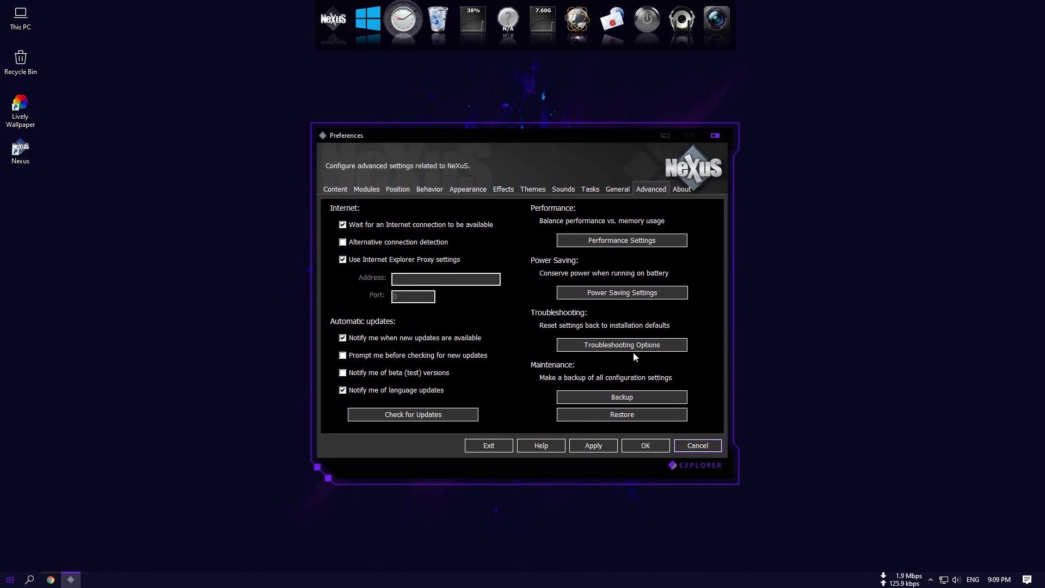
click(622, 416)
click(365, 236)
click(444, 239)
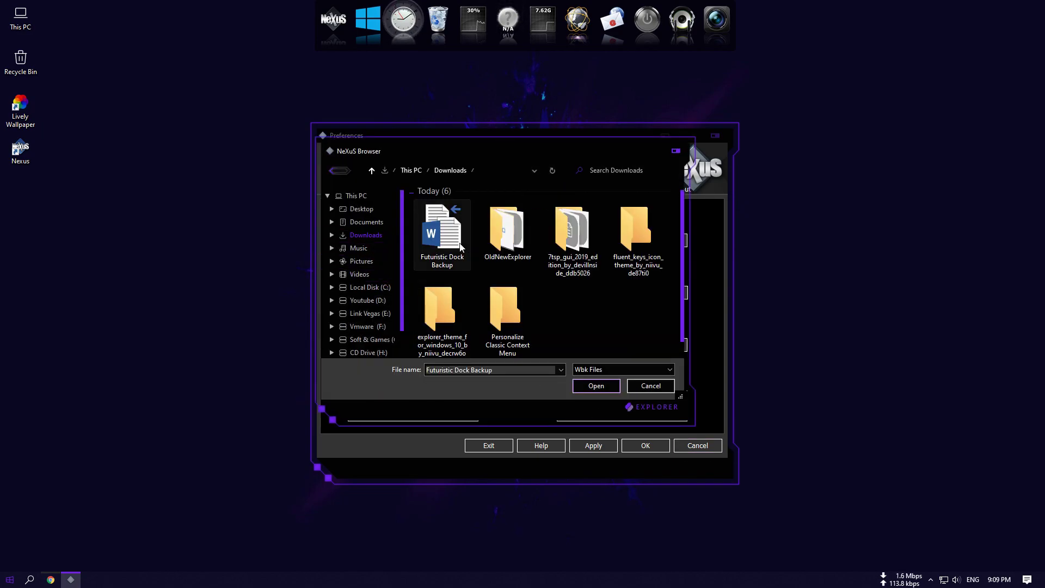
double_click(445, 244)
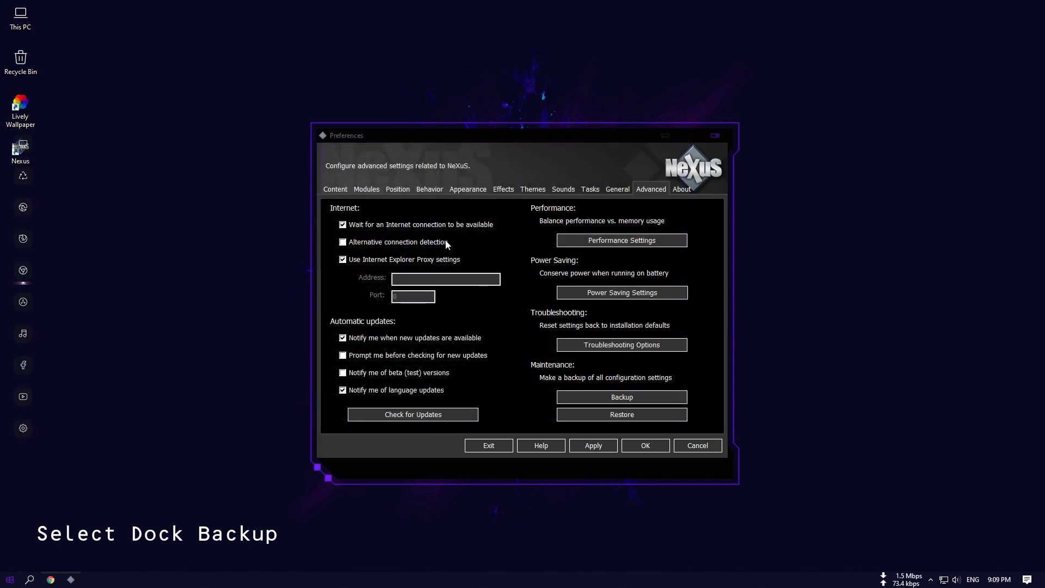
drag(469, 140, 451, 78)
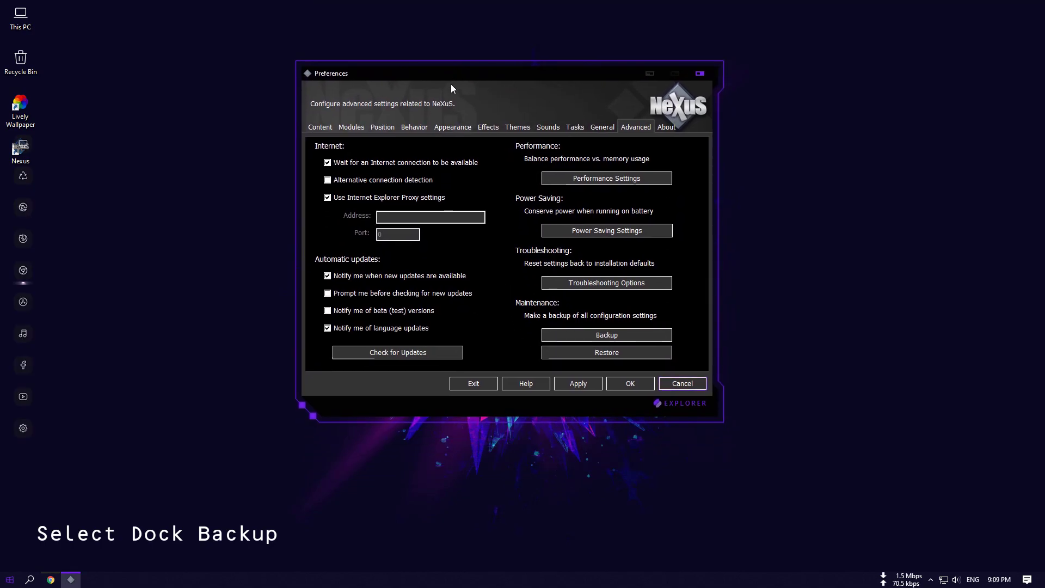
click(593, 384)
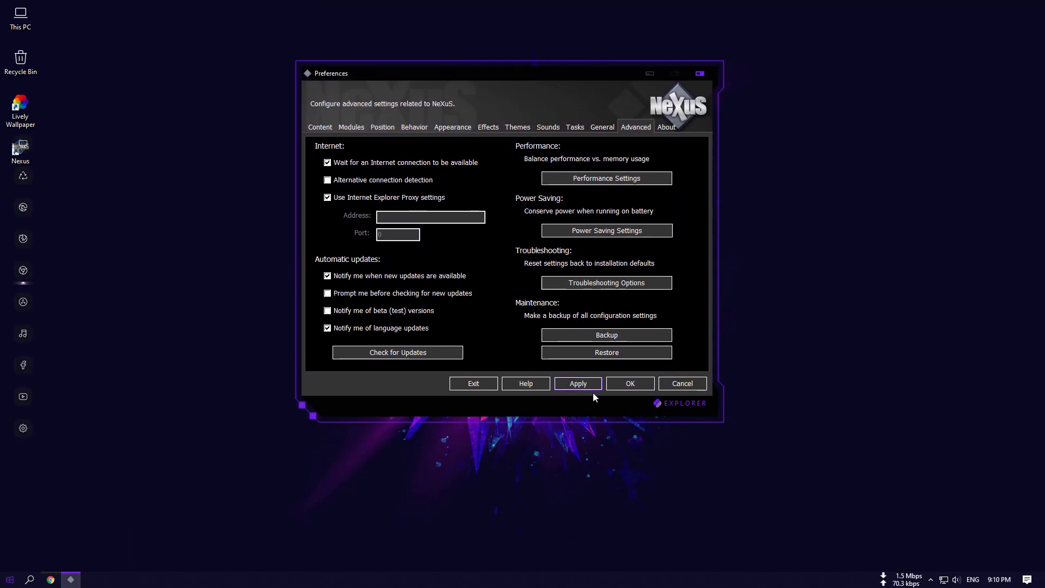
click(629, 381)
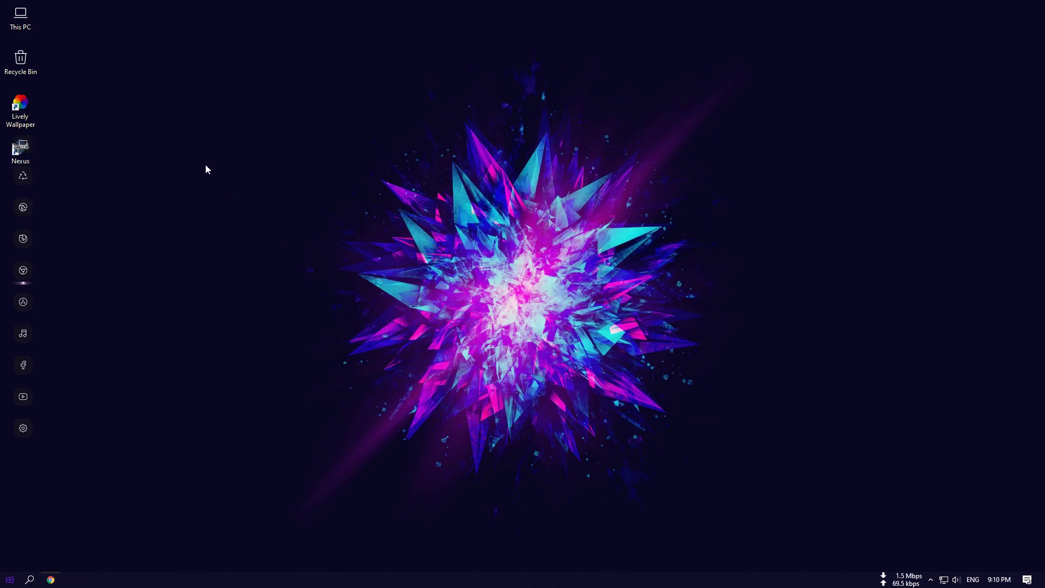
Open the Night folder inside PNGS on Local Disk (C:) and place its window, unmaximized, mid-desktop beside the dock.
double_click(25, 15)
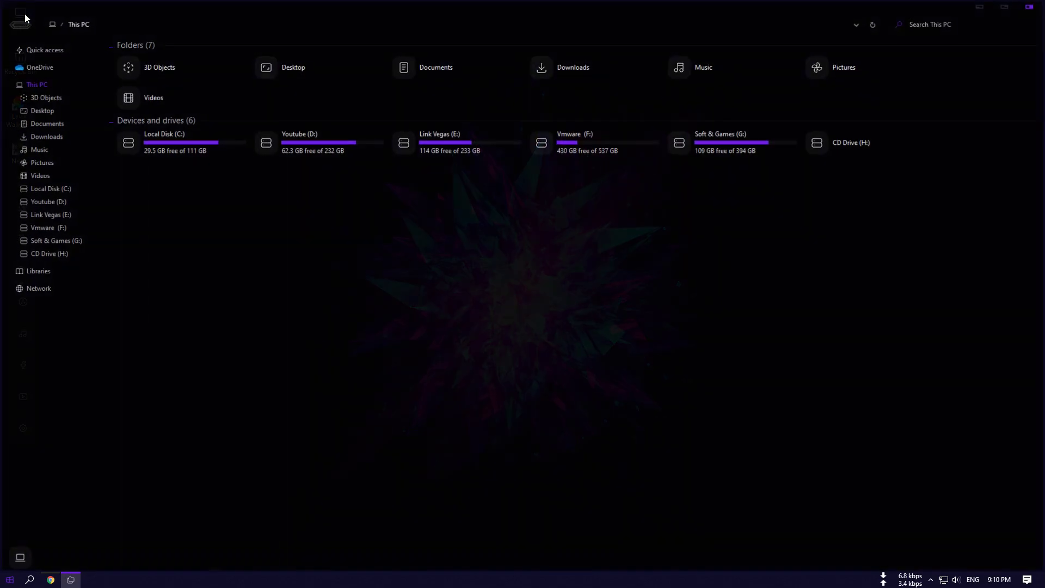
double_click(161, 144)
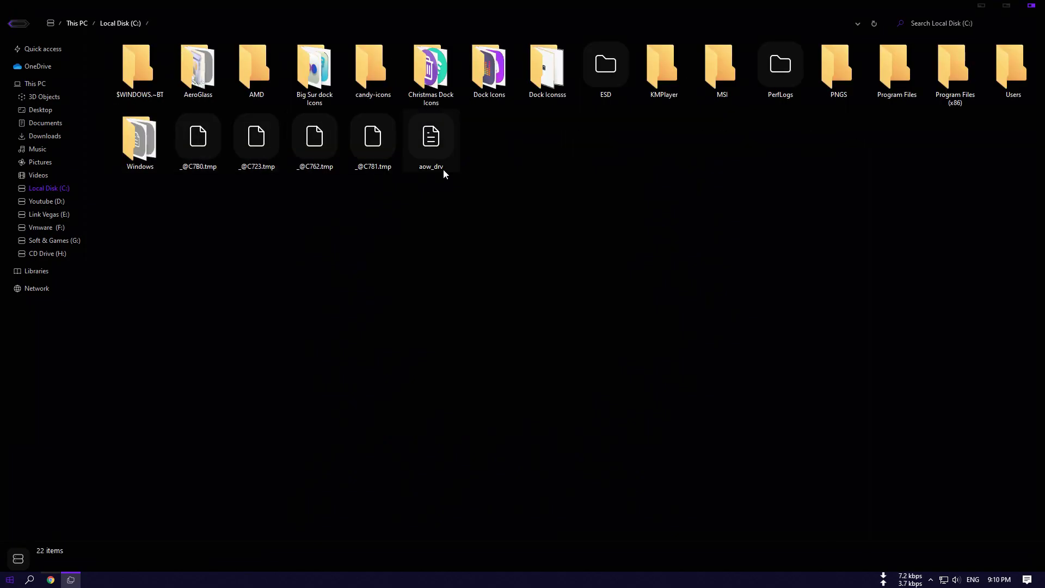
double_click(834, 74)
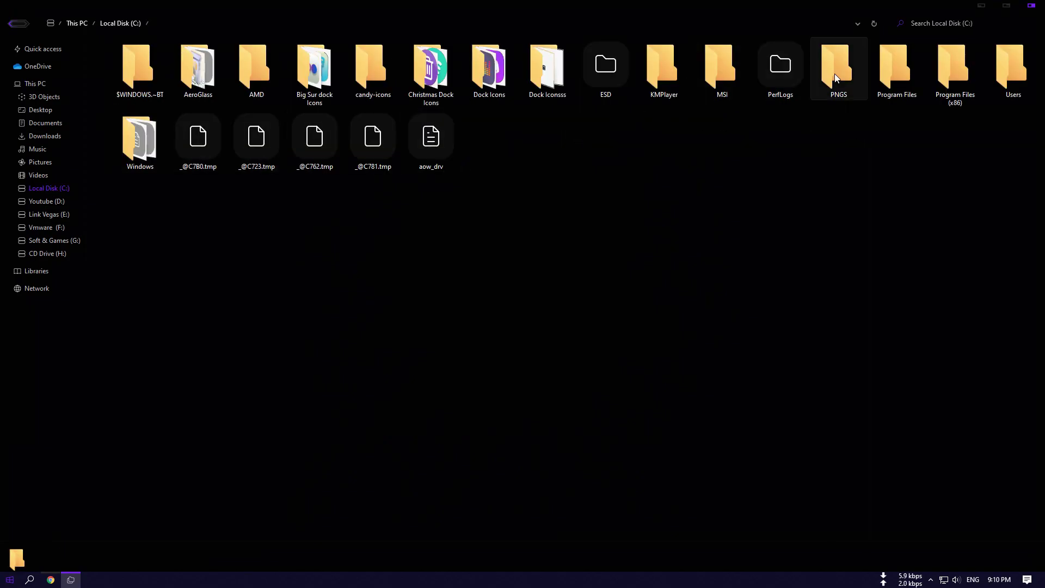
click(137, 63)
double_click(132, 69)
drag(298, 9, 464, 133)
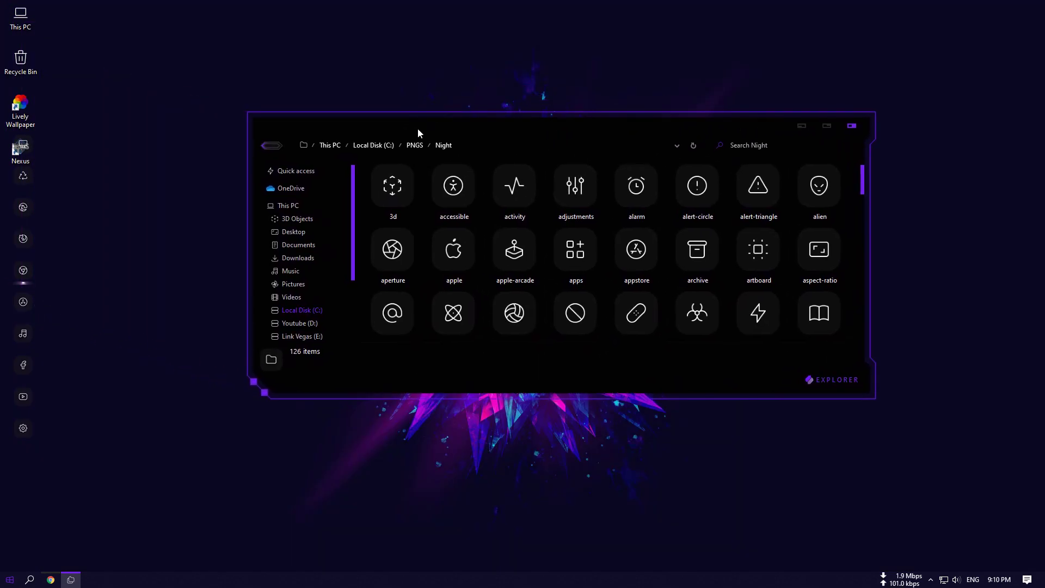
Hide the desktop icons.
right_click(168, 88)
mouse_move(135, 95)
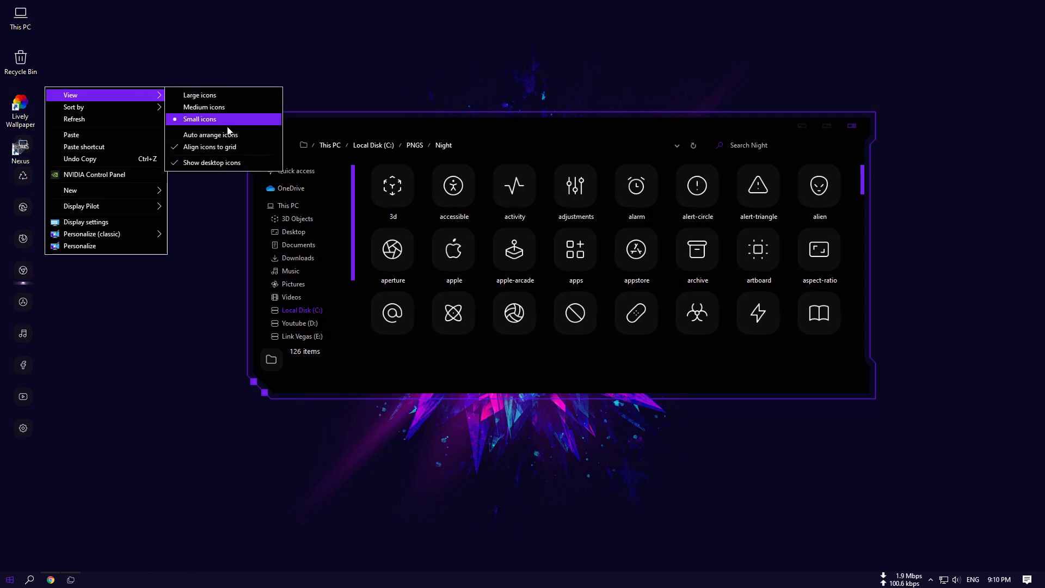
click(211, 163)
Add a program from the Start menu's program list to the dock just above the Chrome icon, and dismiss the Winstep update prompt.
click(10, 579)
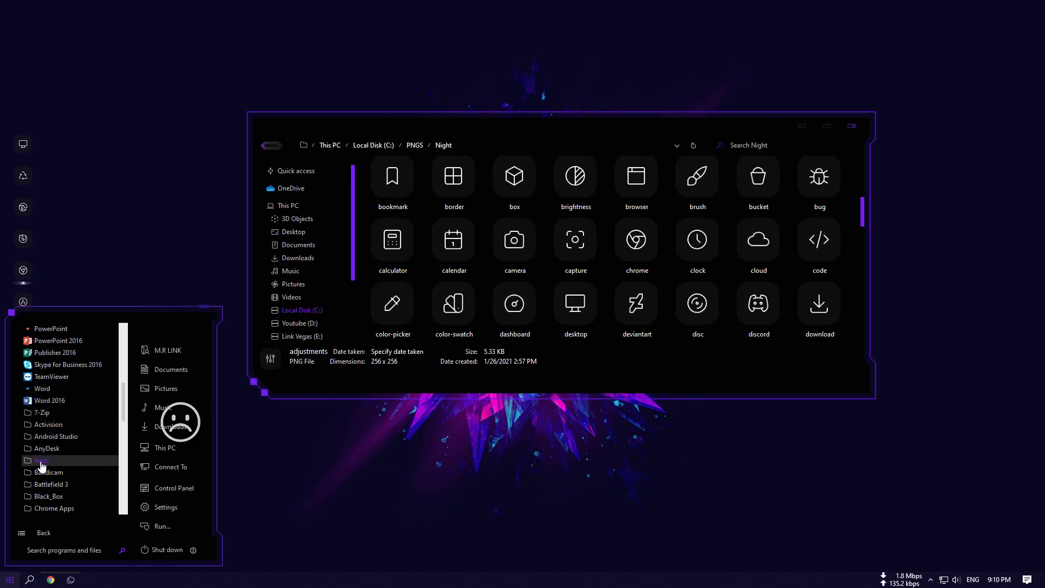
scroll(44, 454, down, 8)
scroll(50, 457, down, 4)
scroll(59, 462, up, 5)
drag(49, 352, 23, 257)
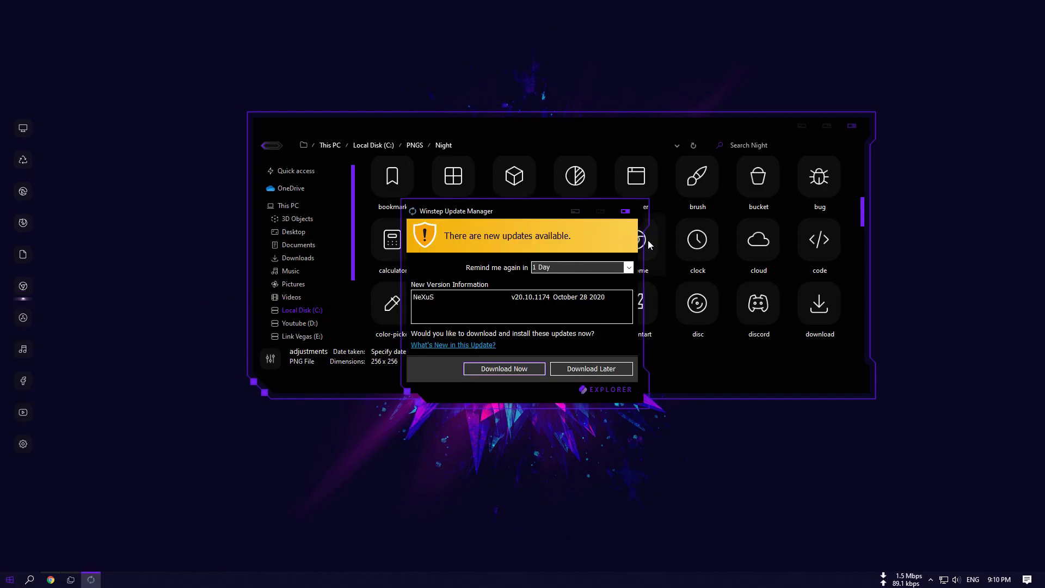
click(625, 211)
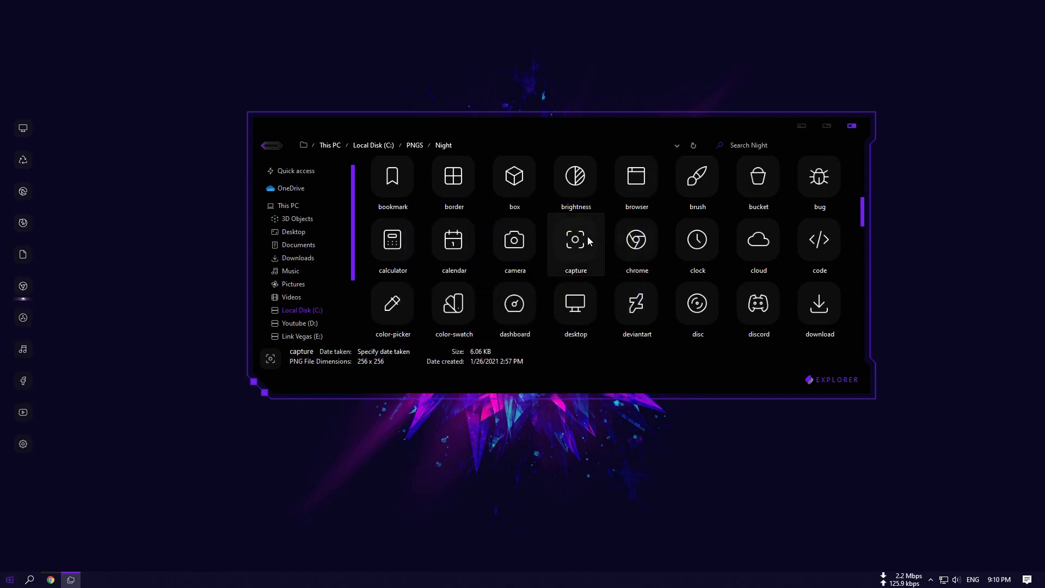
Assign the mail PNG from the Night folder to the new dock item above Chrome and close the folder window.
key(g)
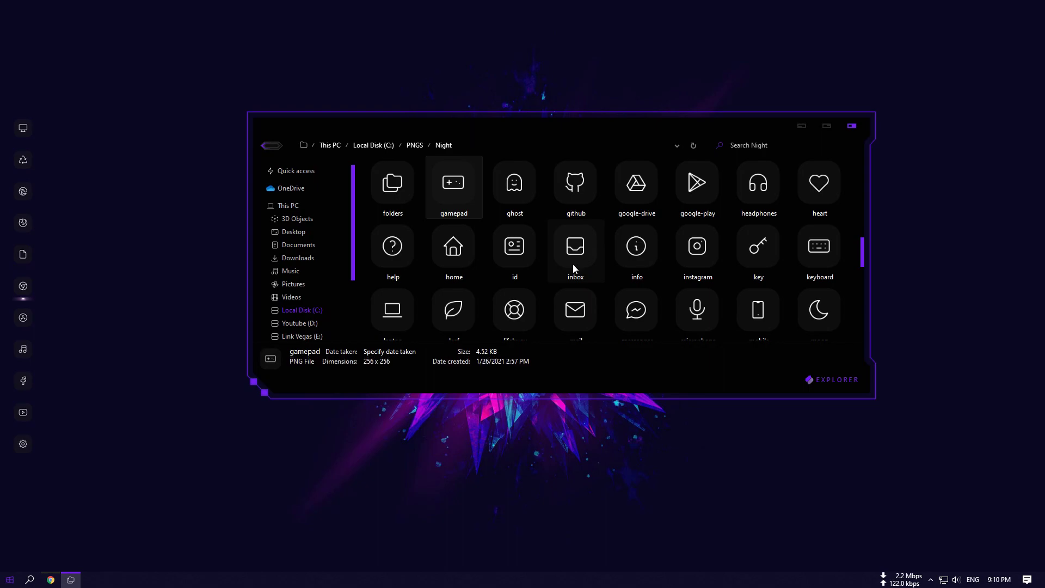
key(m)
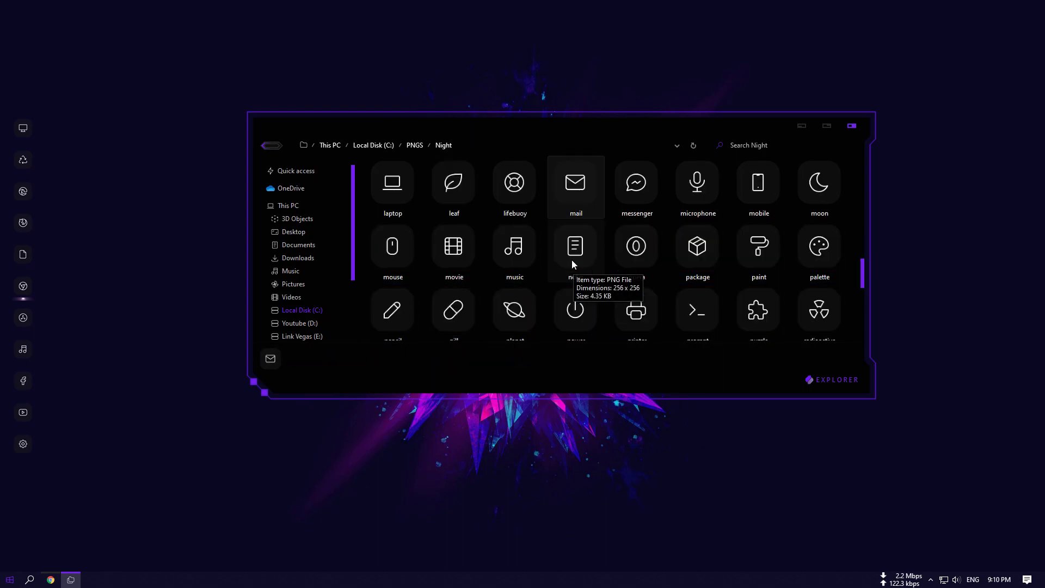
click(611, 191)
drag(575, 185, 27, 250)
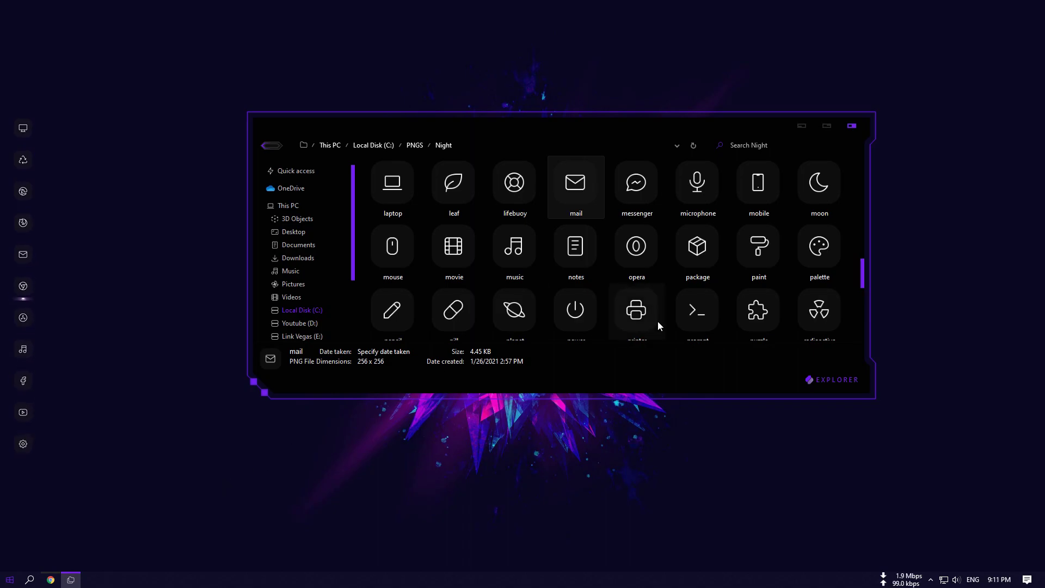
click(847, 131)
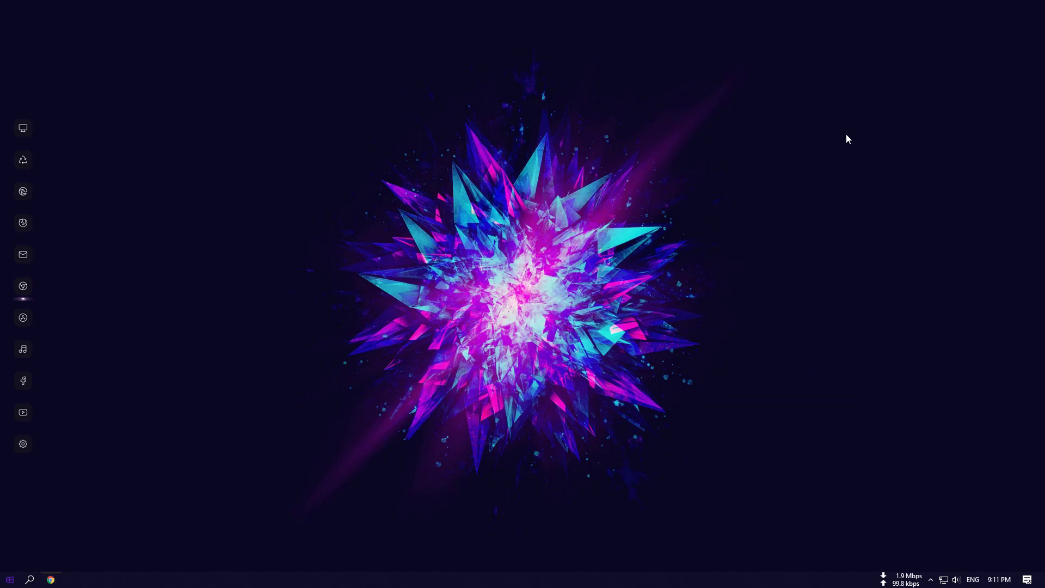
Set the taskbar location on screen to Top in the taskbar settings and close Settings.
right_click(379, 582)
click(384, 569)
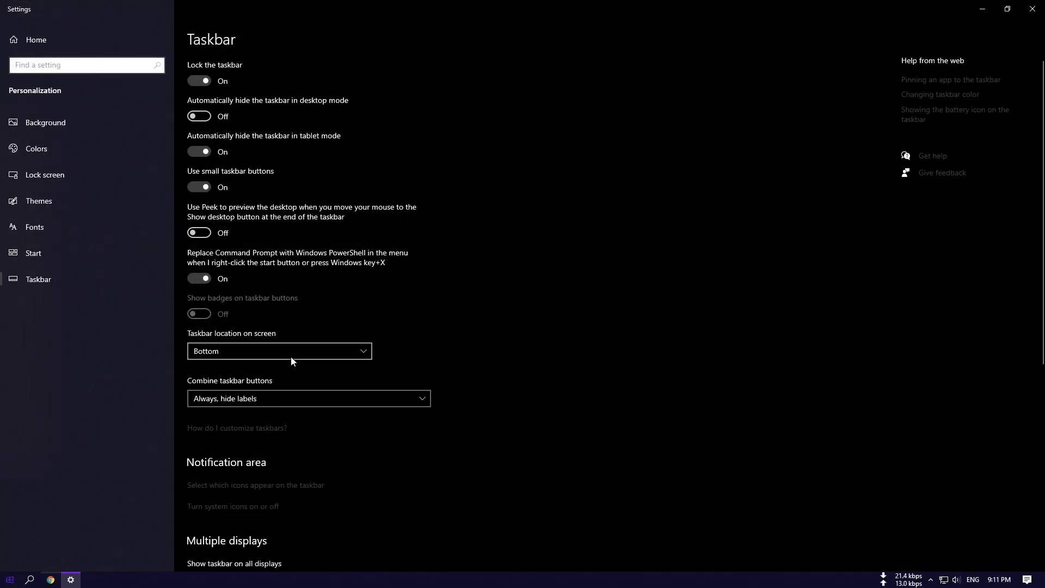
click(290, 356)
click(226, 319)
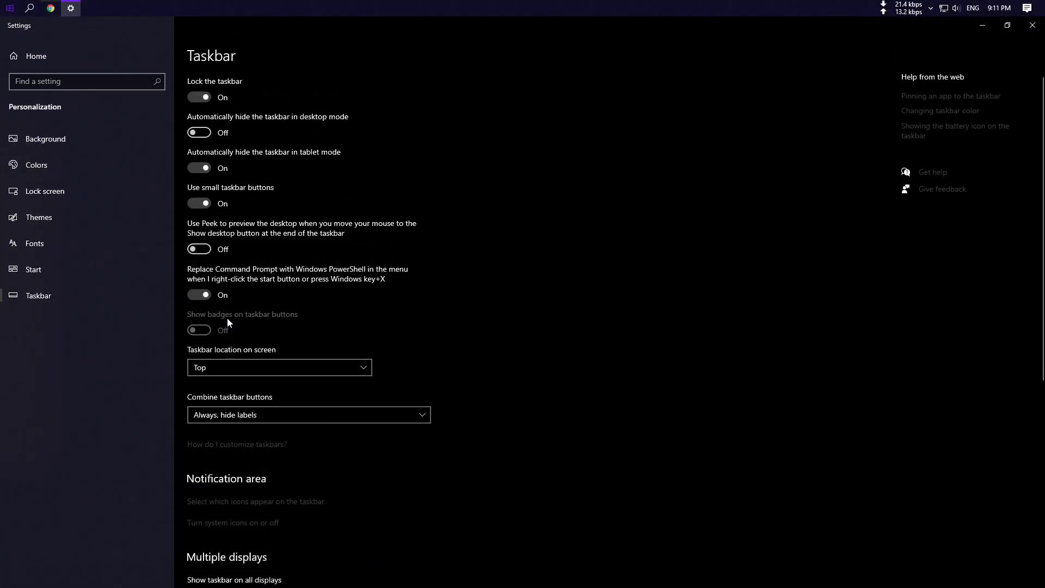
click(1032, 25)
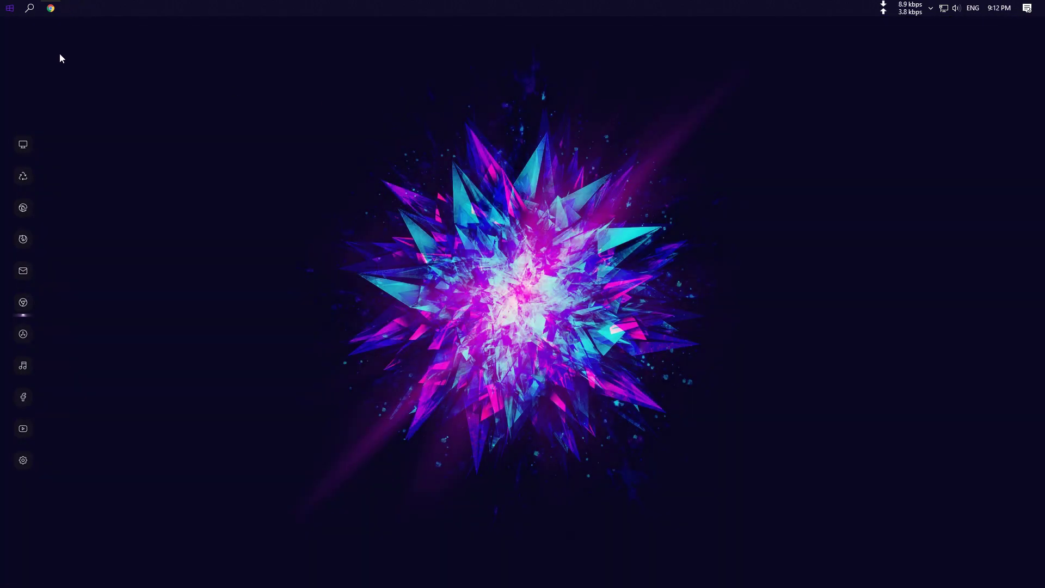
Check how the Start menu and a This PC window look with the relocated taskbar, and close the window.
click(11, 8)
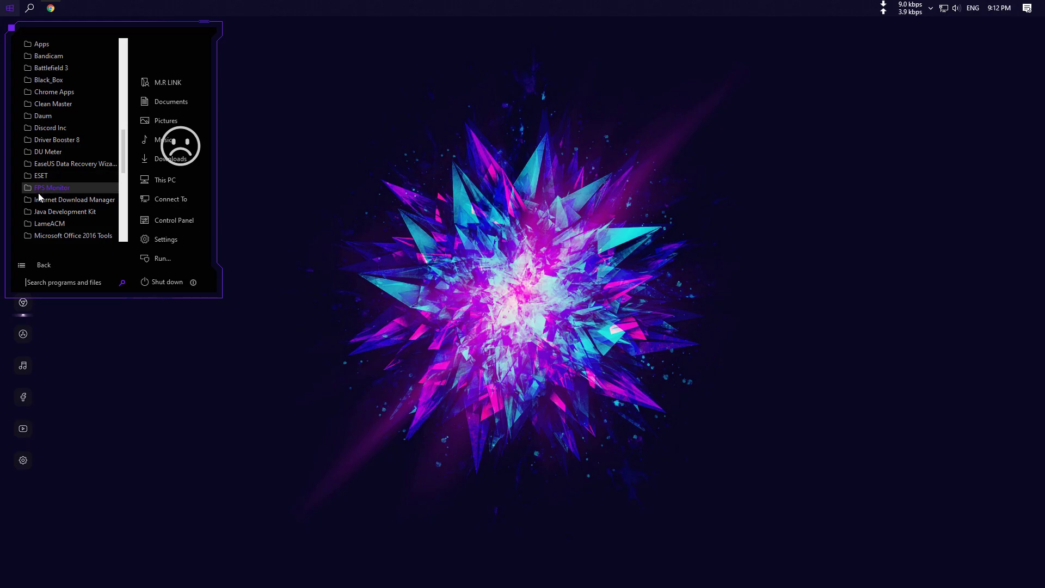
click(149, 180)
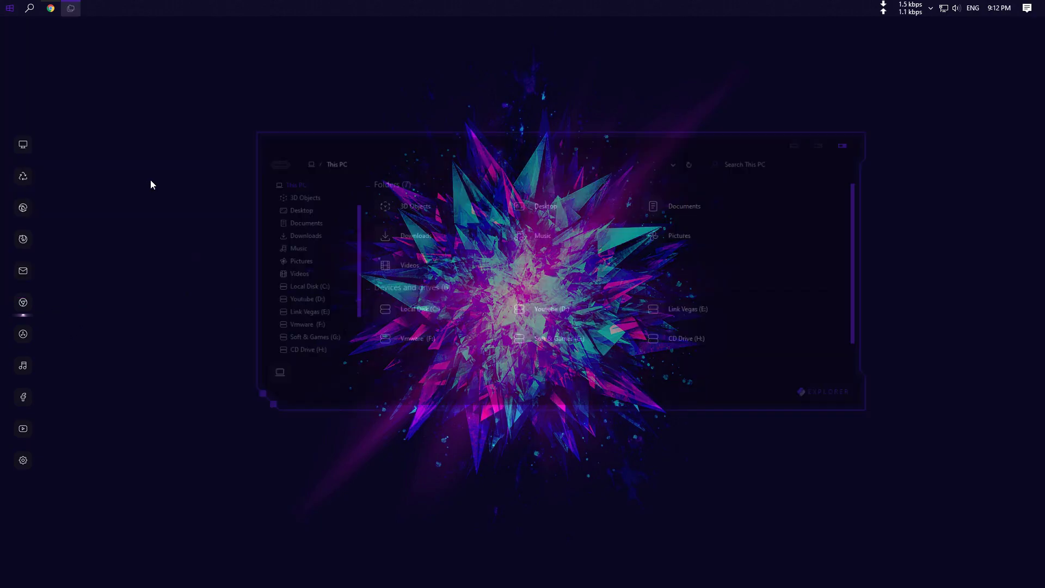
drag(375, 146, 251, 83)
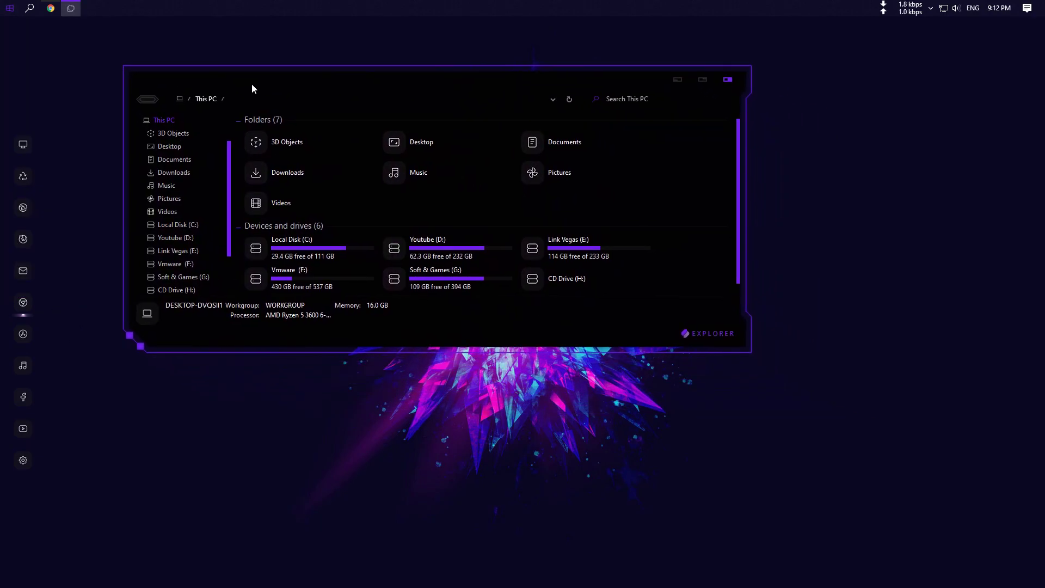
click(729, 80)
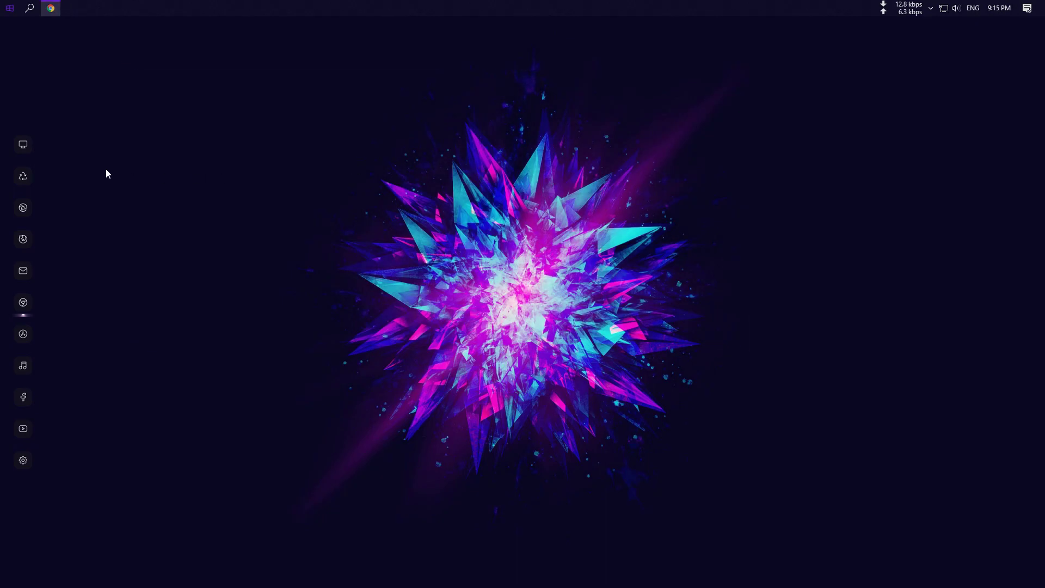
Run System Transparency from the Downloads folder and close the File Explorer window.
click(25, 145)
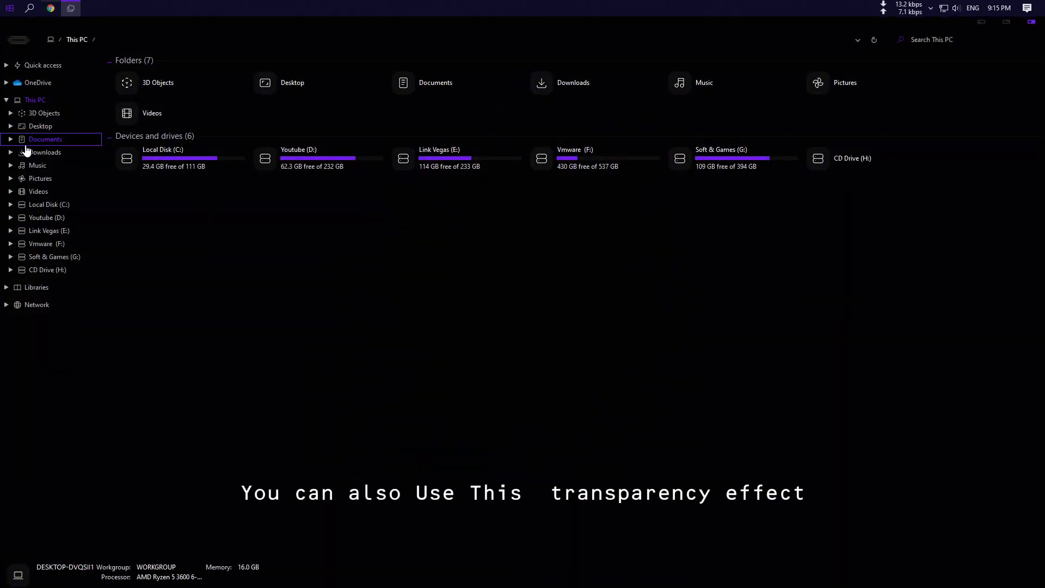
click(34, 154)
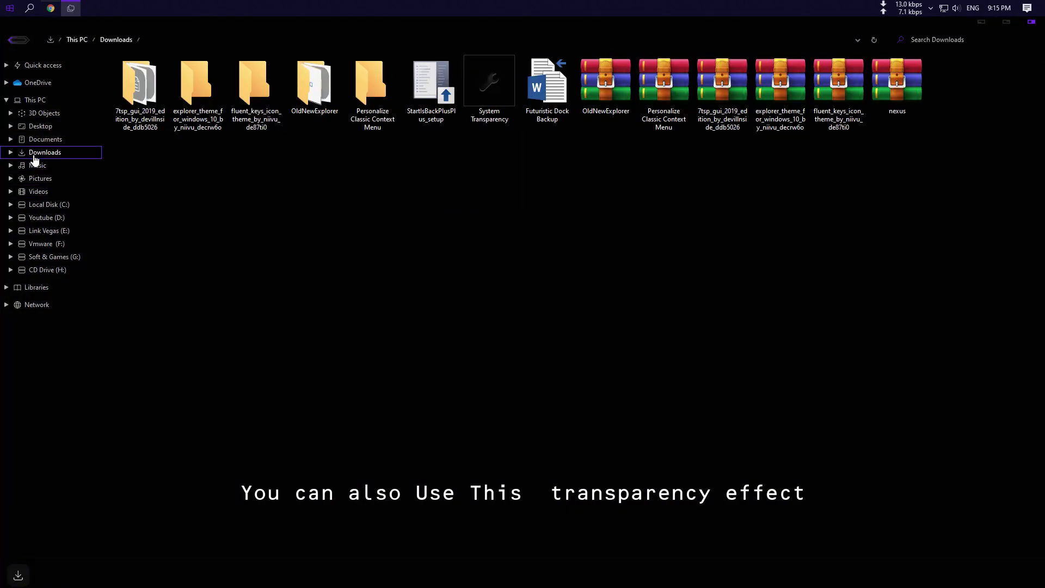
click(501, 104)
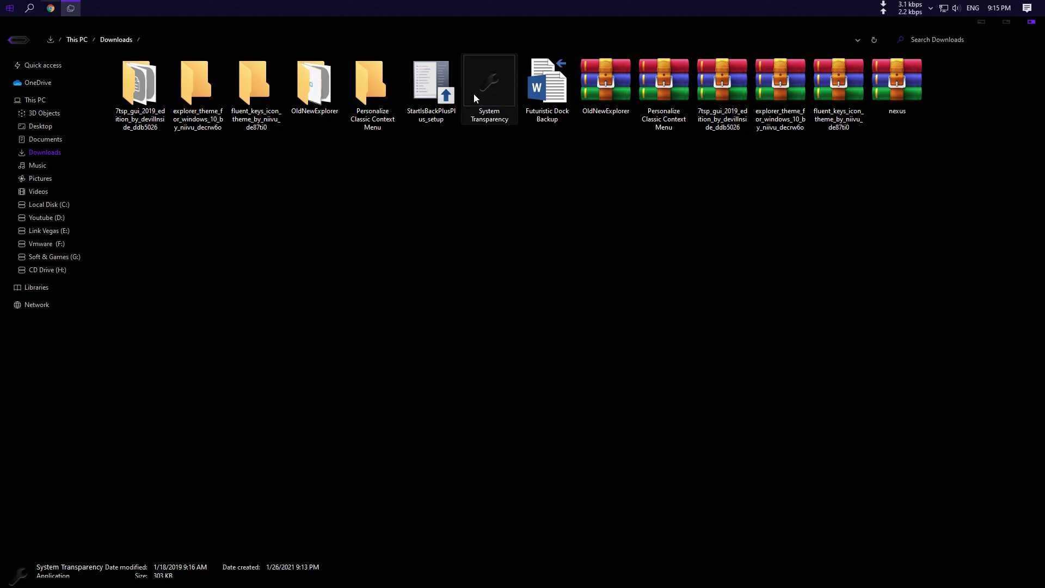
double_click(501, 85)
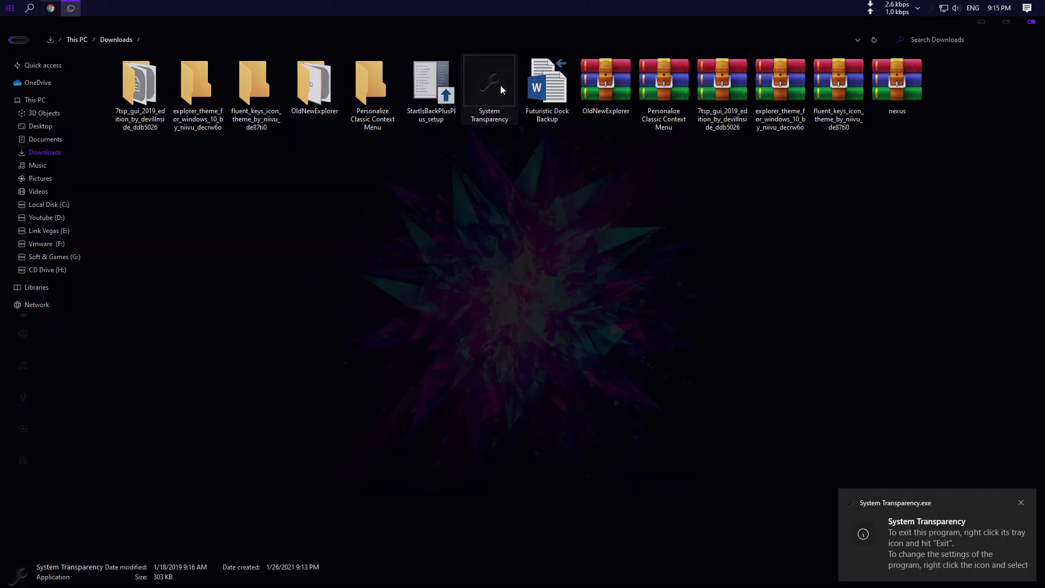
click(1031, 22)
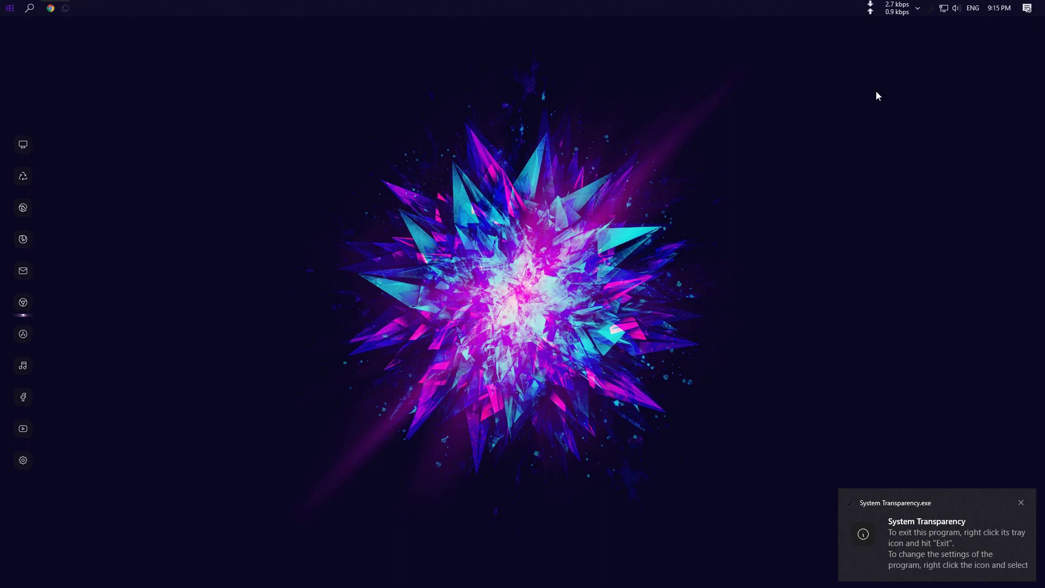
Turn on the "Affect right click and popup menus?" option in System Transparency's Setup and Info window and confirm the settings.
click(922, 7)
right_click(956, 94)
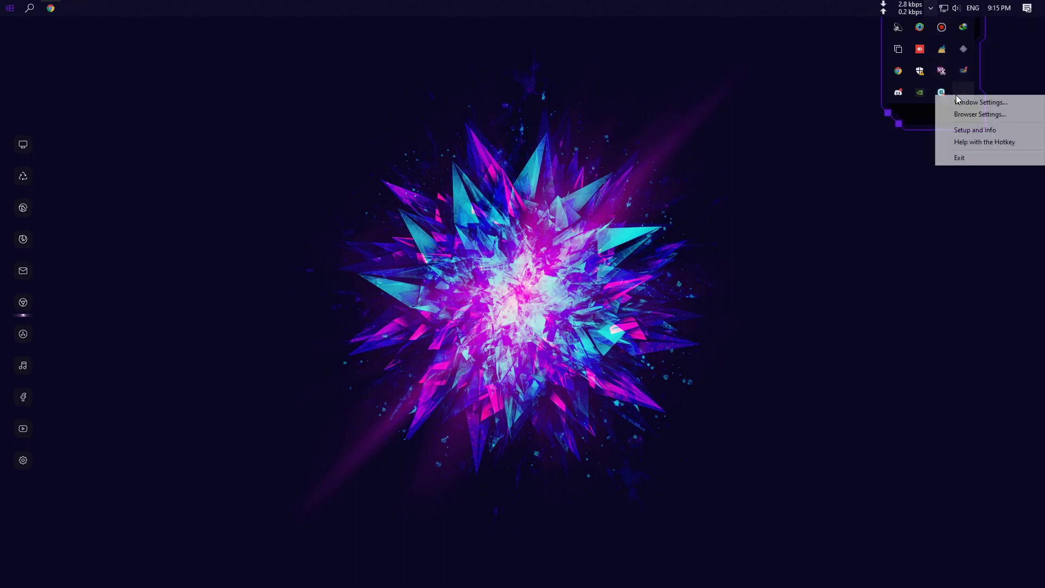
click(961, 128)
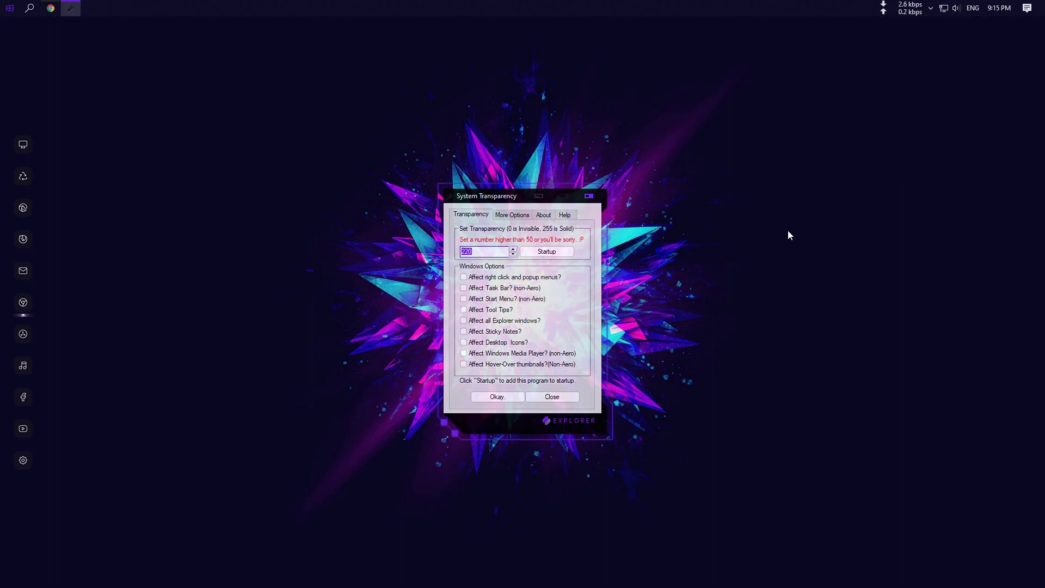
click(464, 277)
click(473, 252)
click(495, 399)
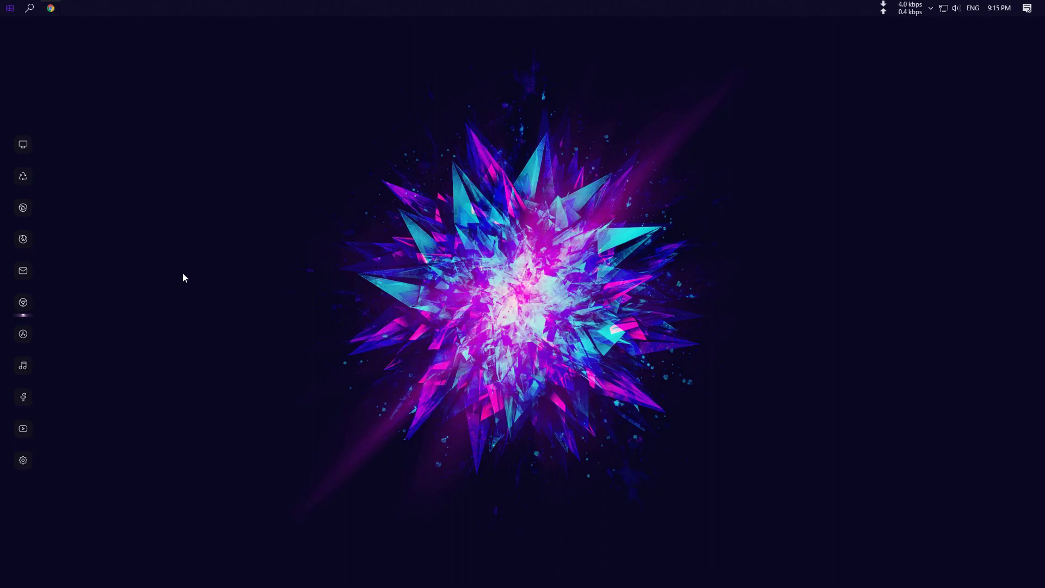
Examine the window transparency effect in File Explorer on This PC, Downloads and Local Disk (C:), both maximized and as a floating window.
click(33, 147)
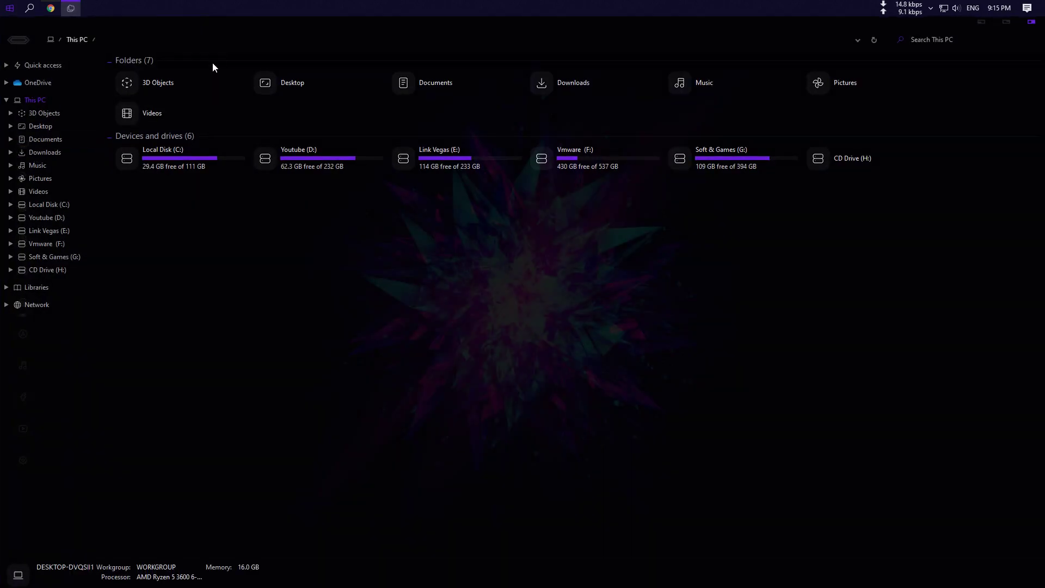
drag(320, 37, 477, 162)
double_click(477, 162)
click(33, 153)
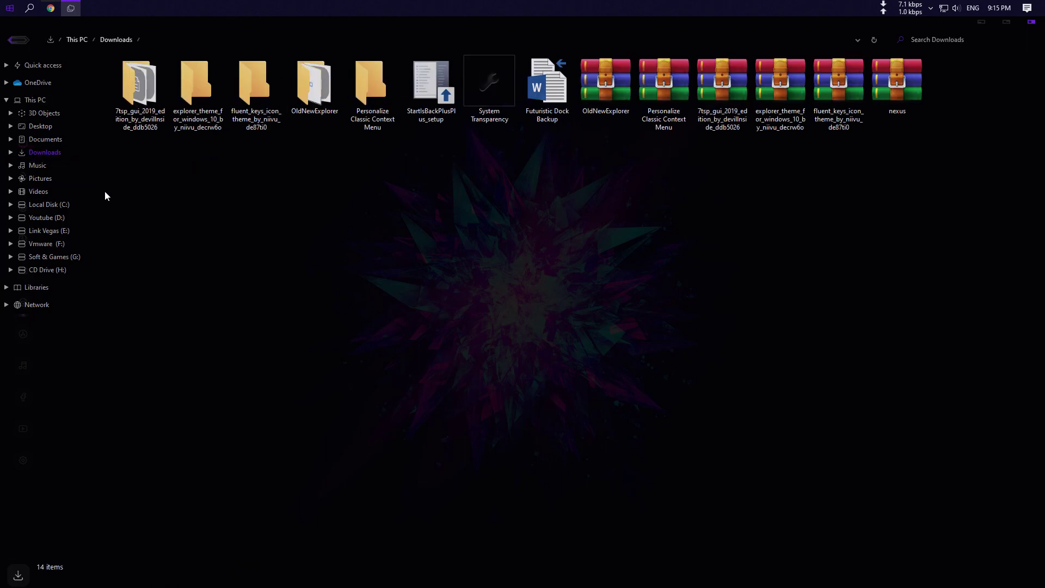
click(49, 205)
drag(332, 25, 450, 207)
click(743, 199)
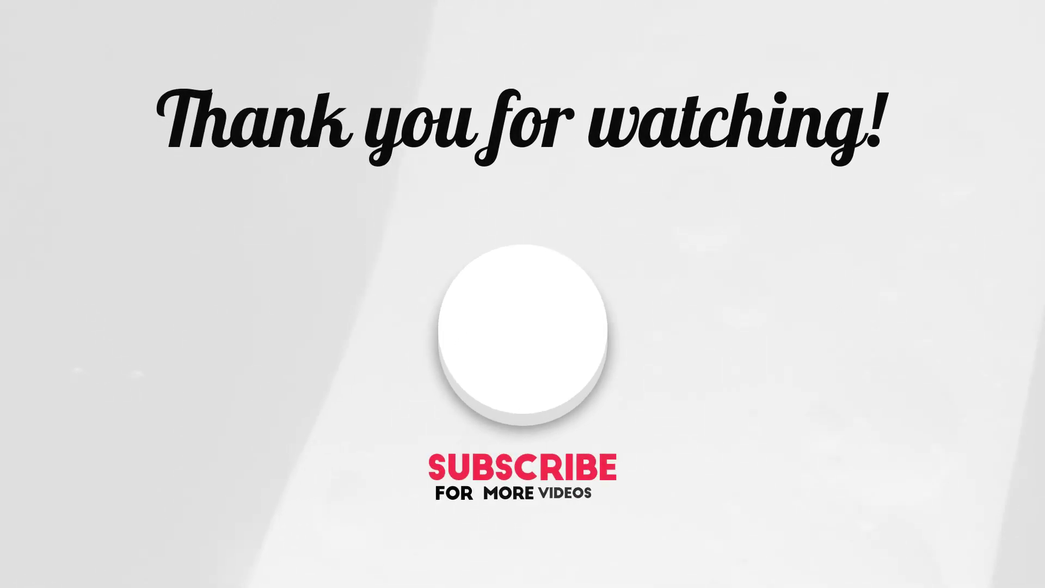